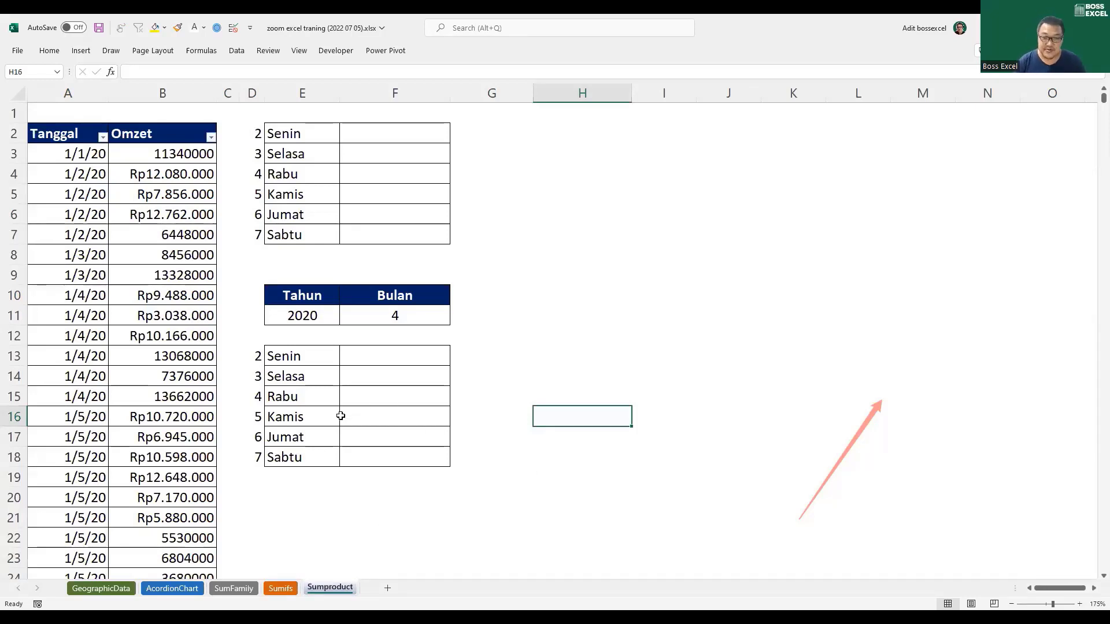
Step: Review the Tanggal dates in A3:A18 and the mixed-format Omzet values in B3:B16
scroll(343, 415, "up", 2, "ctrl")
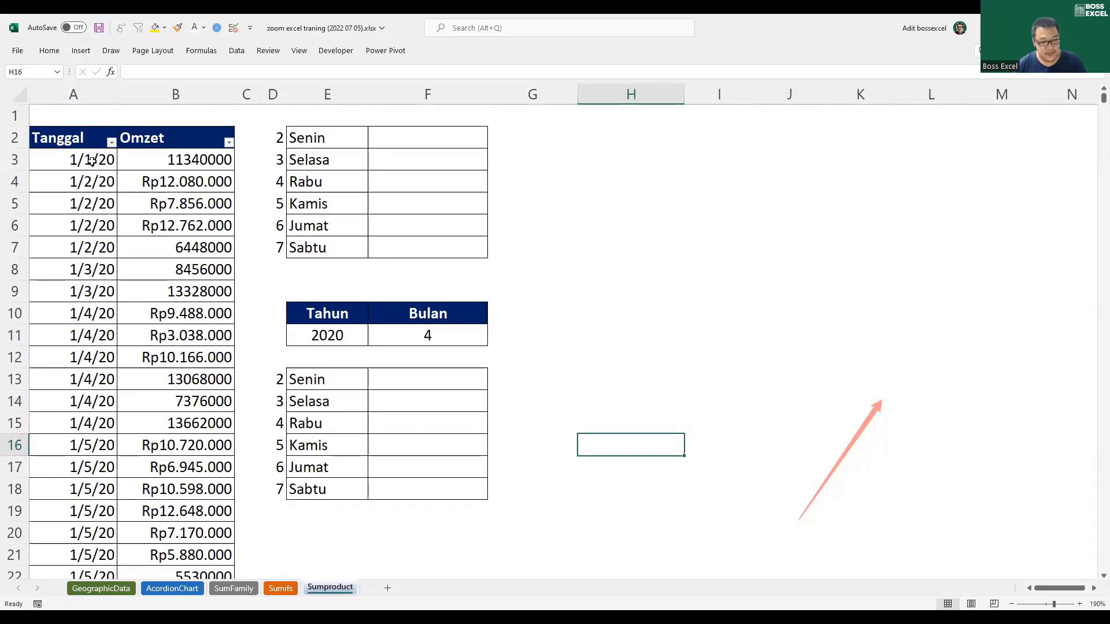
left_click_drag(92, 161, 87, 489)
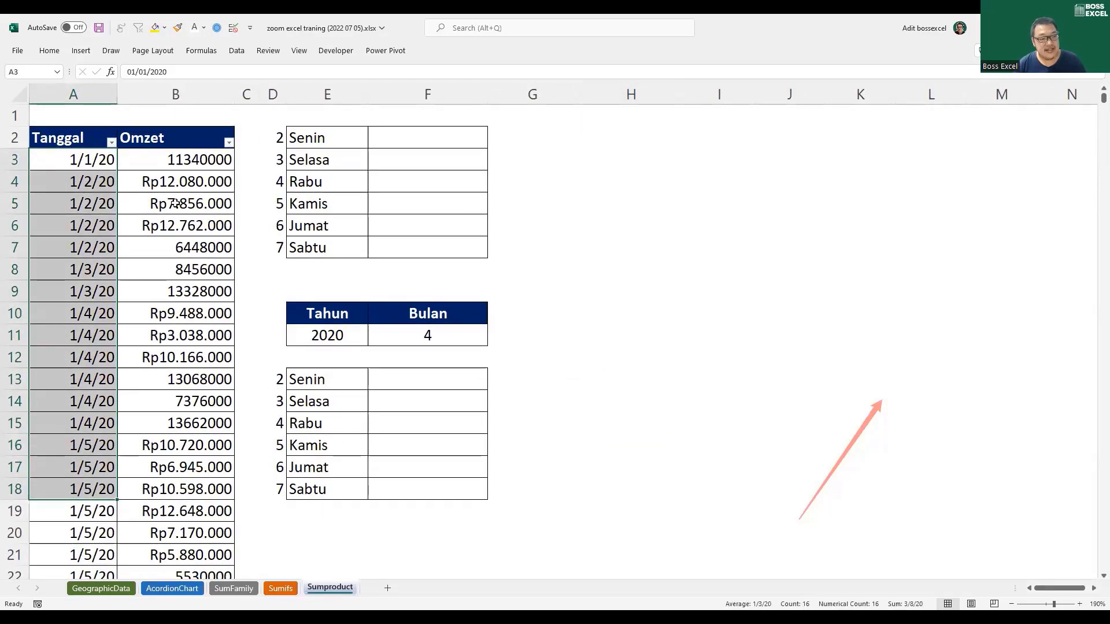
left_click_drag(180, 165, 229, 446)
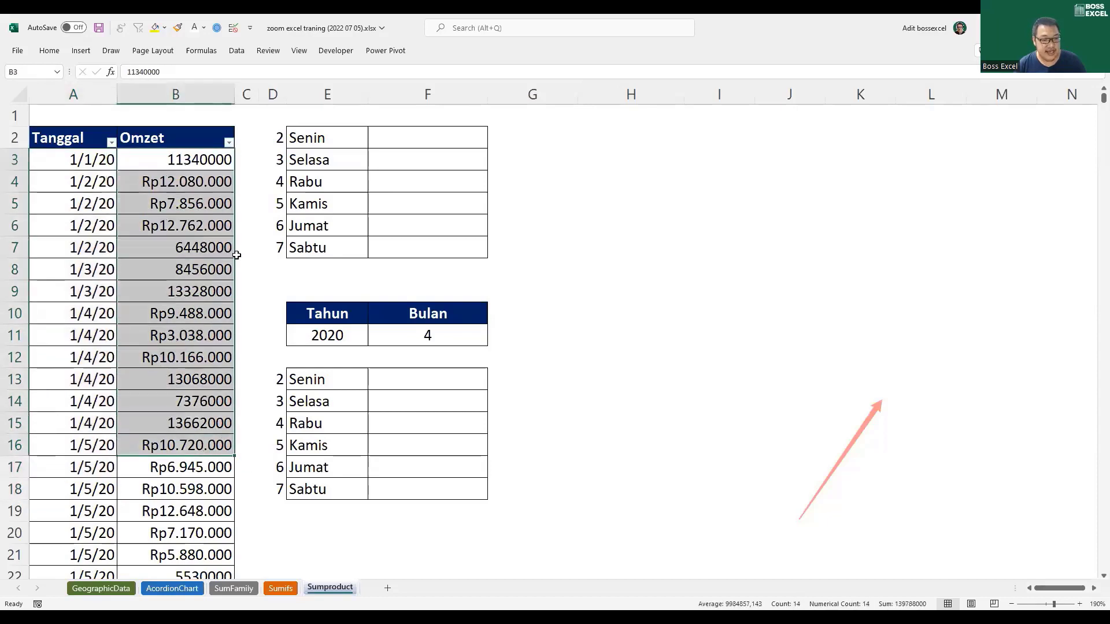
Step: Apply a thousand-separator number format to the whole Omzet column B, e.g. 11.340.000
left_click(176, 94)
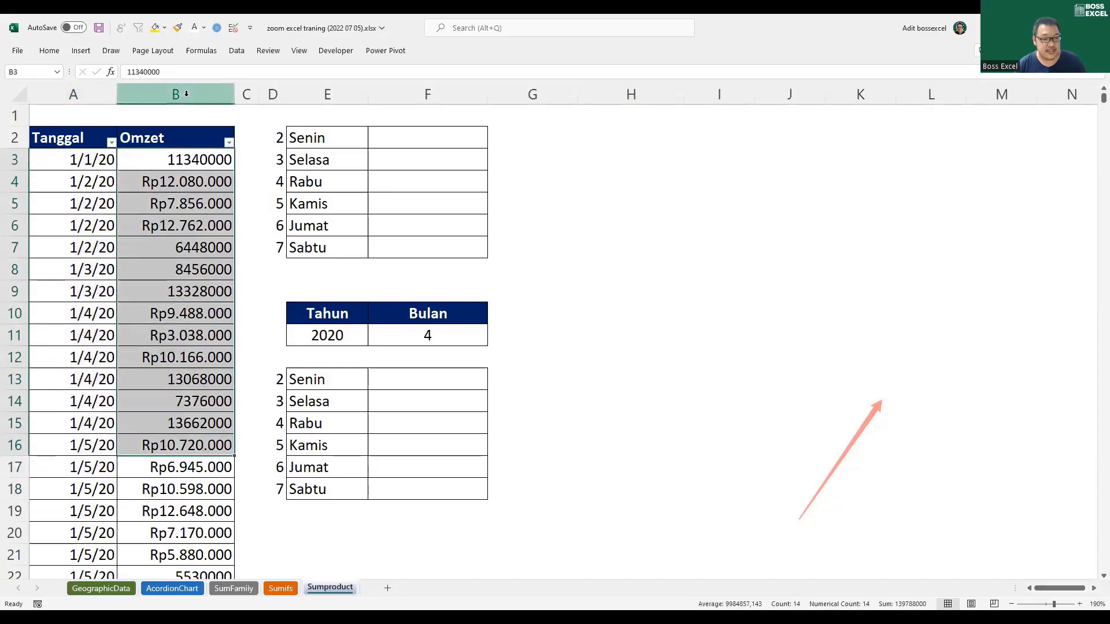
left_click(57, 55)
left_click(492, 92)
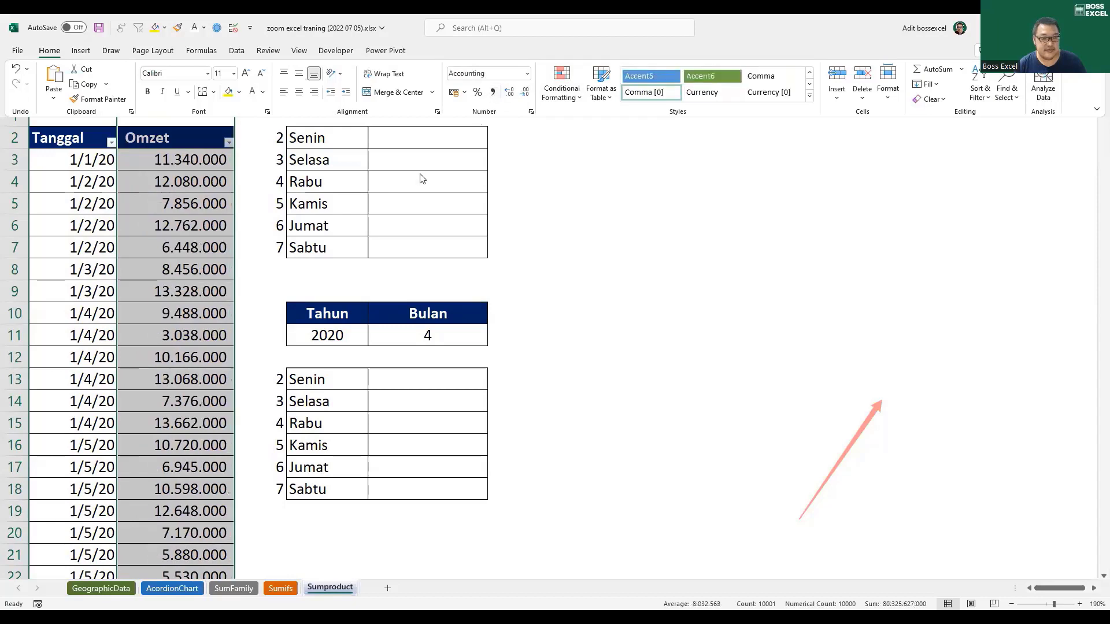
left_click(217, 225)
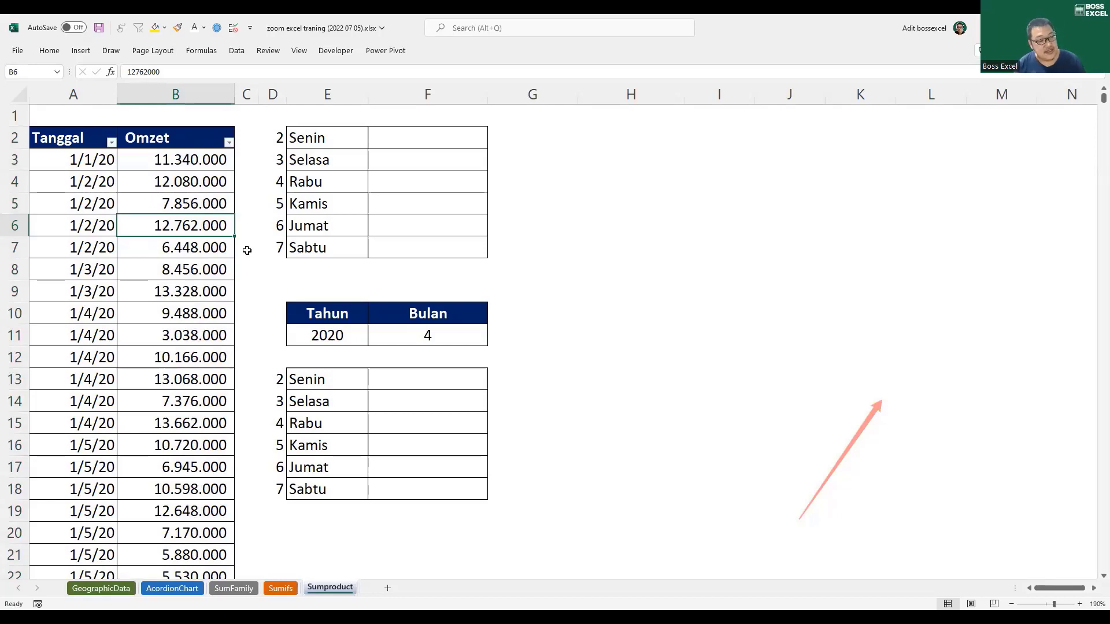
left_click(90, 162)
left_click(90, 181)
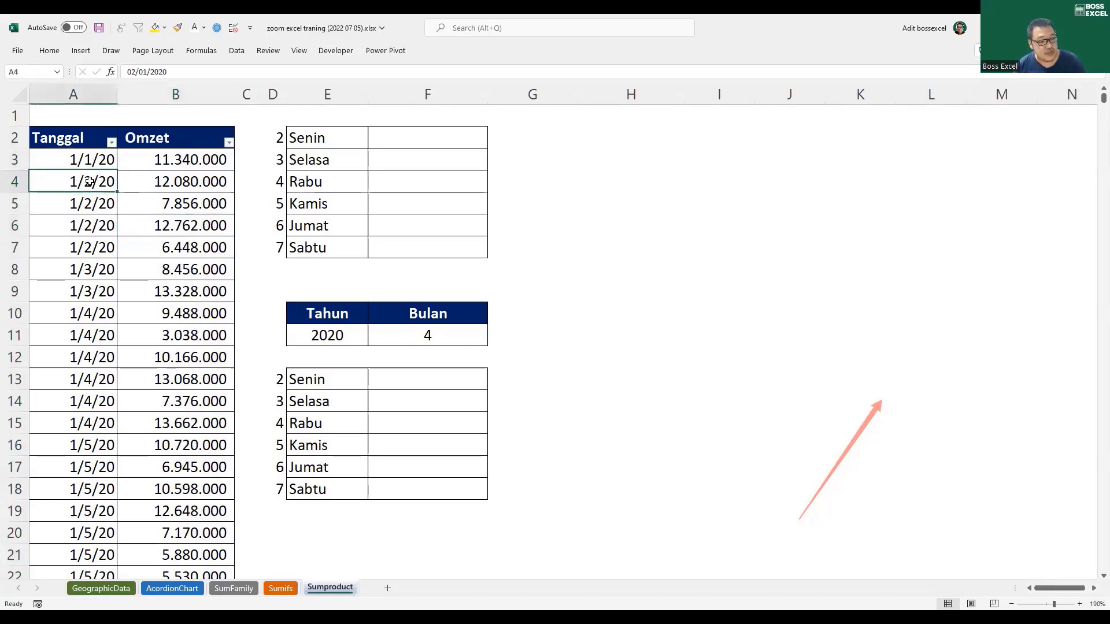
left_click(103, 209)
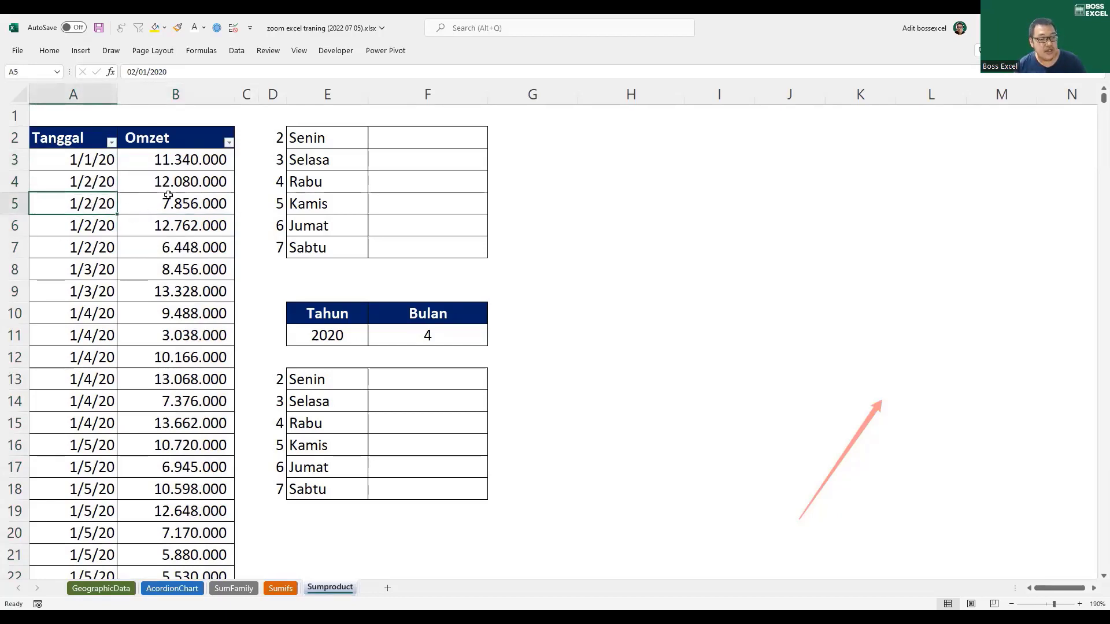
left_click_drag(173, 162, 191, 269)
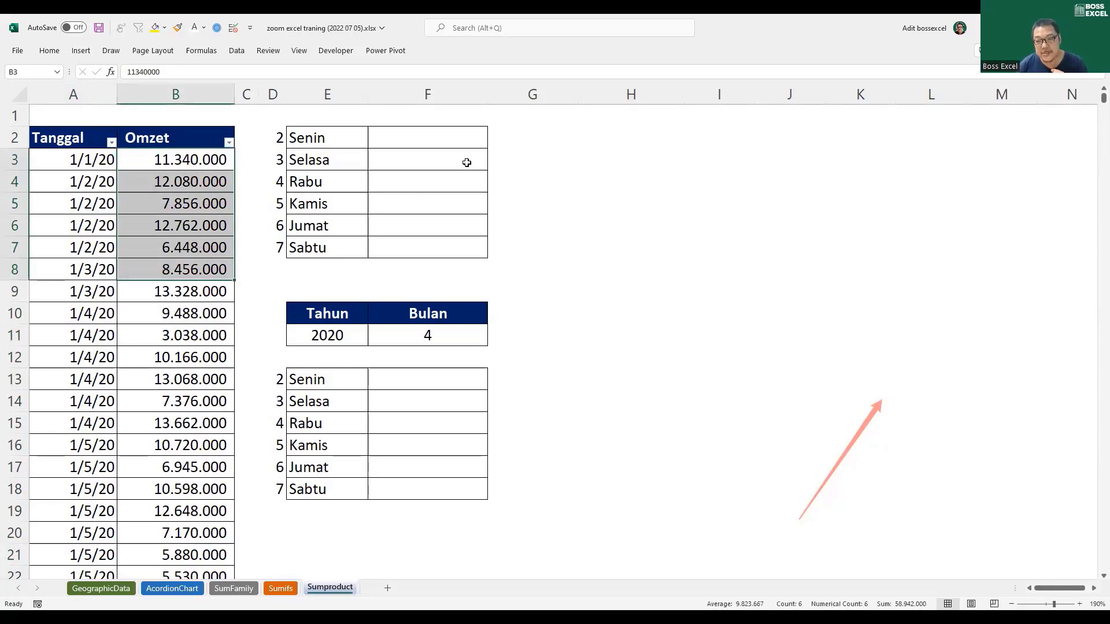
mouse_move(327, 142)
left_mouse_down()
mouse_move(330, 242)
mouse_move(396, 242)
left_mouse_up()
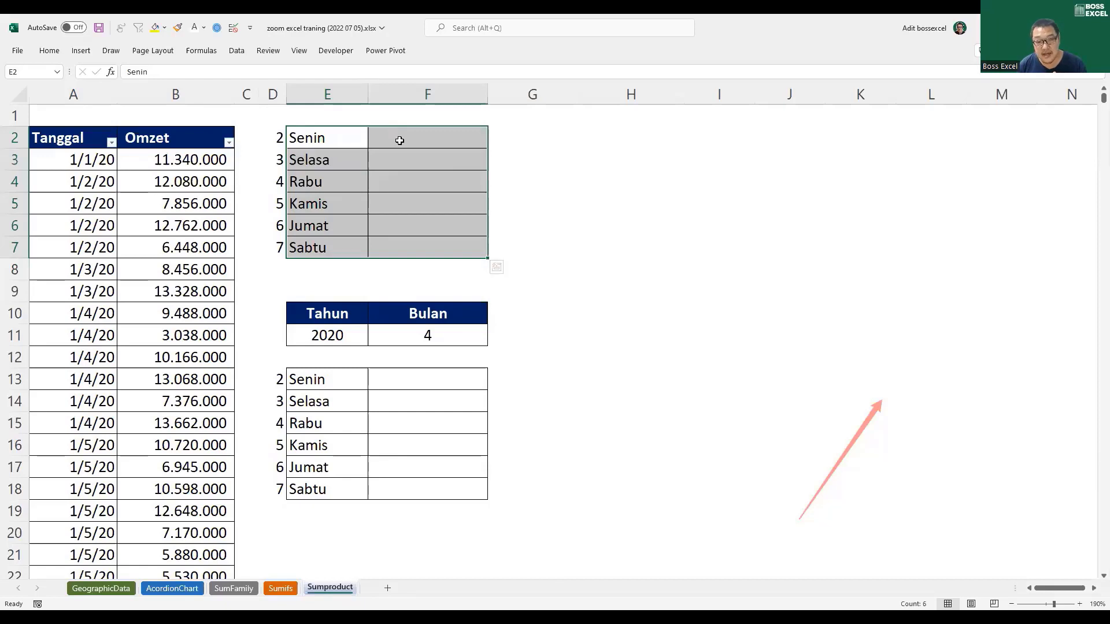
left_click(401, 142)
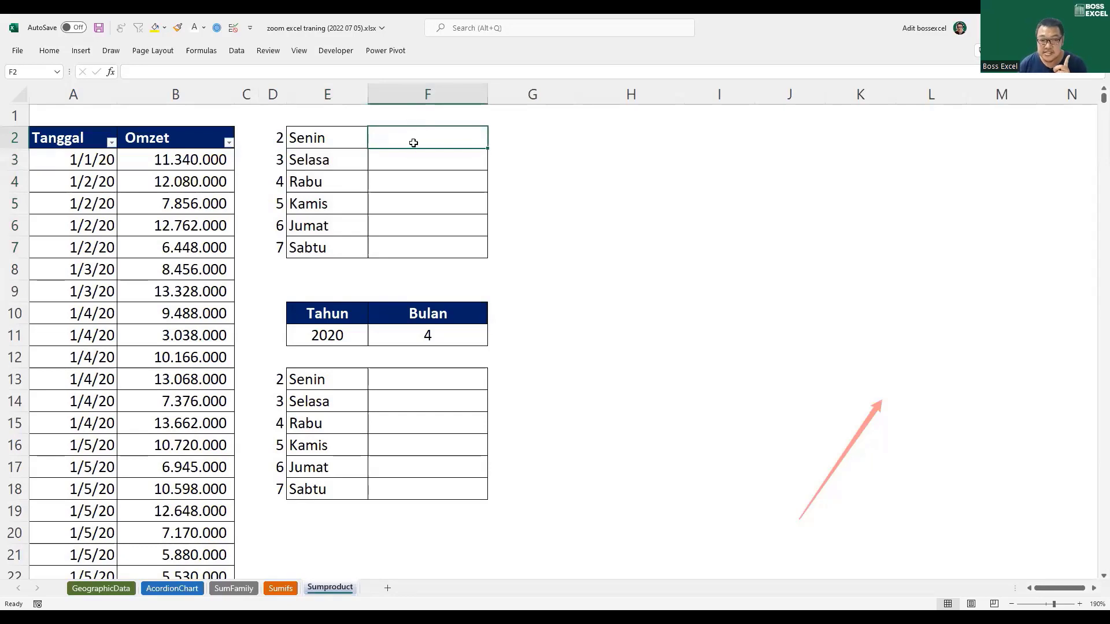
left_click_drag(334, 142, 337, 247)
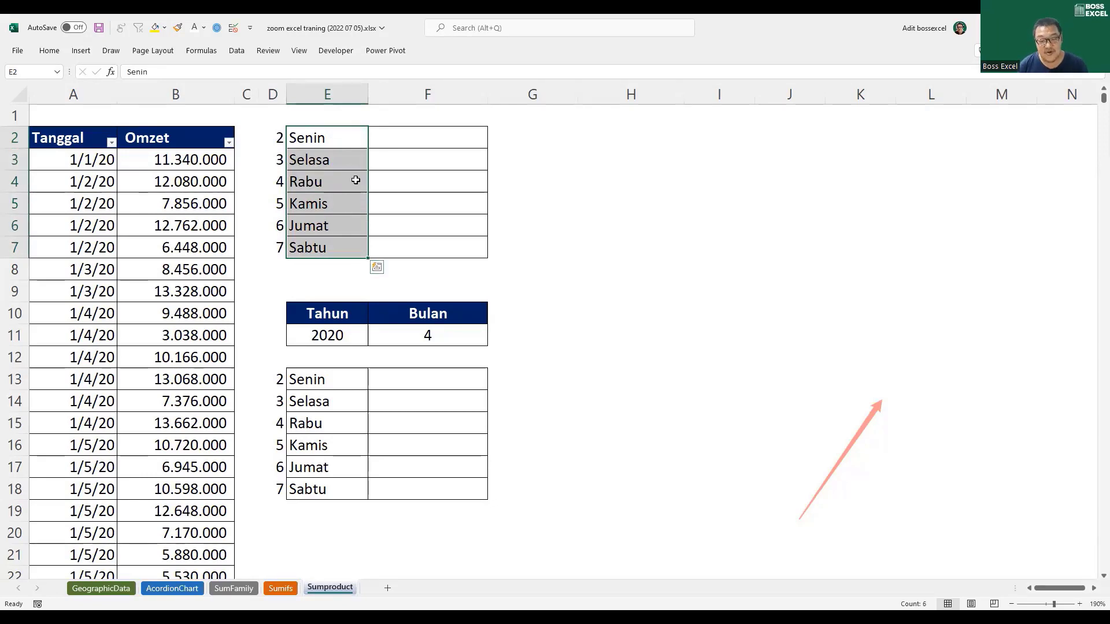
left_click(325, 132)
left_click(335, 162)
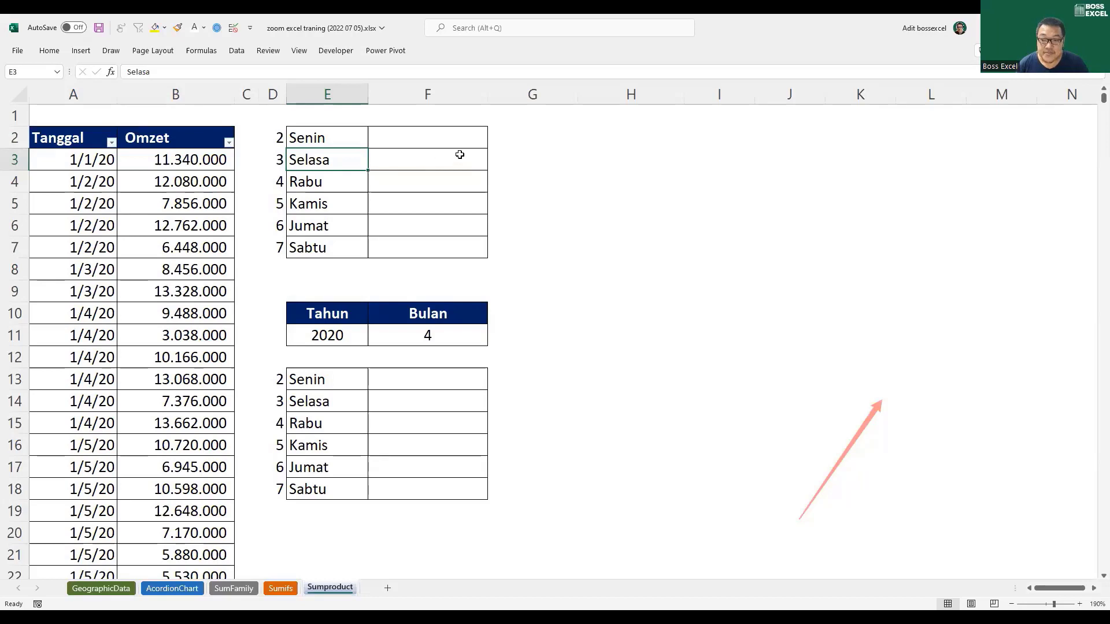
left_click_drag(90, 161, 92, 243)
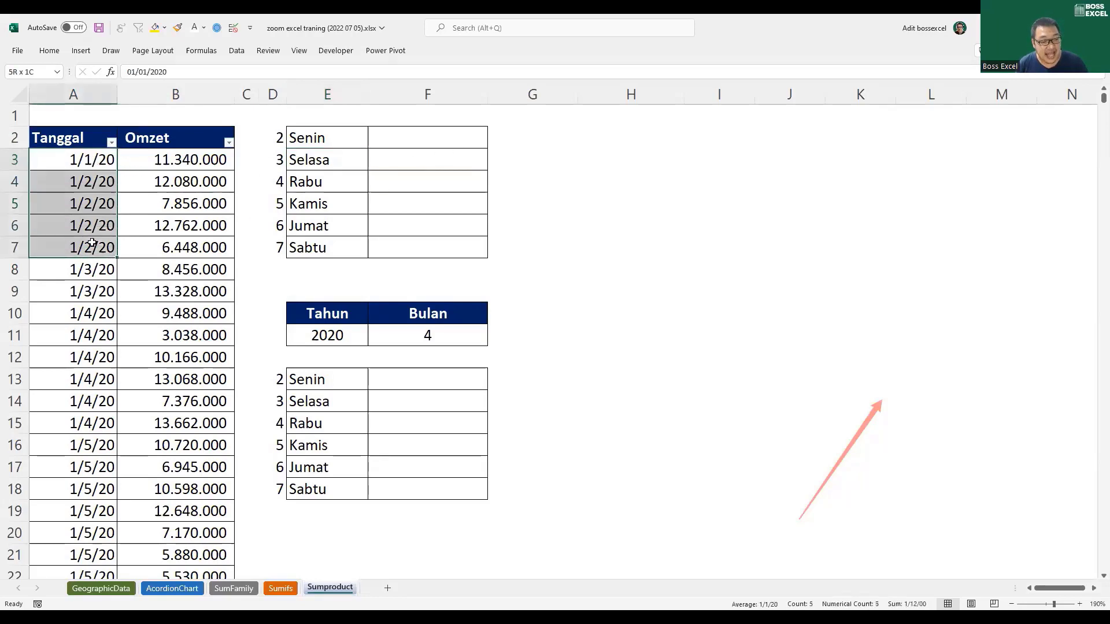
left_click_drag(324, 138, 317, 202)
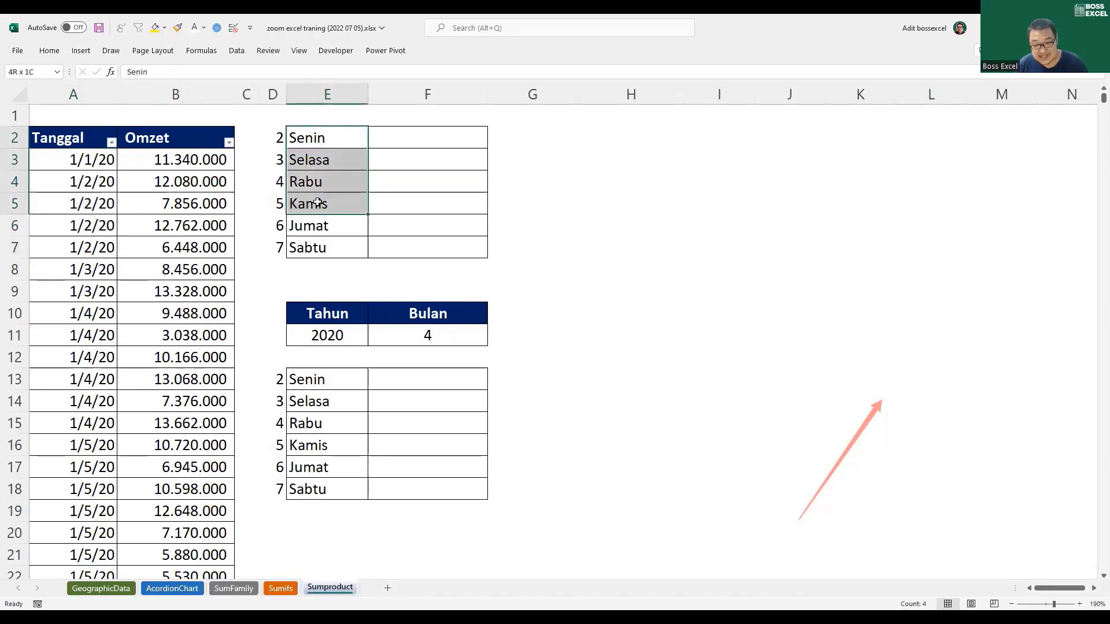
left_click_drag(91, 160, 92, 290)
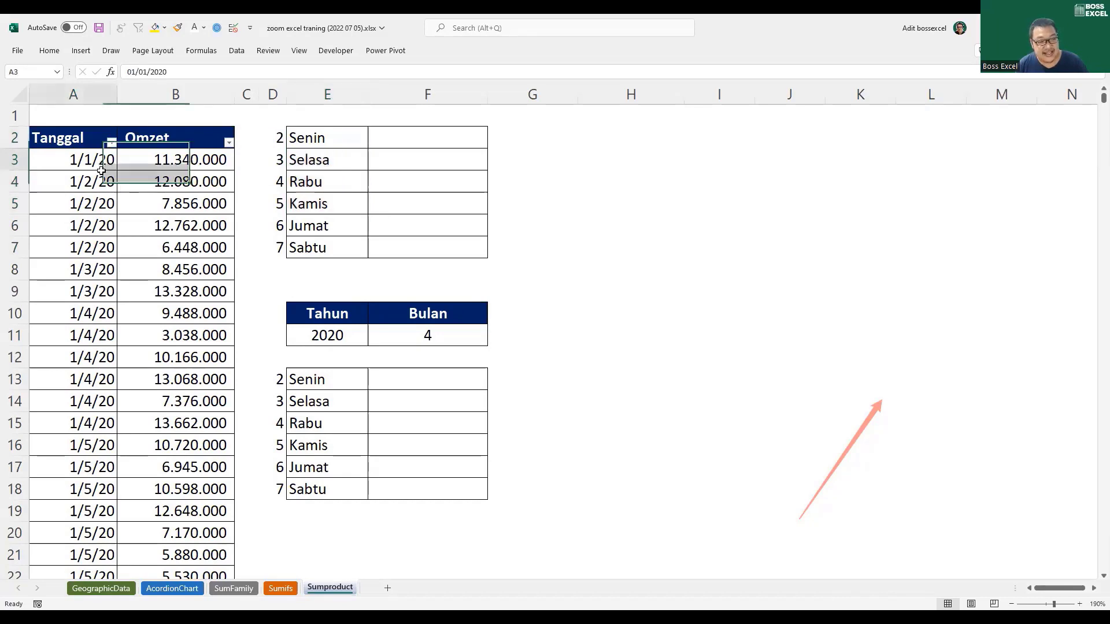
left_click_drag(302, 139, 315, 226)
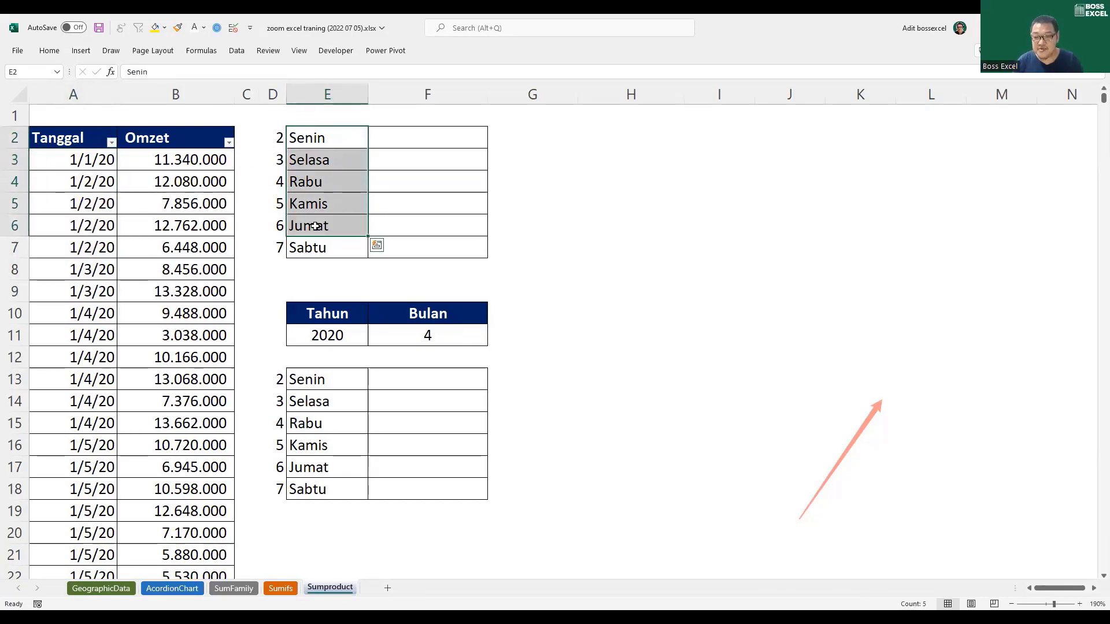
left_click(599, 139)
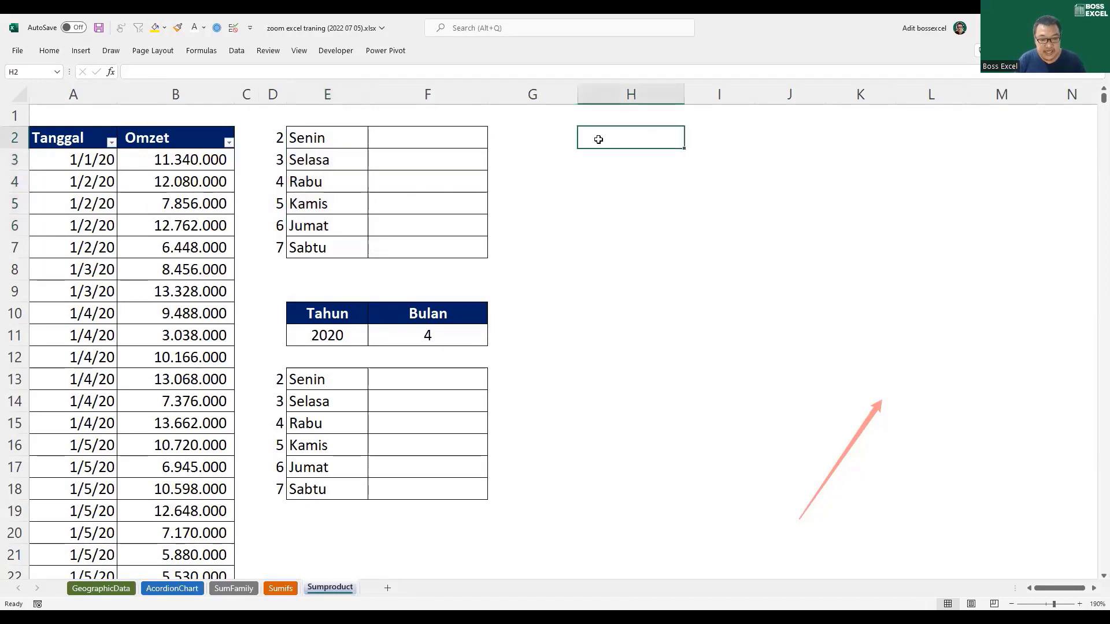
Step: Enter =WEEKDAY(A3;1) in H3 with Sunday-first return type 1, giving 4
key("Down")
type("=")
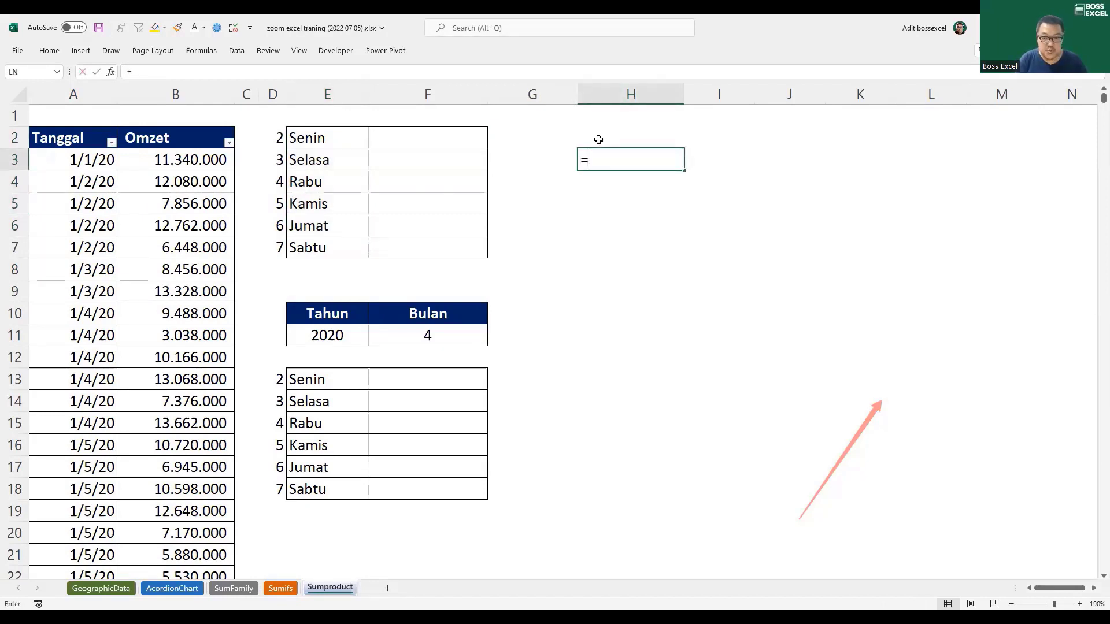
type("week")
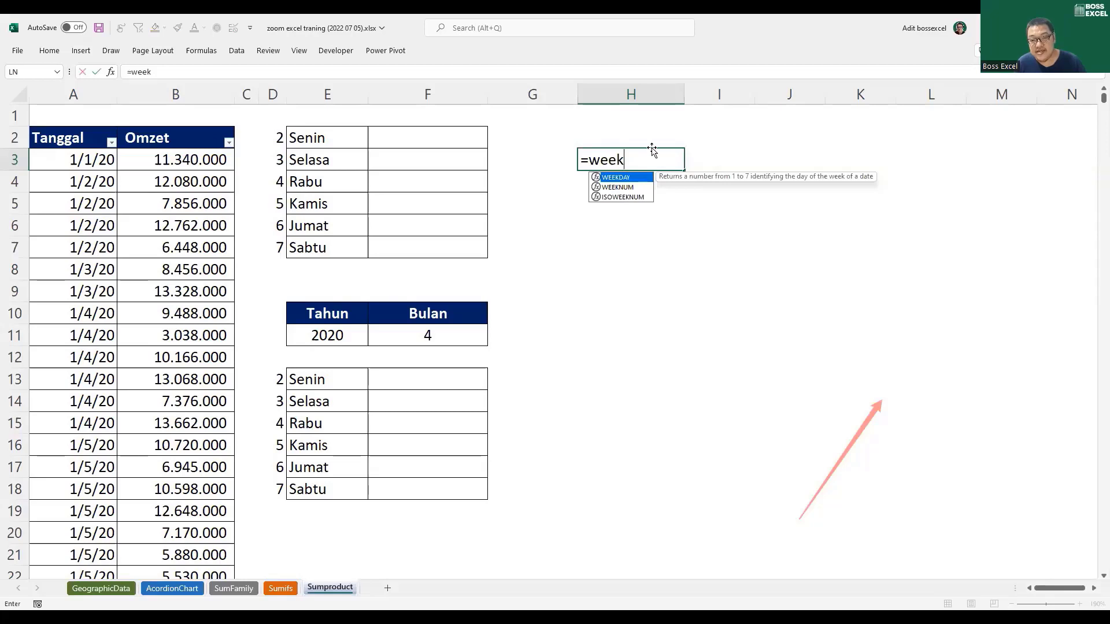
key("Tab")
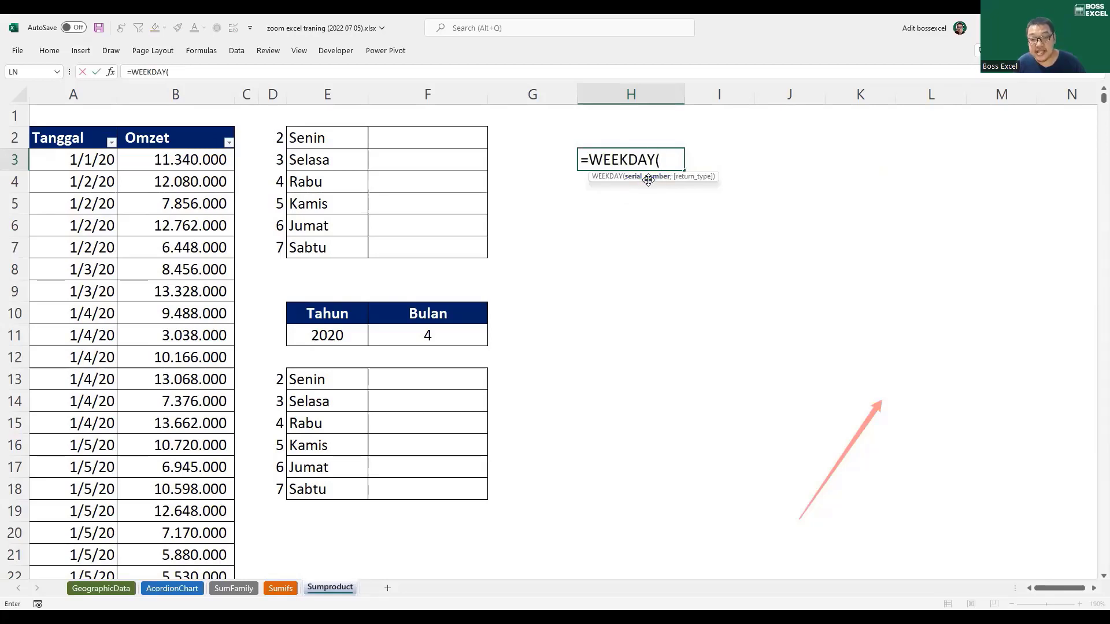
left_click(110, 160)
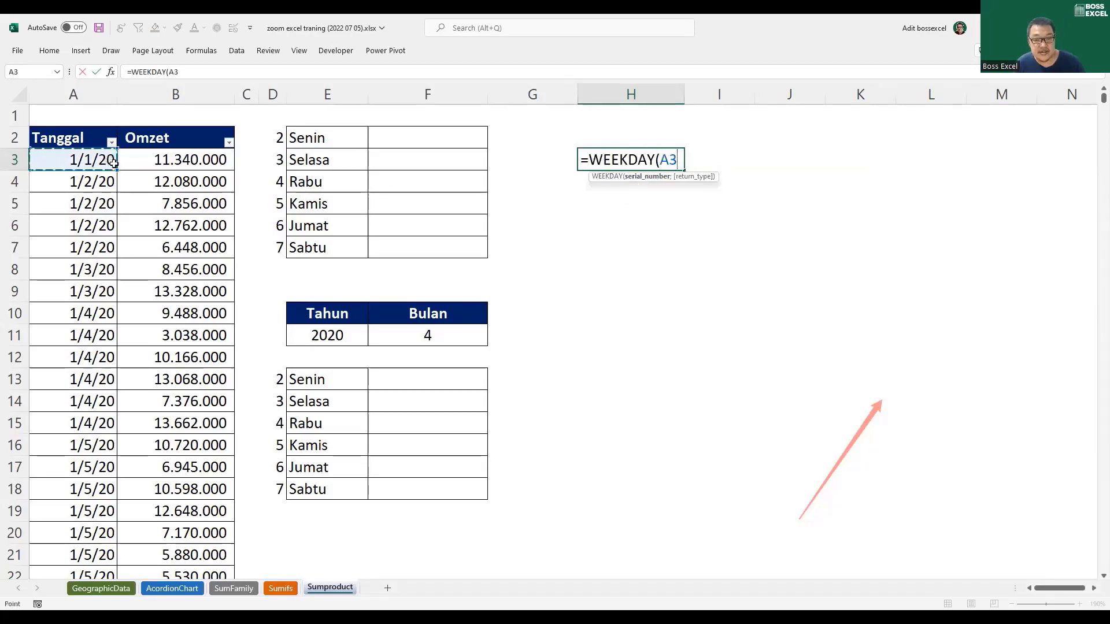
type(";")
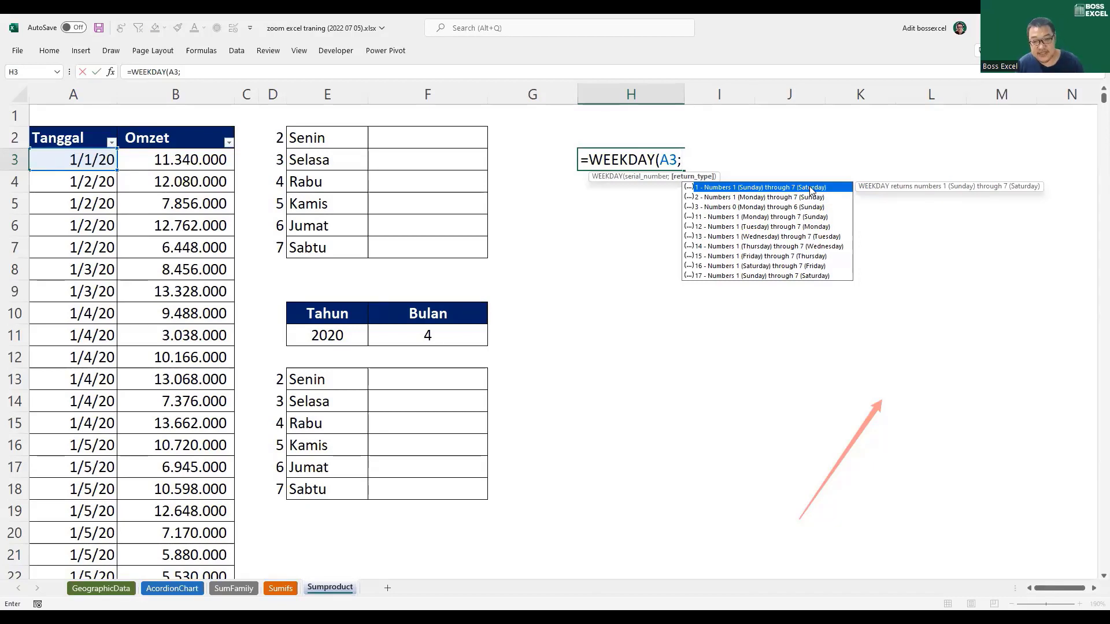
double_click(808, 187)
type(")")
key("Return")
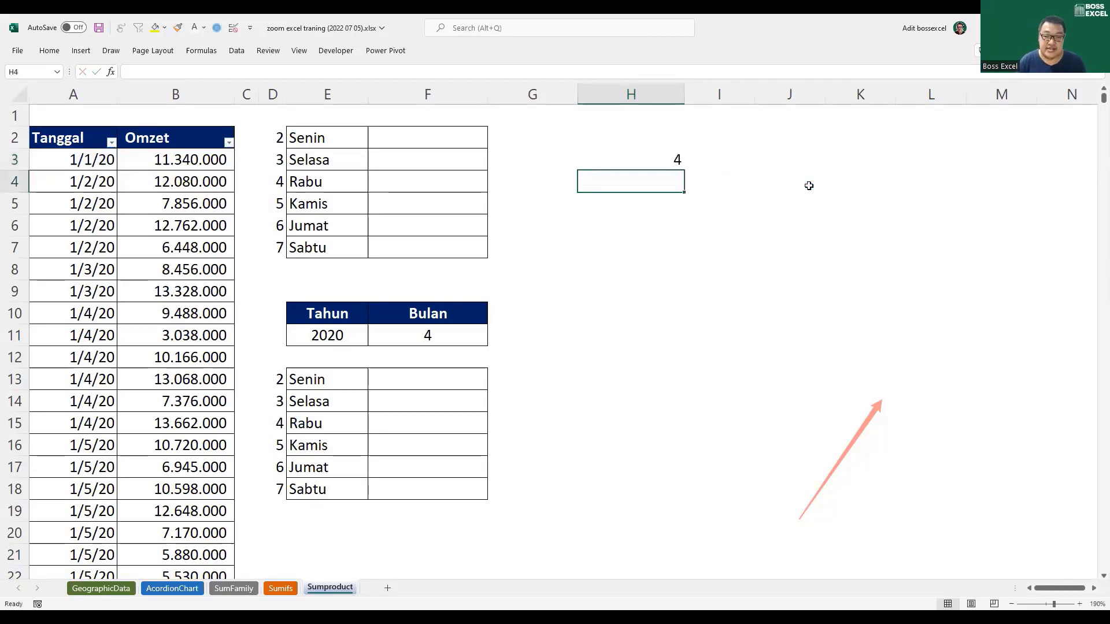
left_click(677, 159)
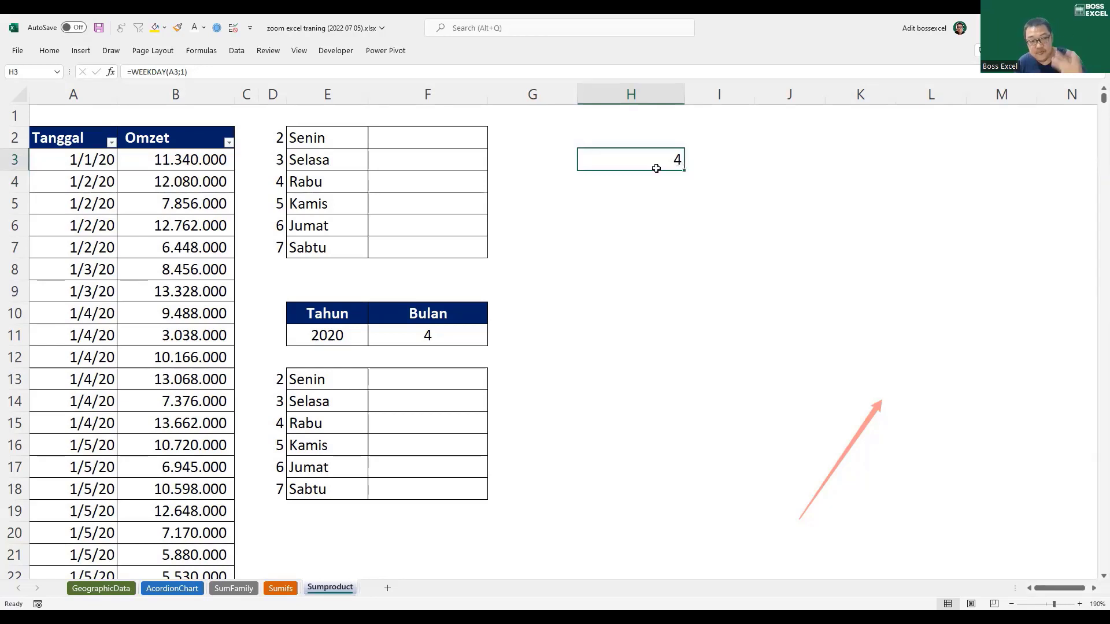
Step: Format column A with the long date style 'Wednesday, 14 March 2012'
left_click(36, 93)
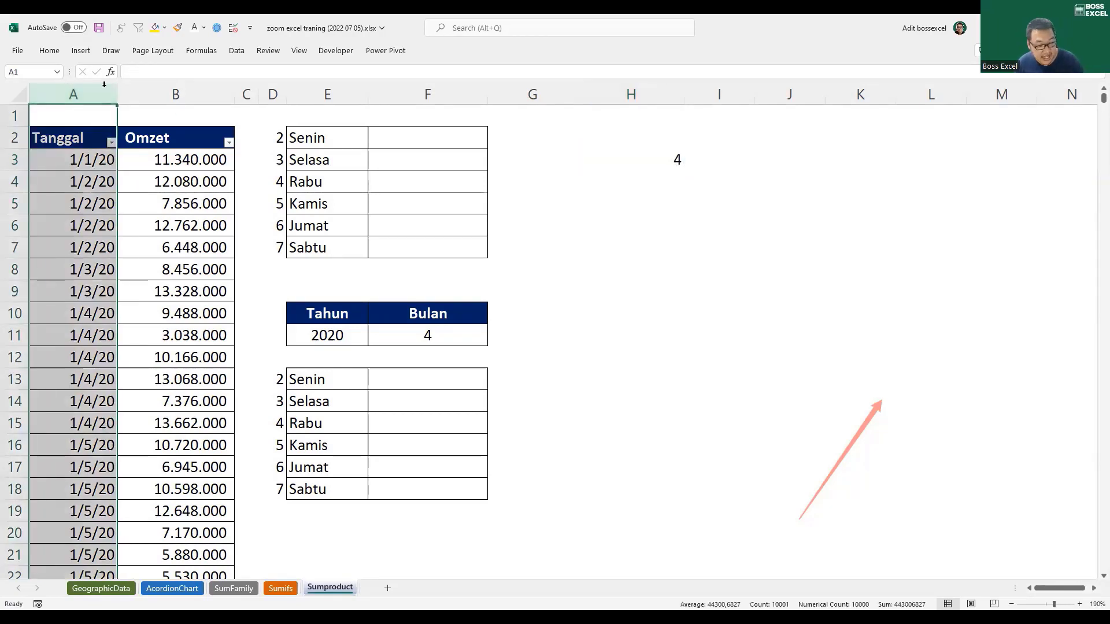
right_click(99, 164)
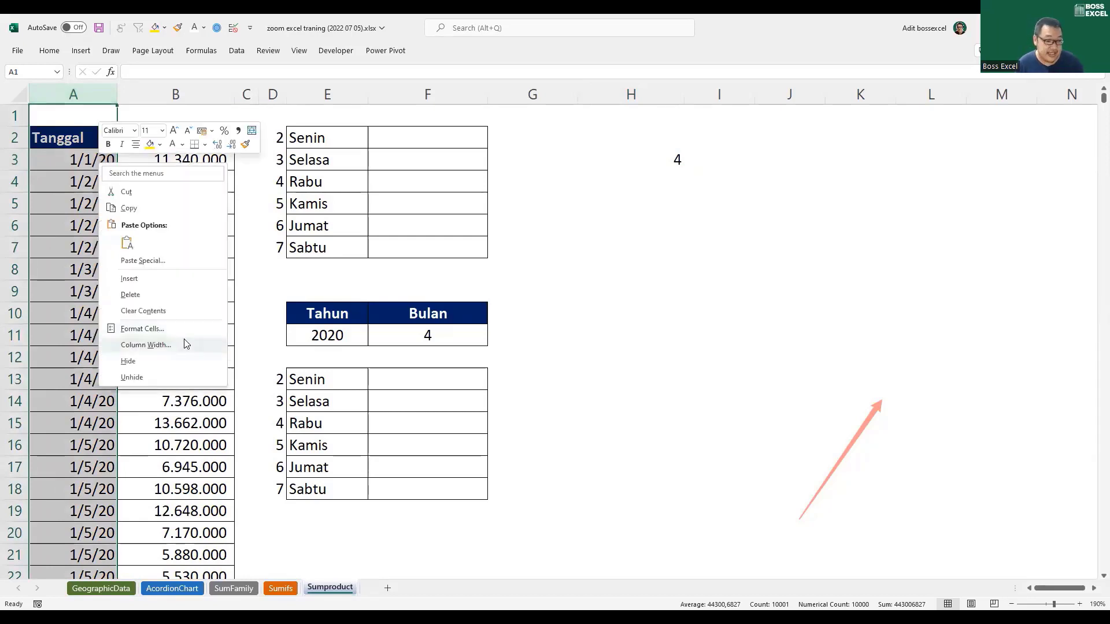
left_click(142, 329)
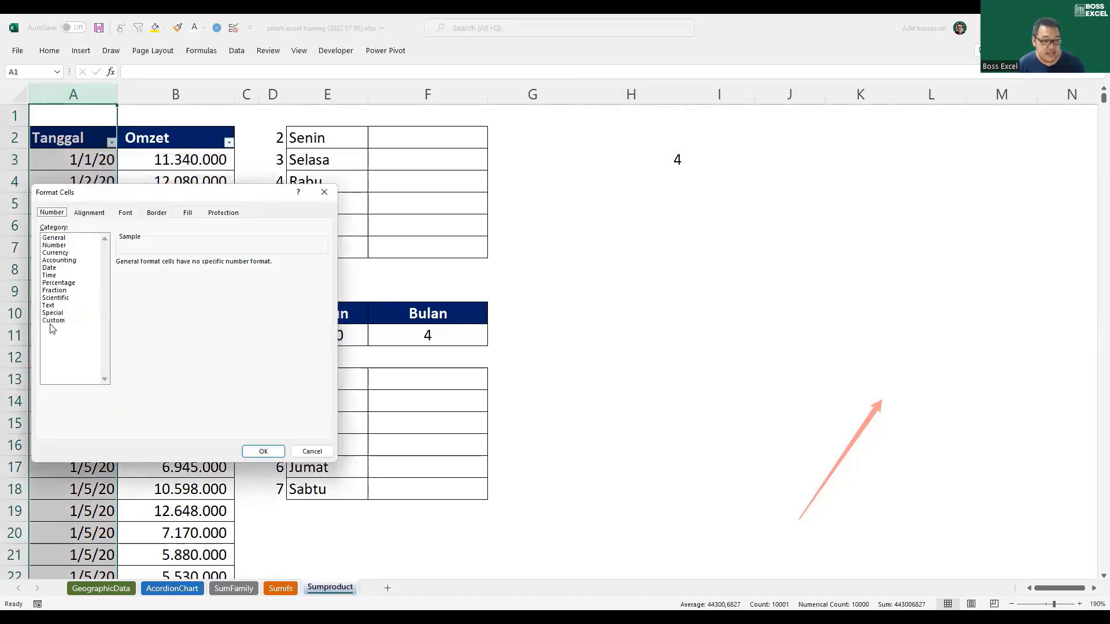
left_click(52, 267)
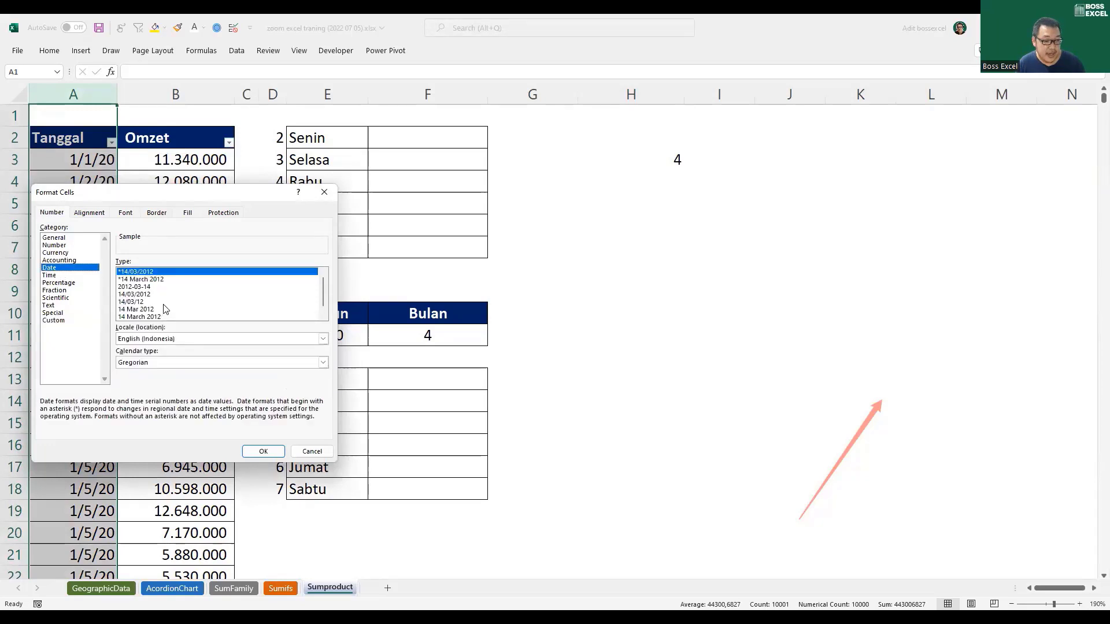
scroll(323, 283, "down", 1)
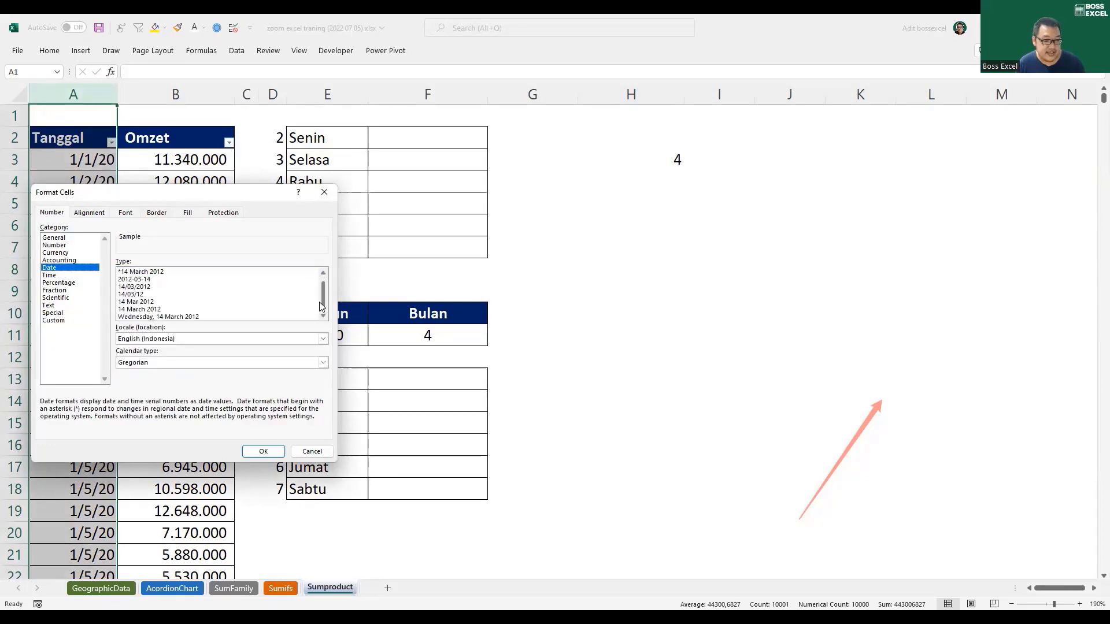
left_click(177, 317)
left_click(263, 451)
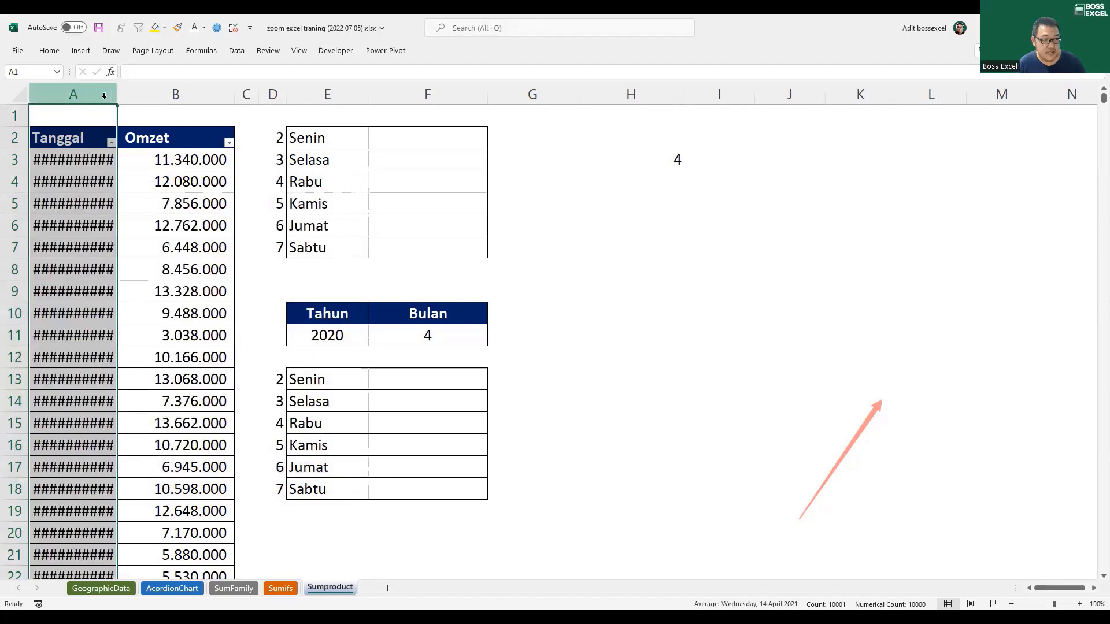
Step: Autofit column A to the long dates and check A3's value and H3's formula
double_click(117, 92)
left_click(134, 166)
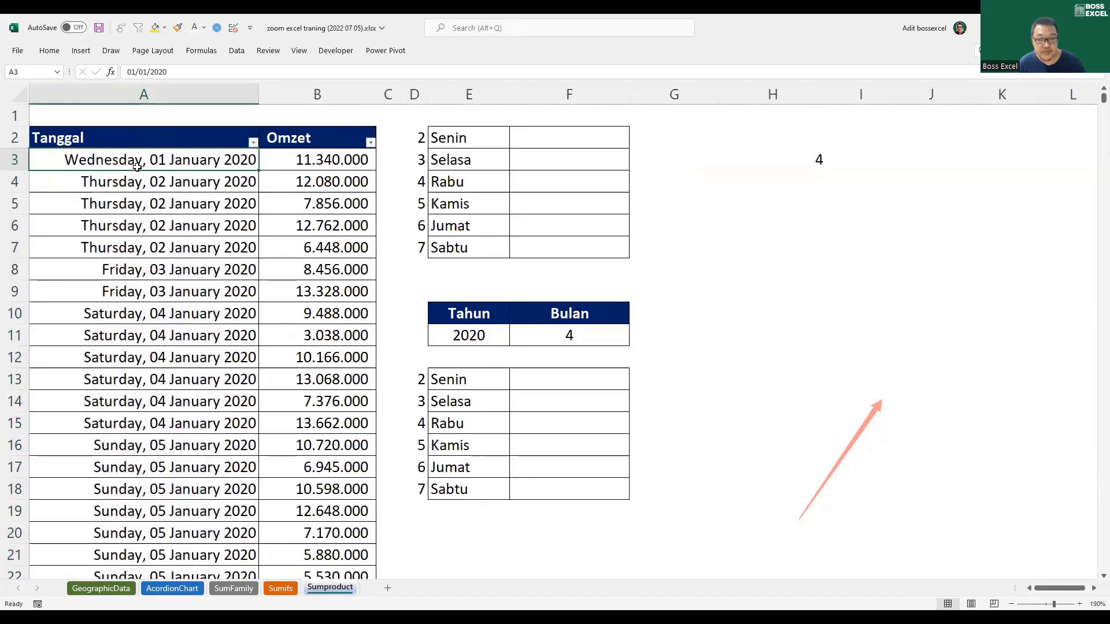
left_click(812, 156)
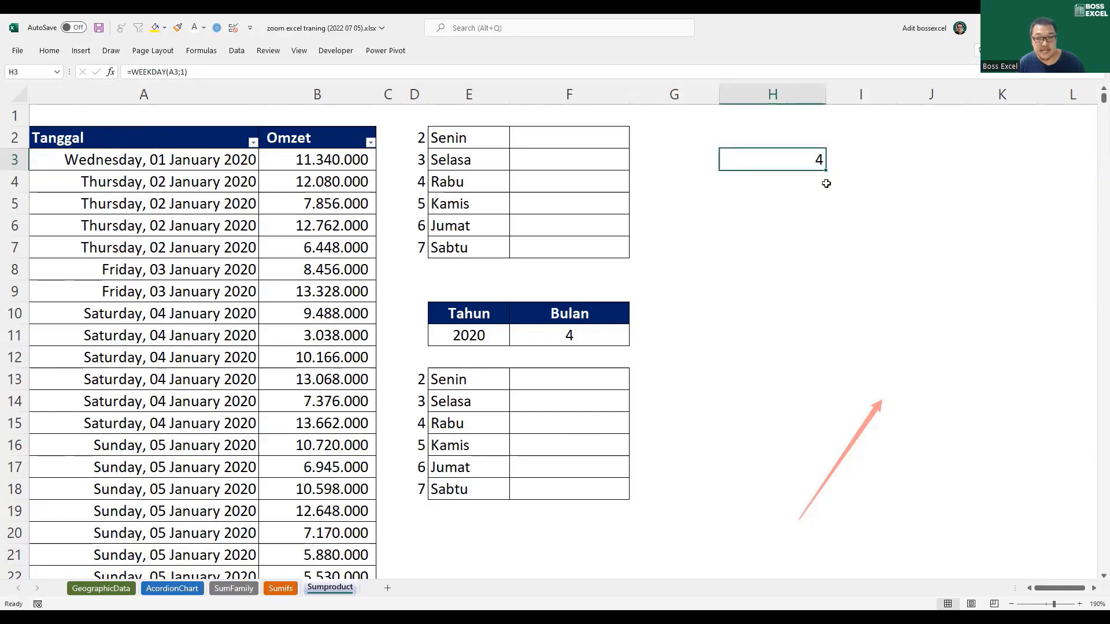
Step: Fill the WEEKDAY formula down to H4, showing 5 for the Thursday date in A4
left_click_drag(827, 173, 817, 183)
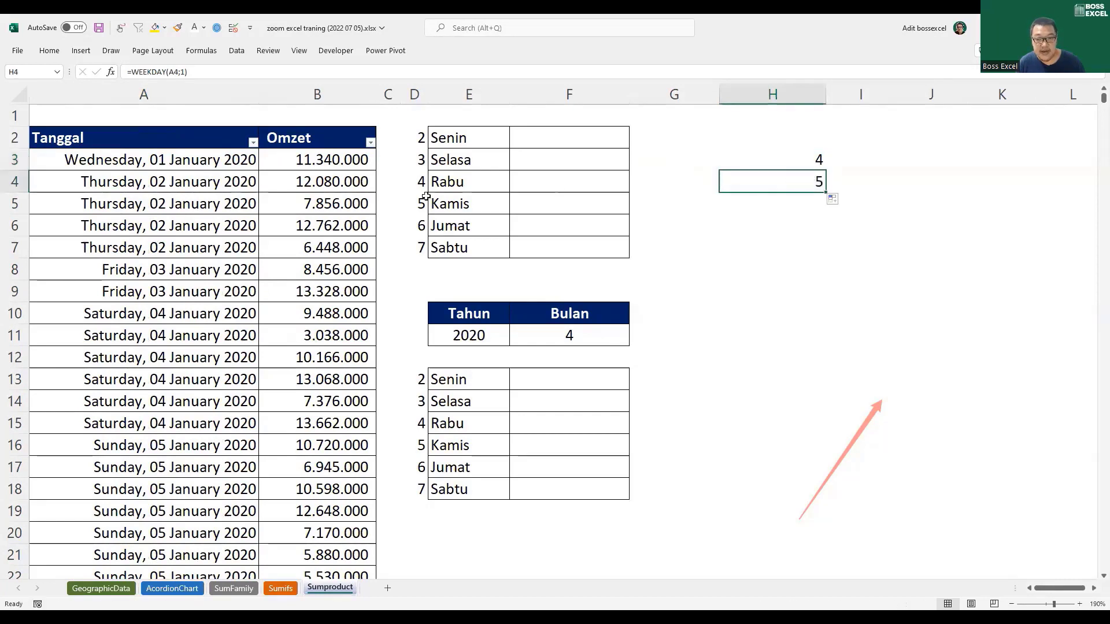
left_click(98, 185)
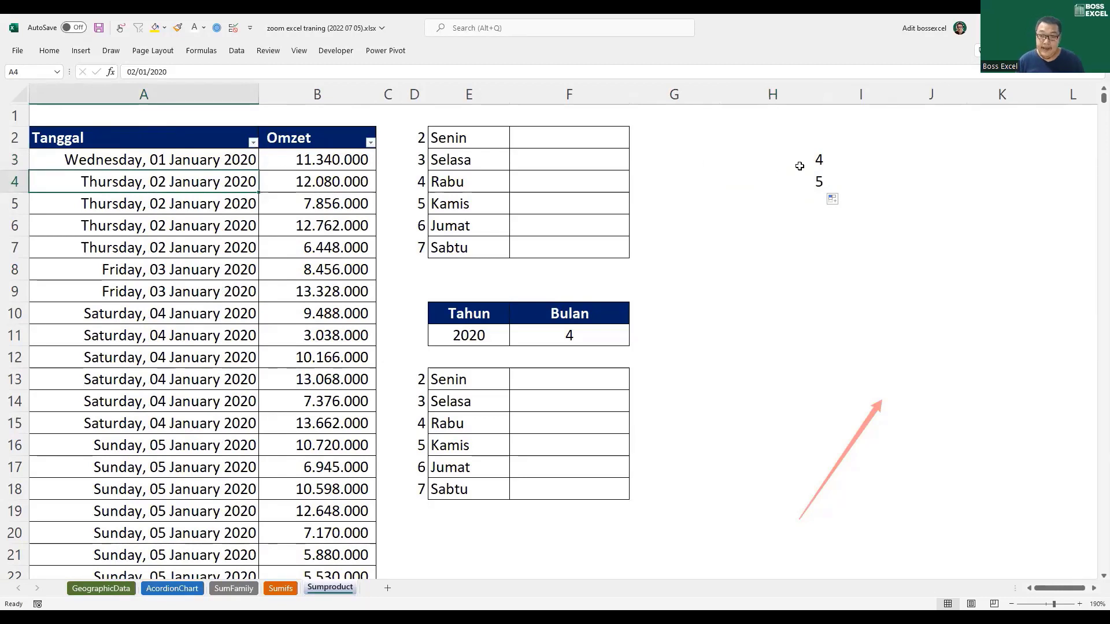
left_click_drag(808, 165, 804, 181)
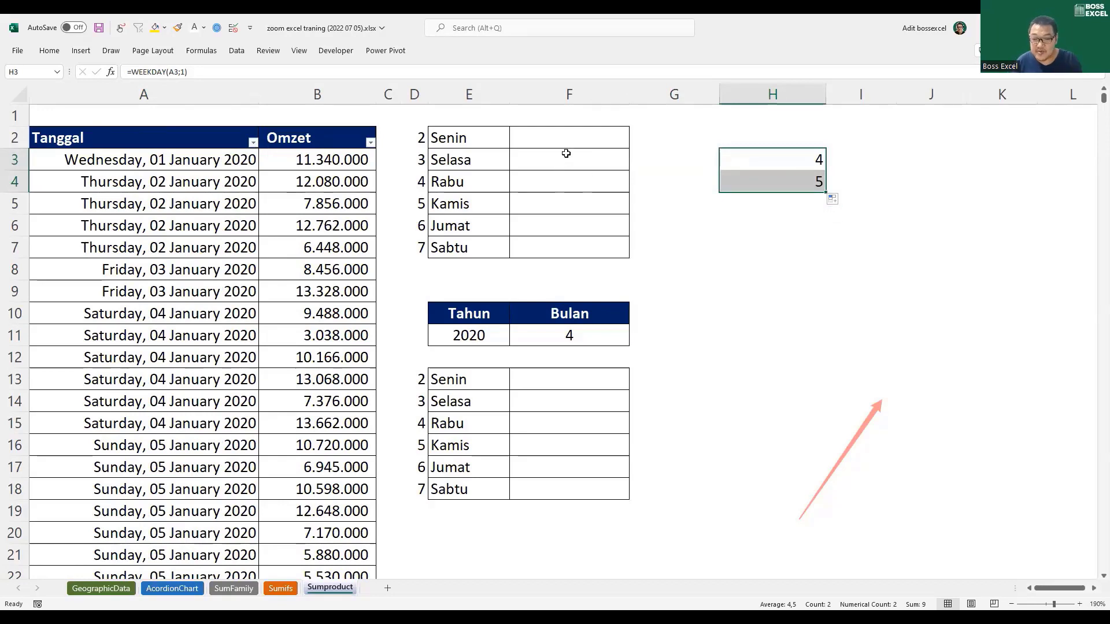
left_click(565, 136)
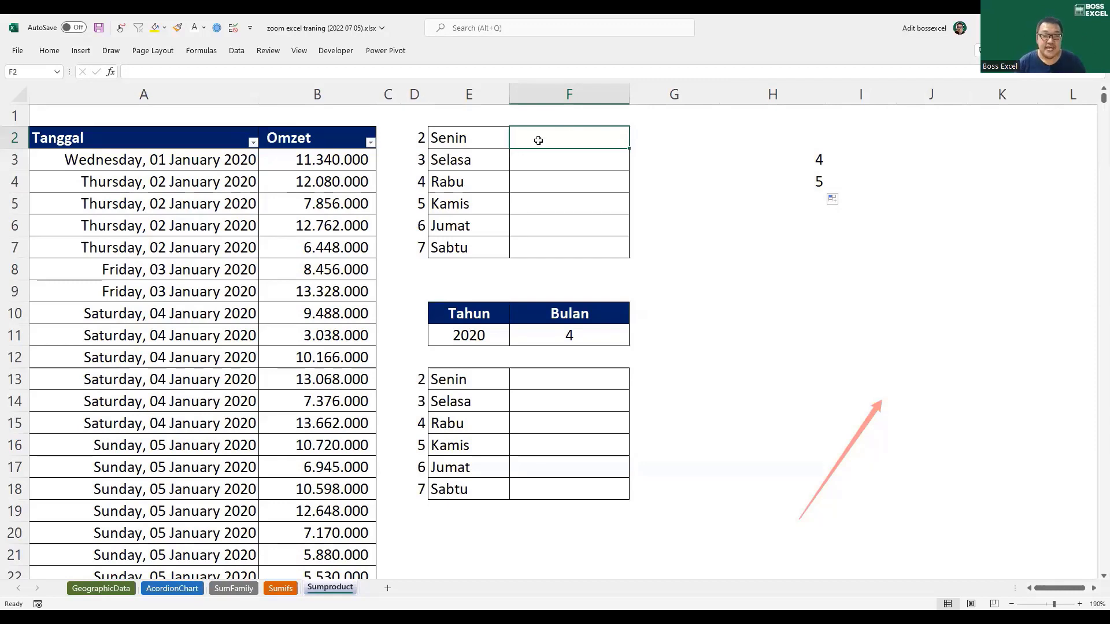
Step: Start F2 with =SUMPRODUCT((WEEKDAY($A$3:$A$10002) using an absolute date range
type("=")
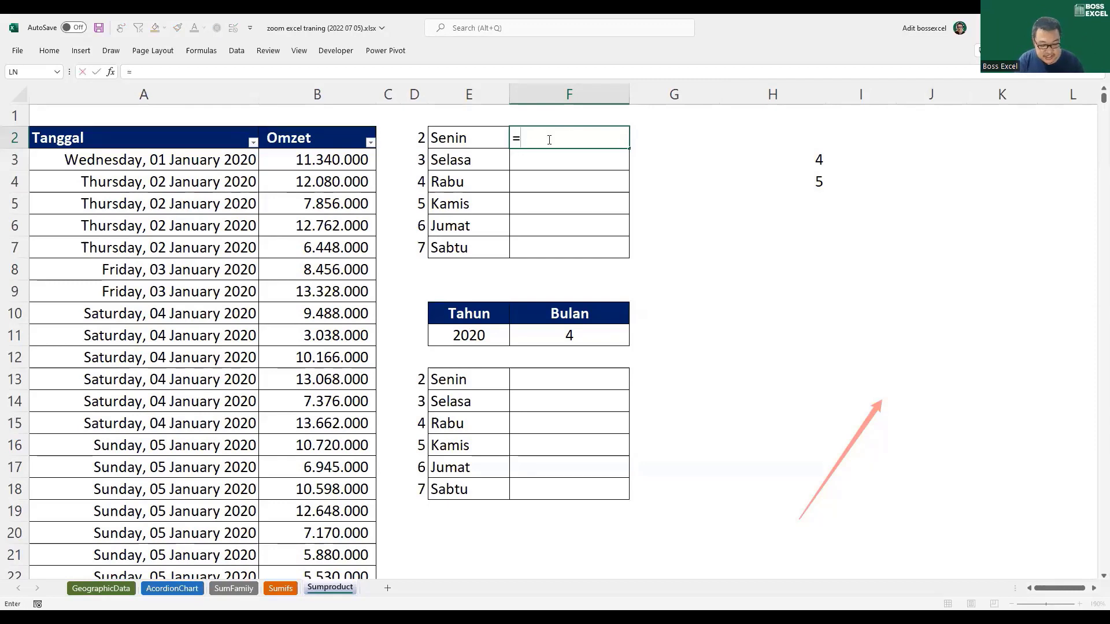
type("sumpr")
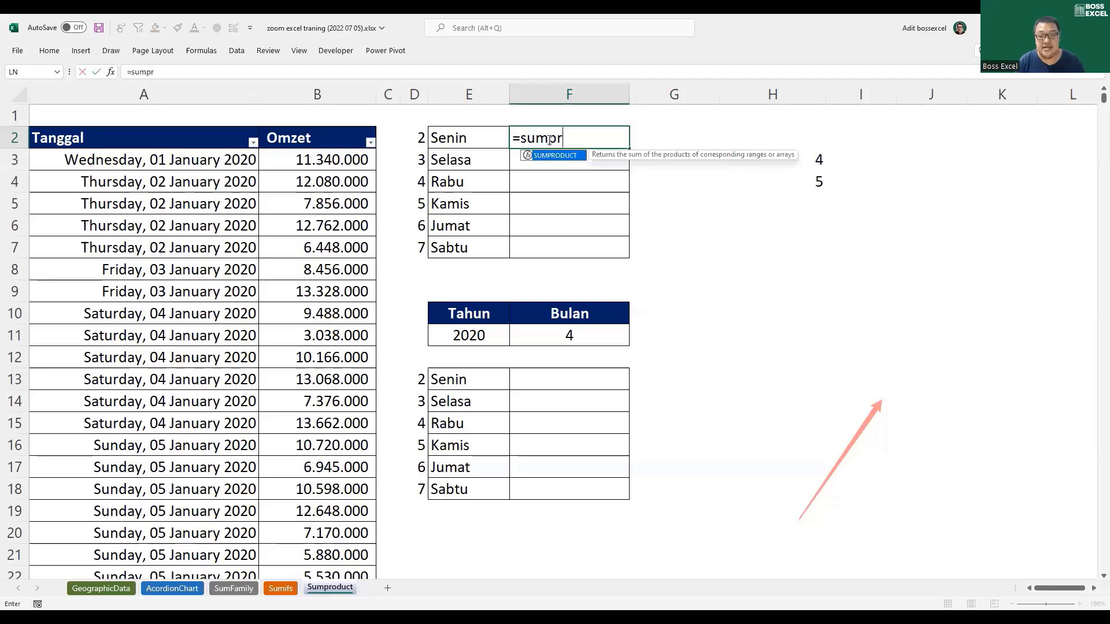
key("Tab")
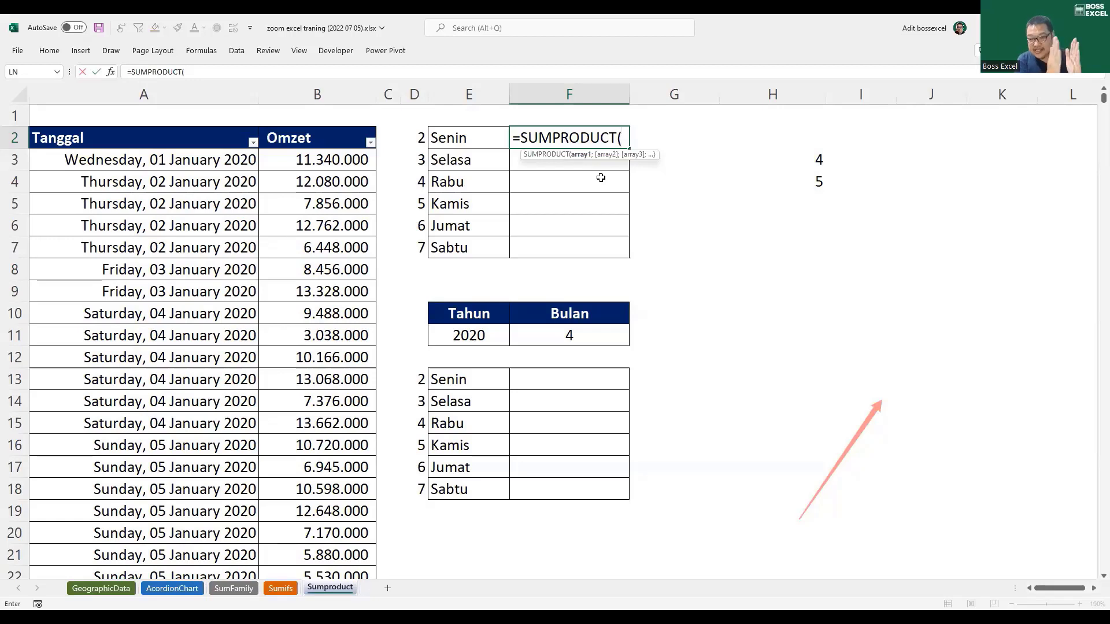
type("(")
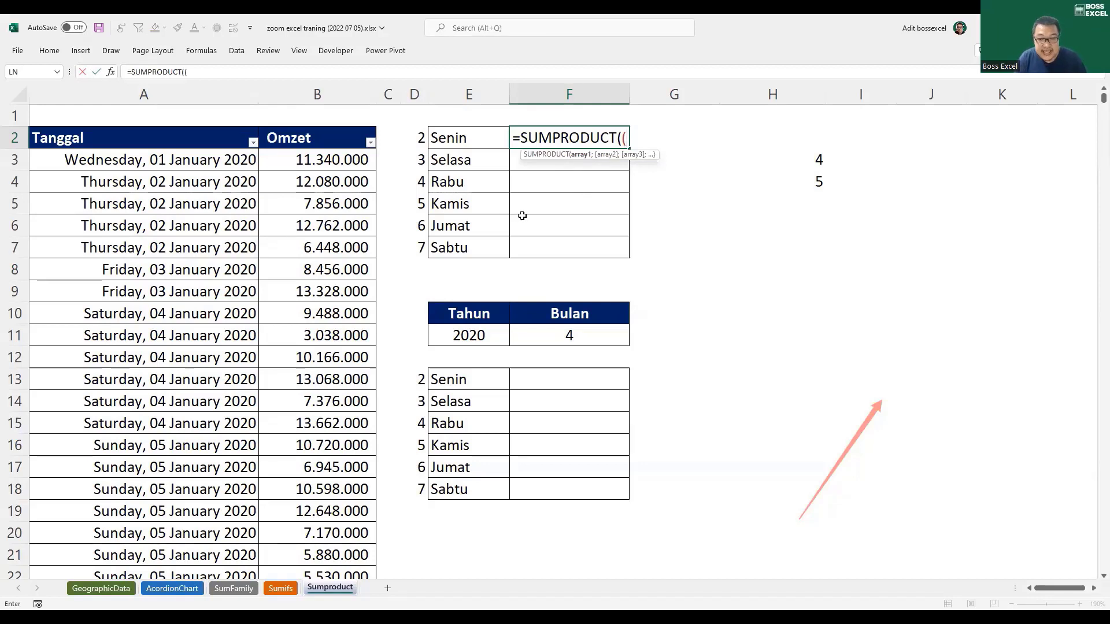
type("WEEKDAY(")
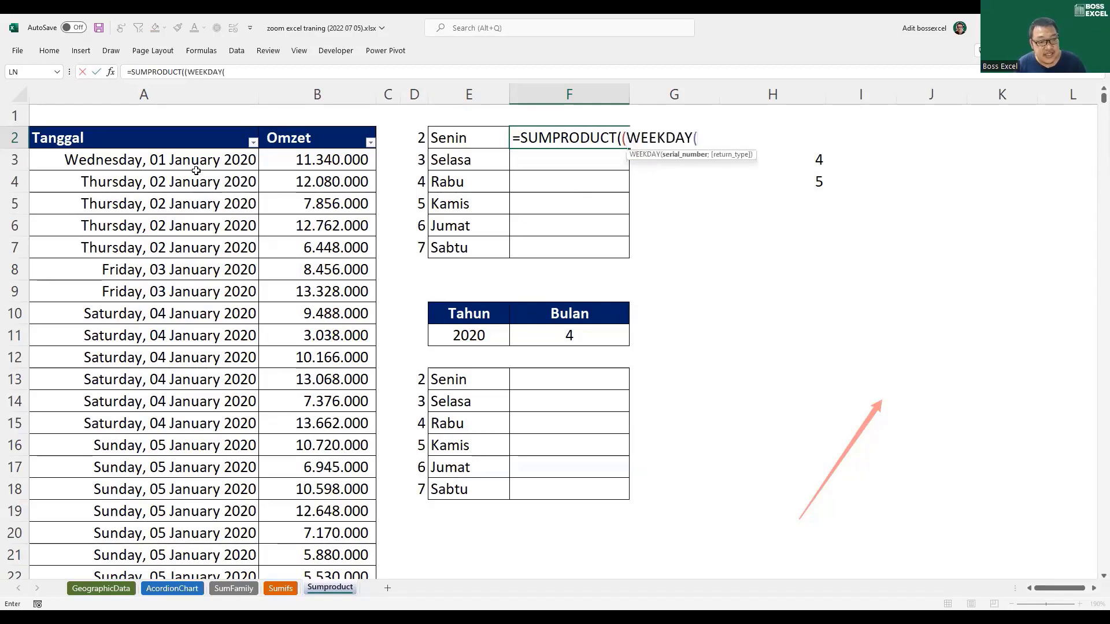
left_click(179, 163)
left_click_drag(182, 189, 180, 285)
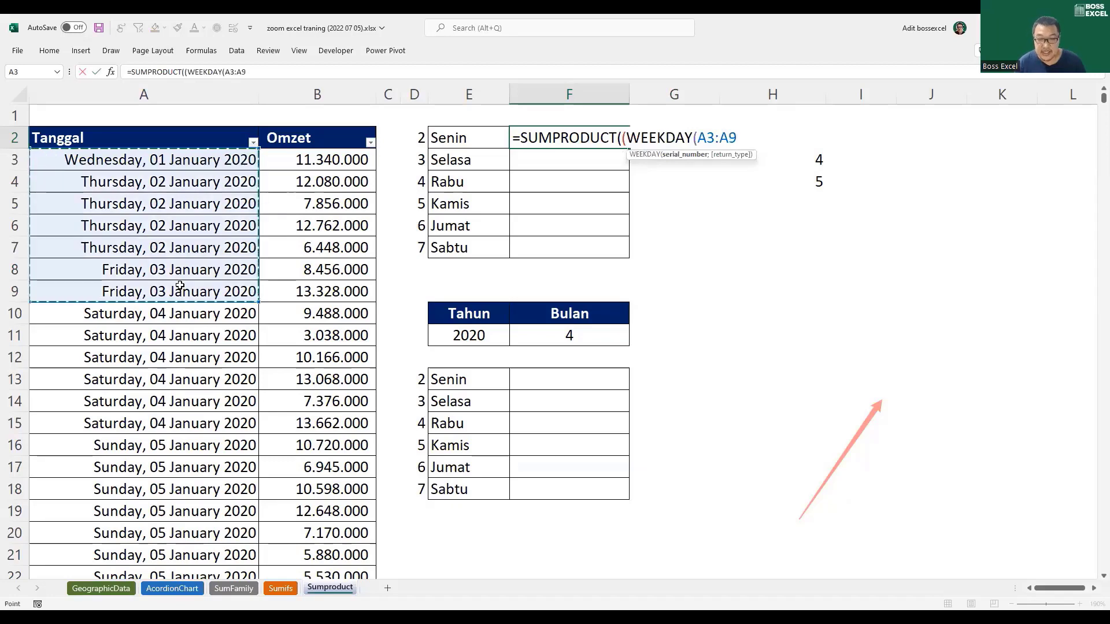
key("ctrl+shift+Down")
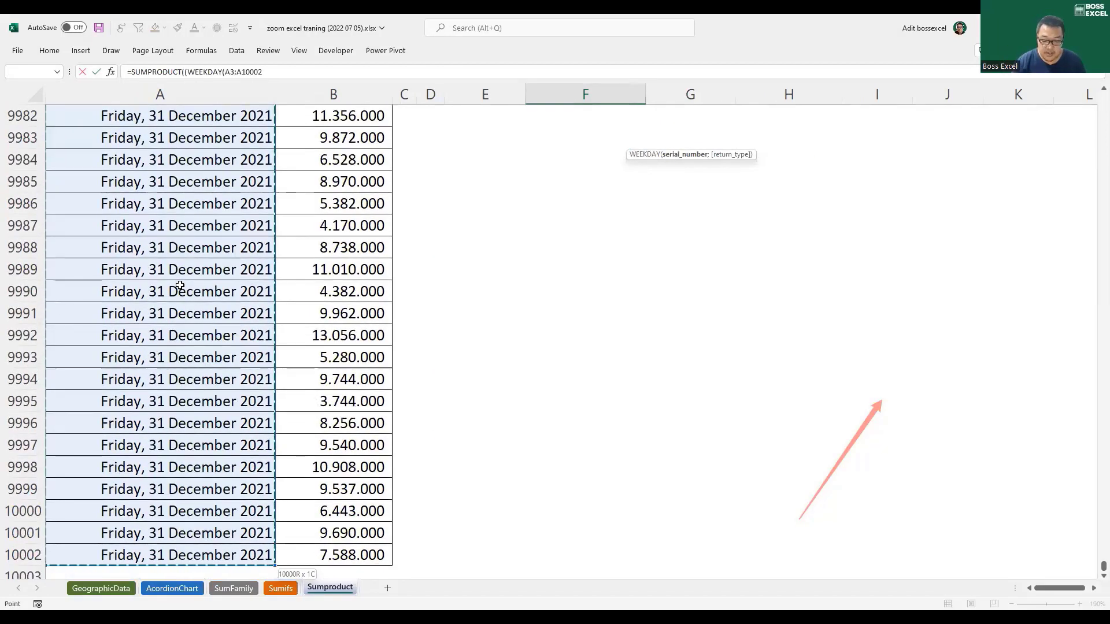
key("ctrl+BackSpace")
key("F4")
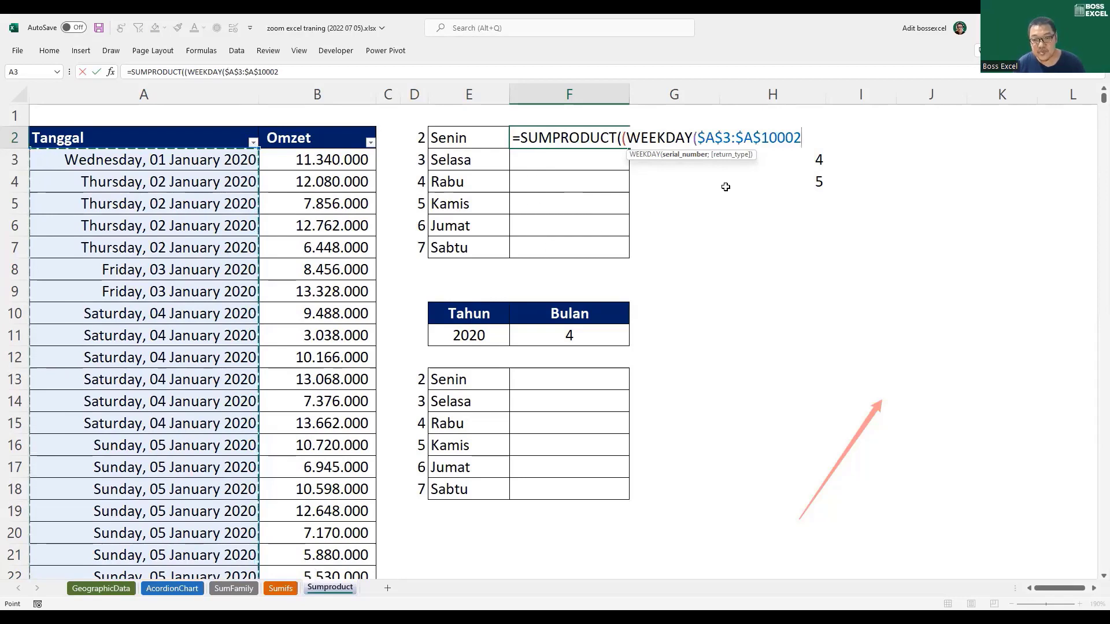
type(")")
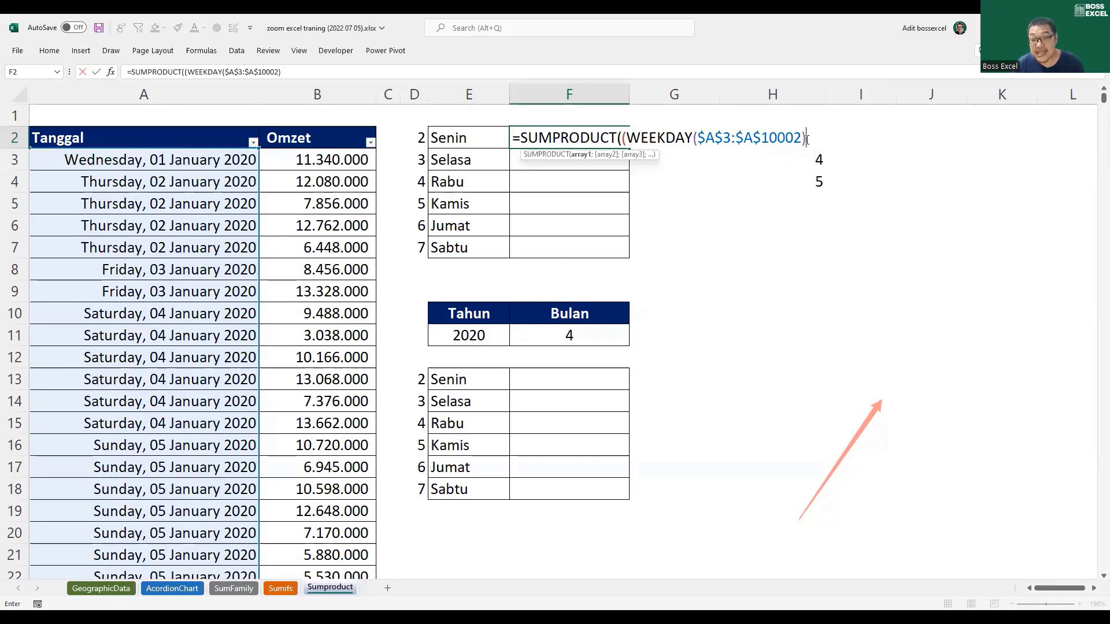
Step: Add return type 1 to WEEKDAY, replacing the rejected comma separator with ';1'
left_click(627, 137, "shift")
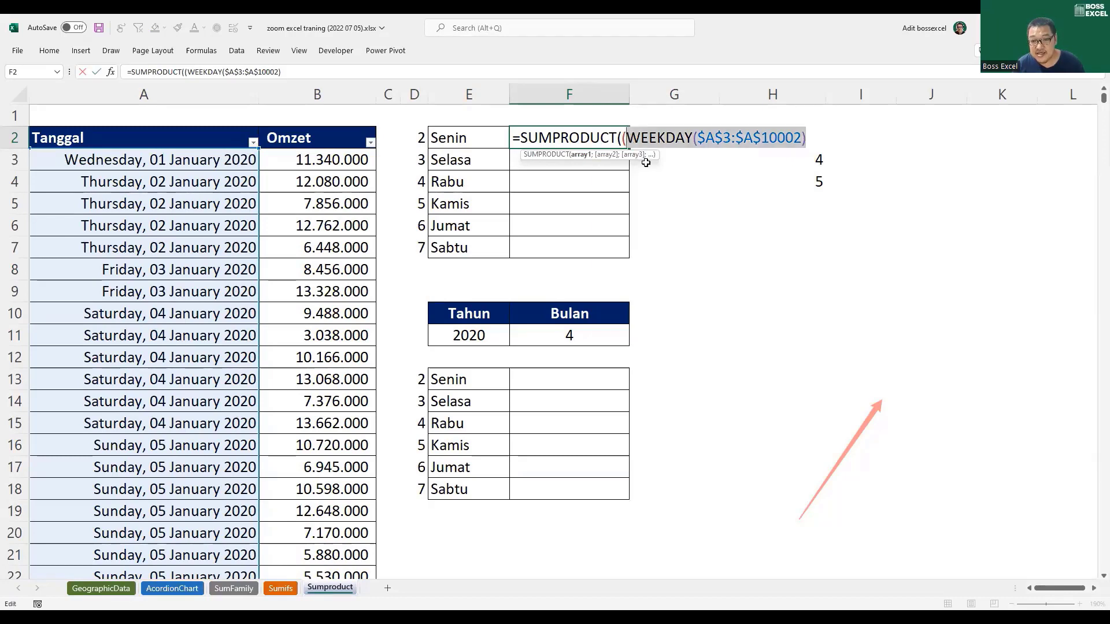
left_click(803, 138)
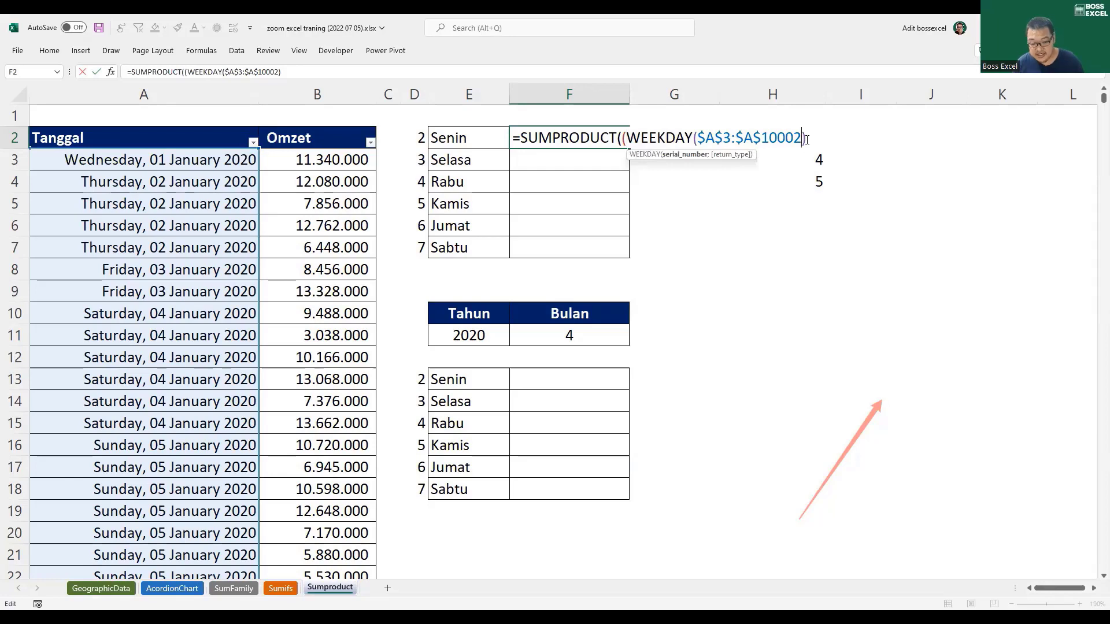
type(",1")
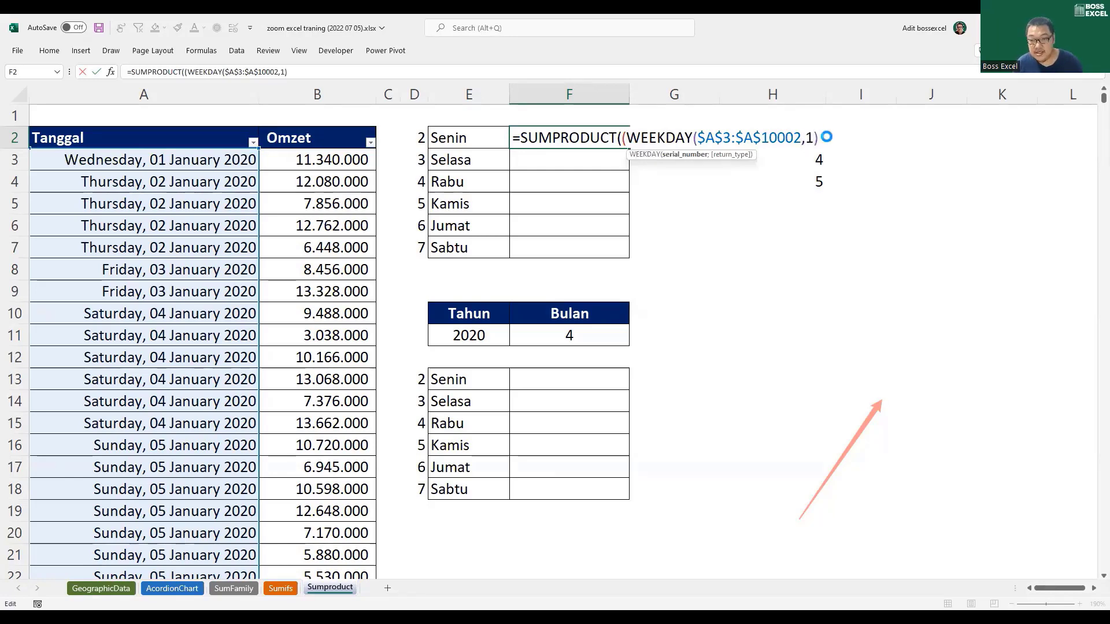
key("Return")
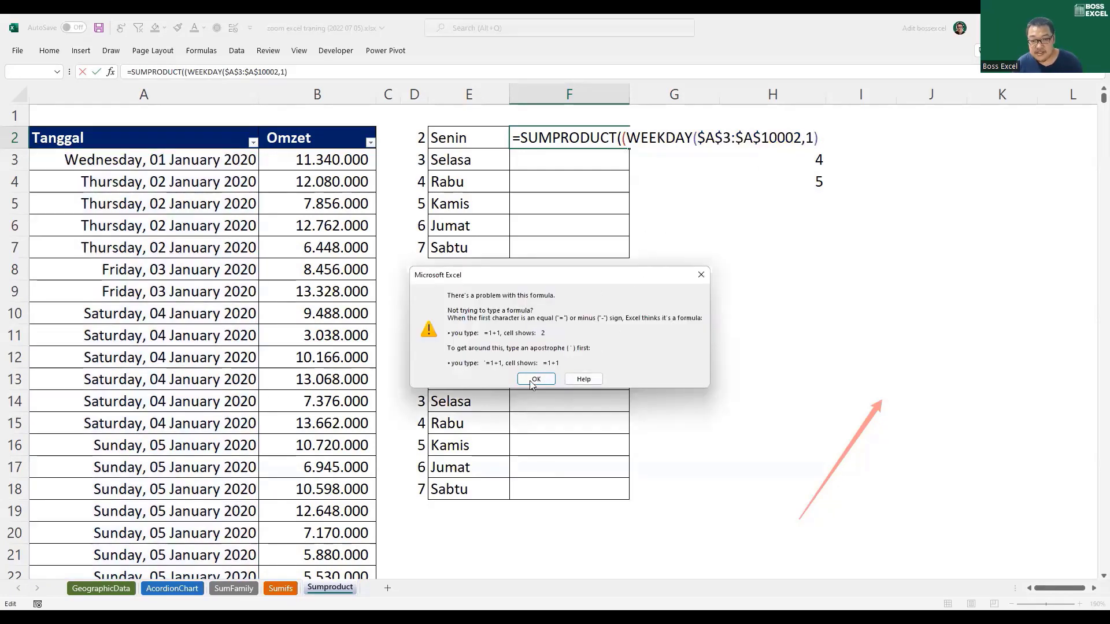
left_click(533, 380)
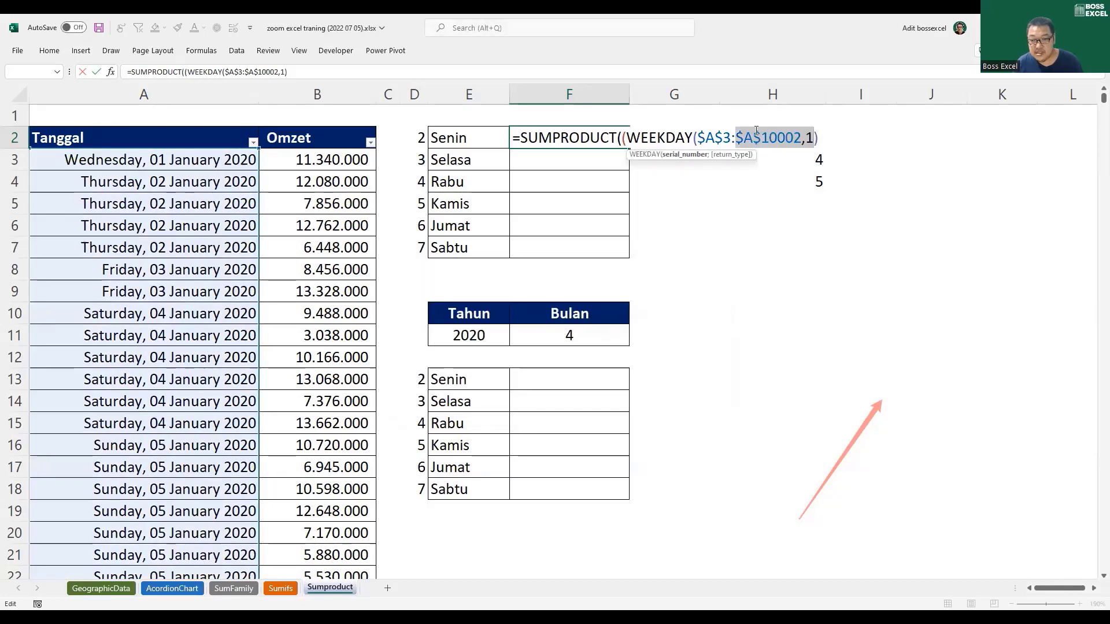
left_click(806, 138)
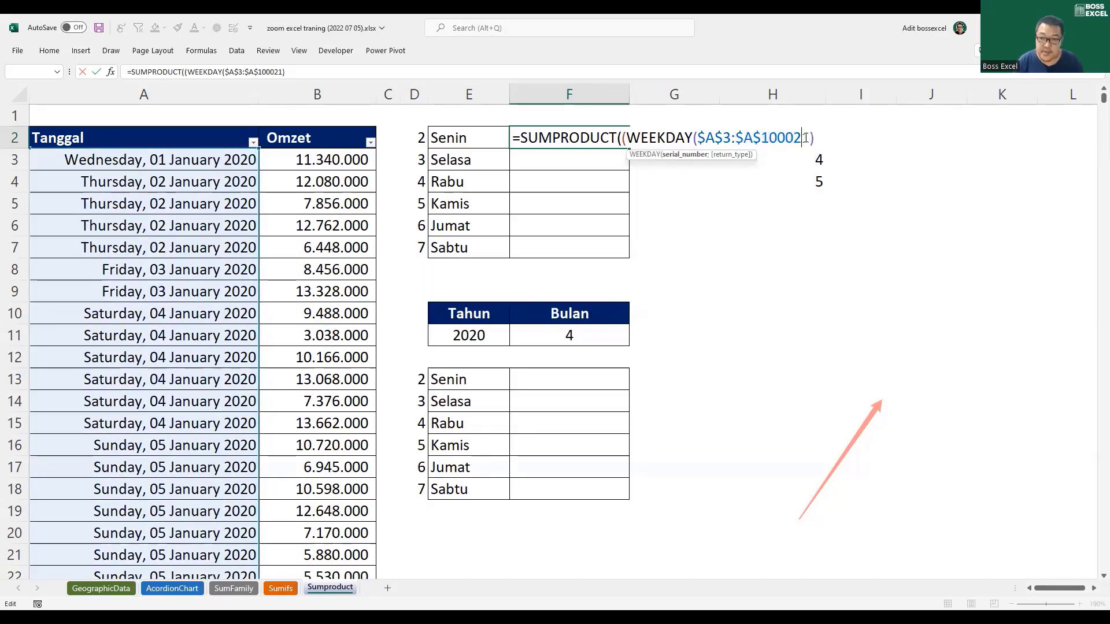
type(";1")
left_click_drag(625, 137, 832, 136)
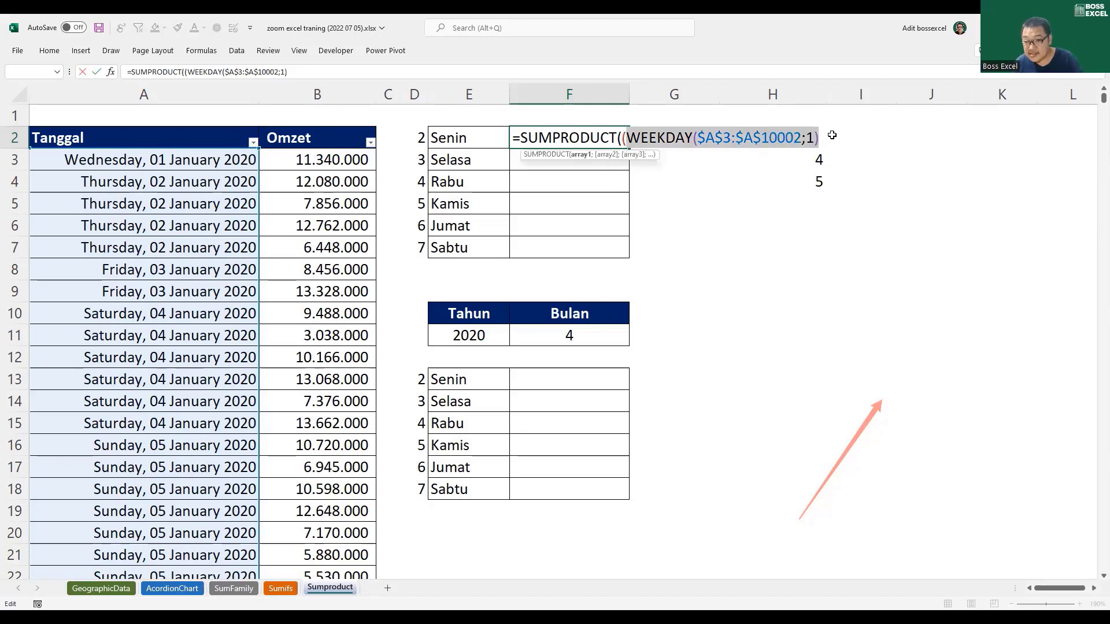
Step: Preview the WEEKDAY array with F9, undo, then append =D2 to the comparison
key("F9")
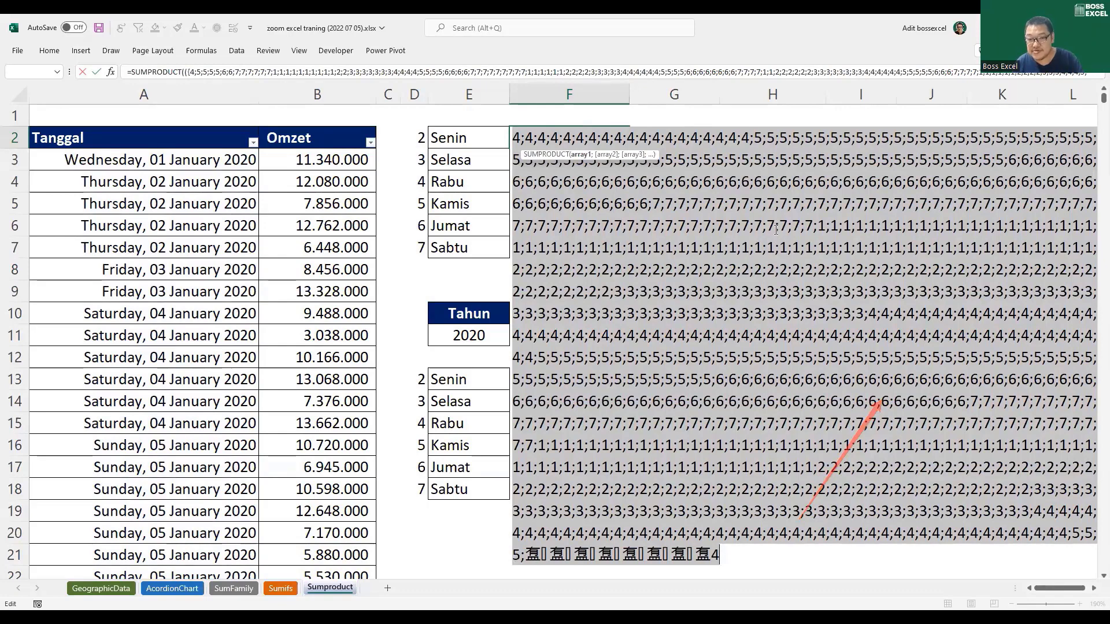
key("ctrl+z")
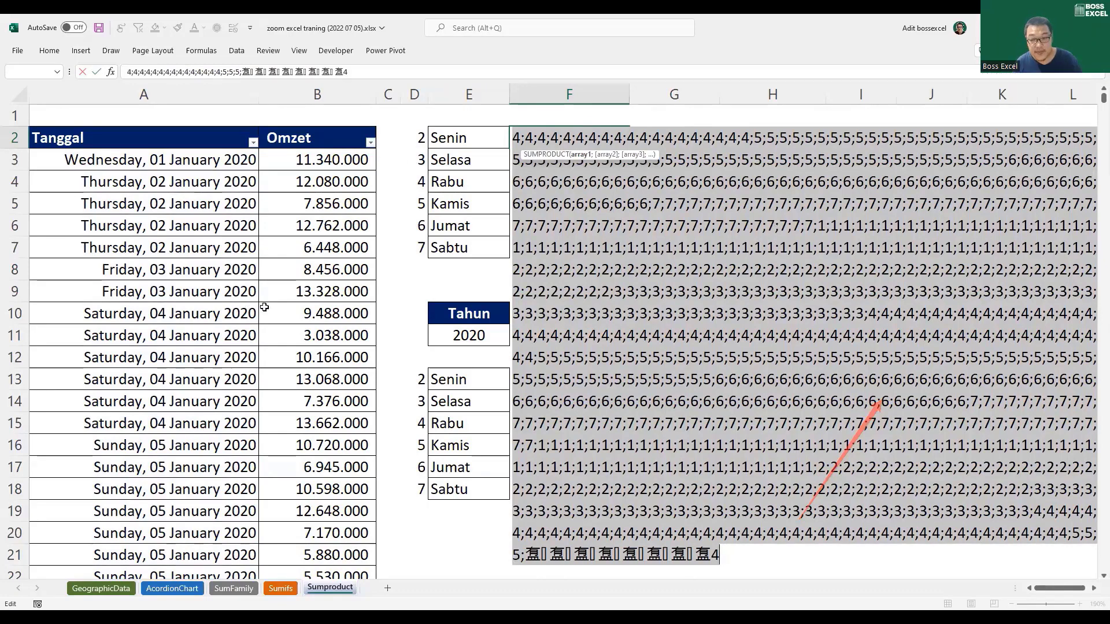
left_click(822, 132)
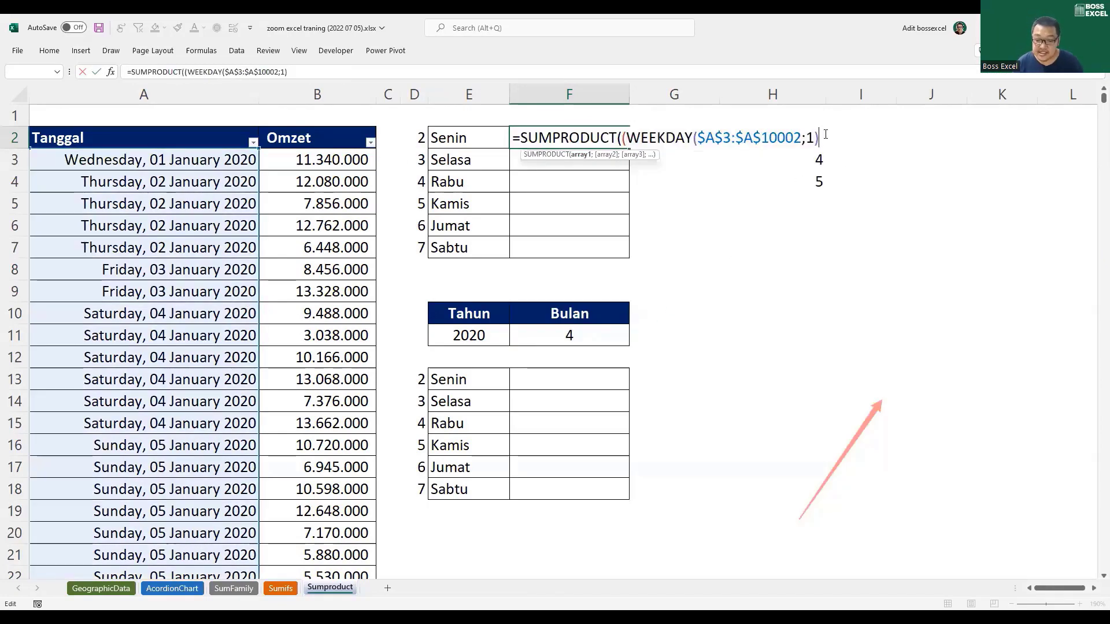
type("=")
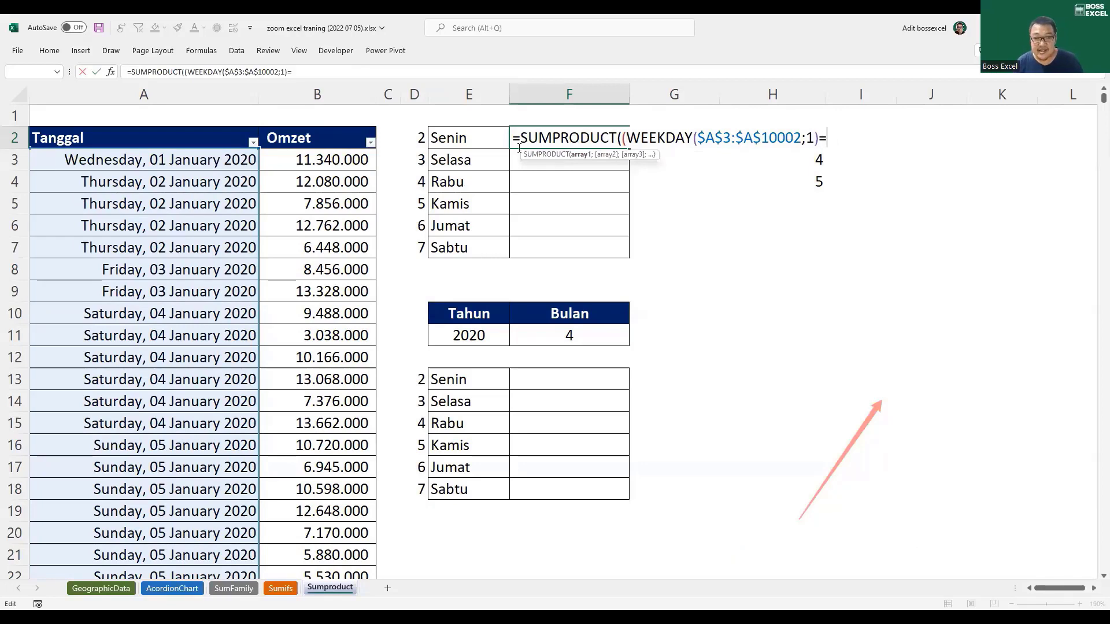
left_click(418, 136)
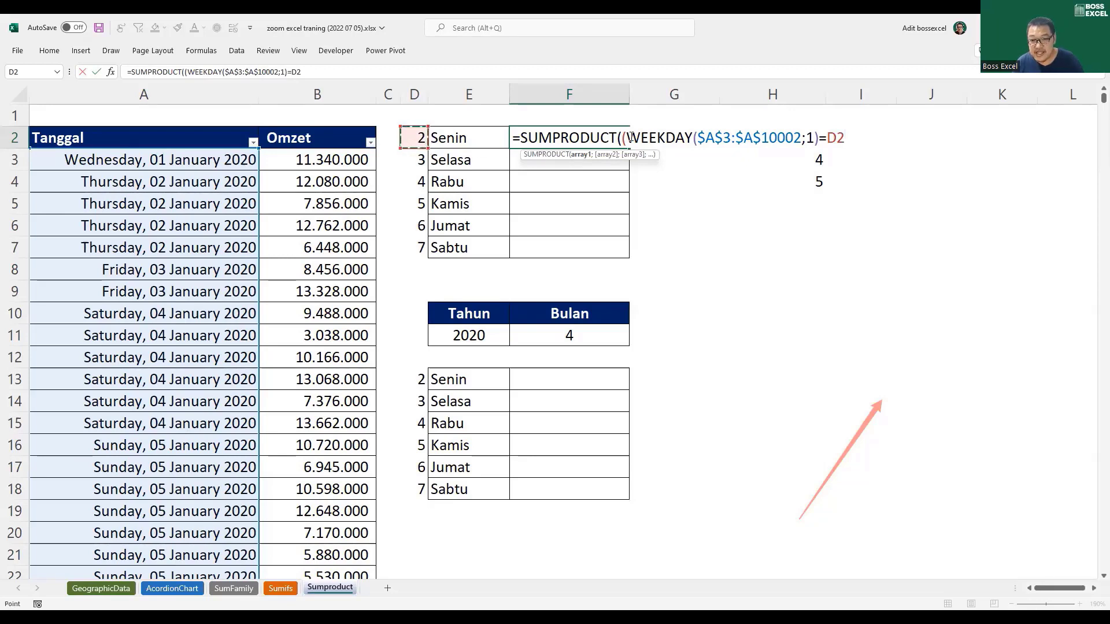
left_click_drag(629, 137, 678, 184)
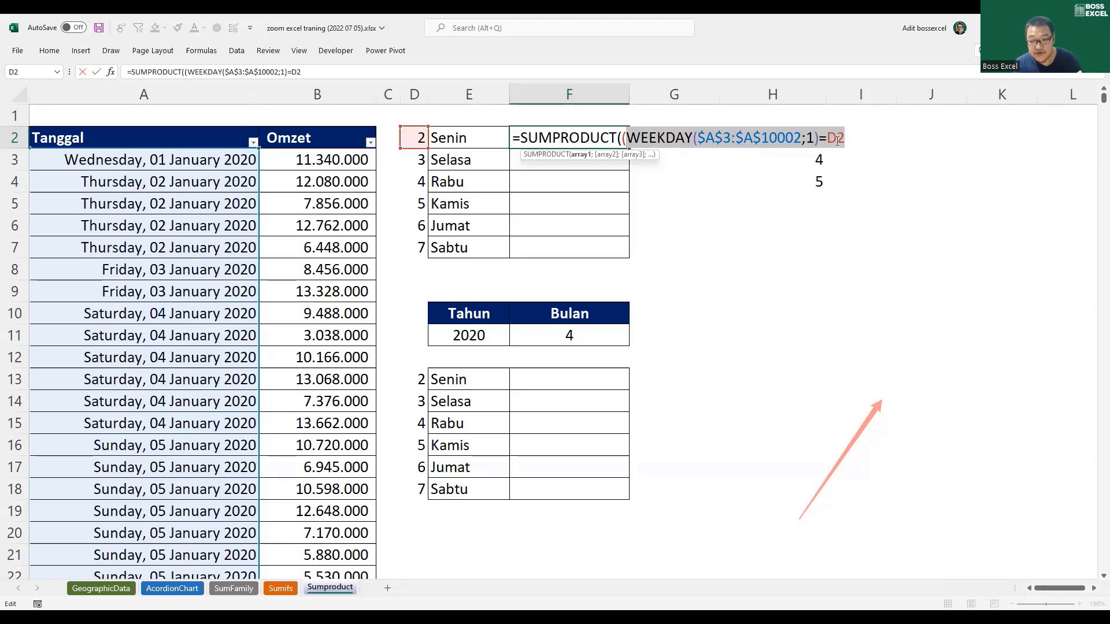
Step: Evaluate WEEKDAY($A$3:$A$10002;1)=D2 with F9 to review its TRUE/FALSE values, then undo
key("F9")
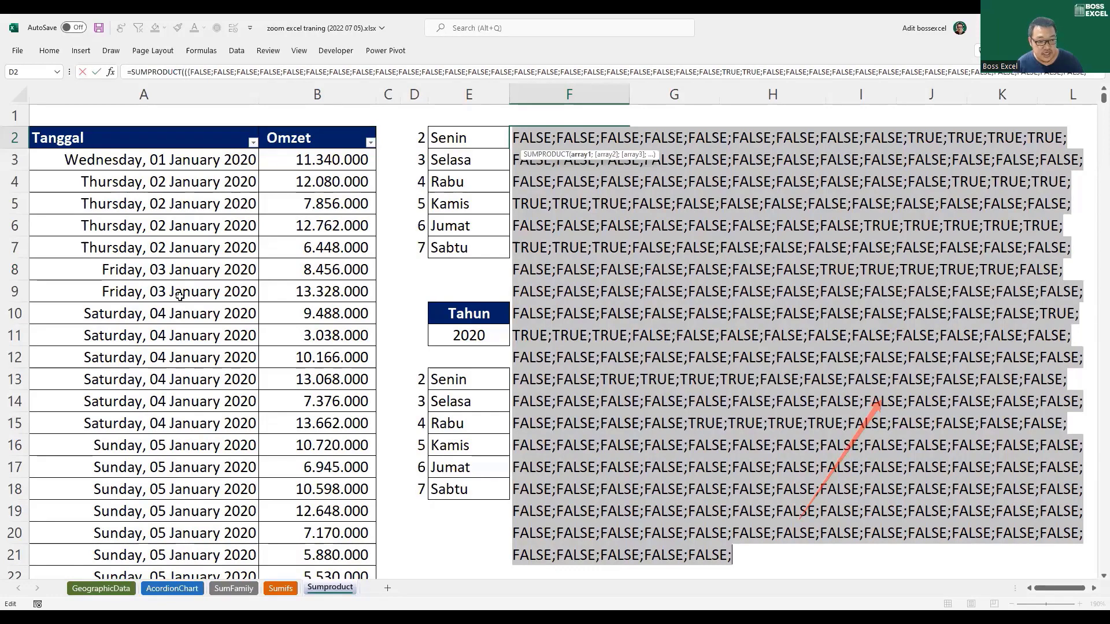
scroll(179, 296, "down", 2)
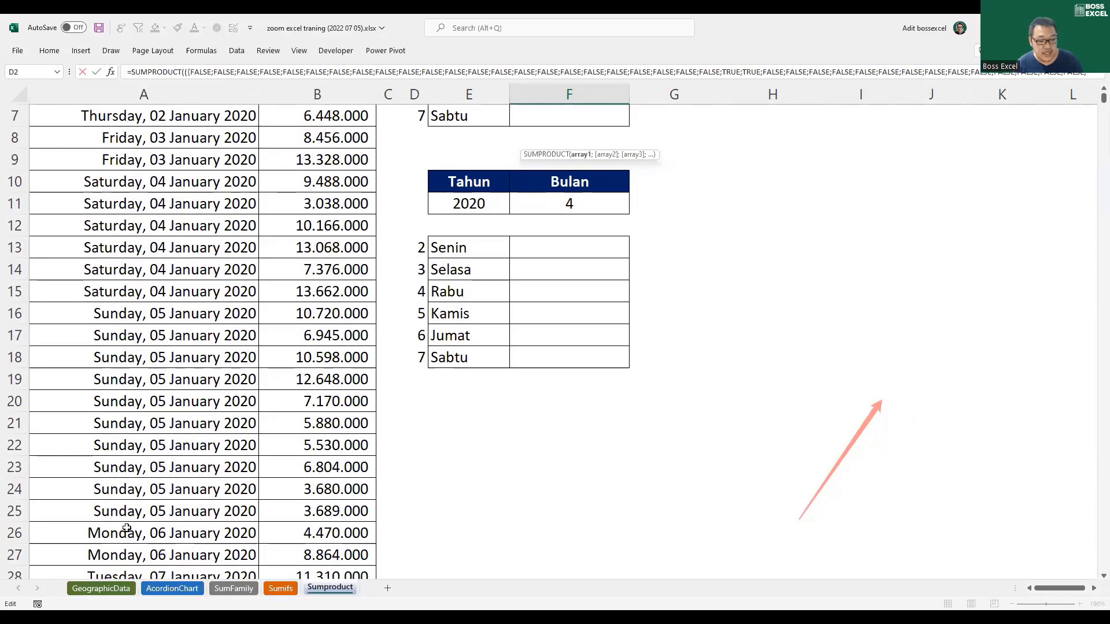
scroll(177, 457, "up", 2)
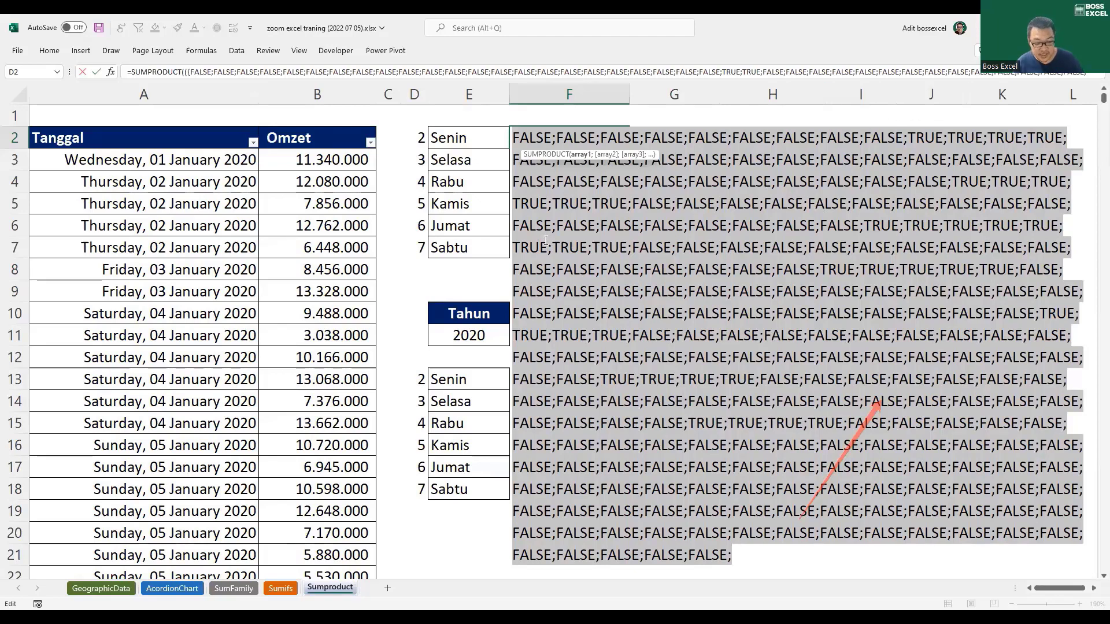
key("ctrl+z")
left_click(846, 138)
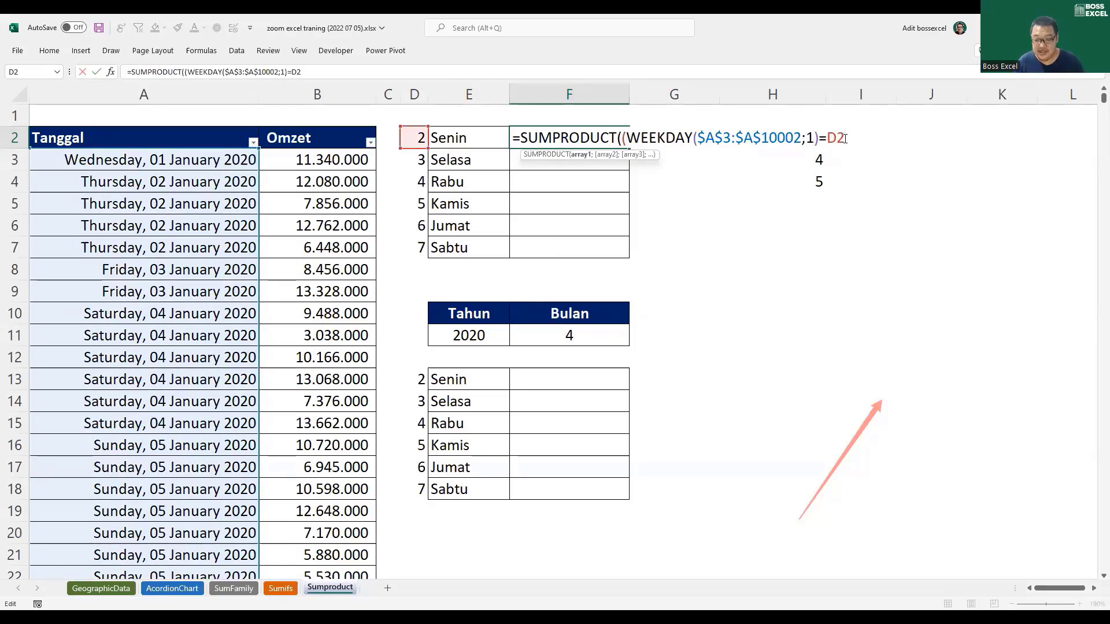
Step: Multiply the comparison by $B$3:$B$10002 and close SUMPRODUCT, giving Senin 11.387.155.000
type(")*")
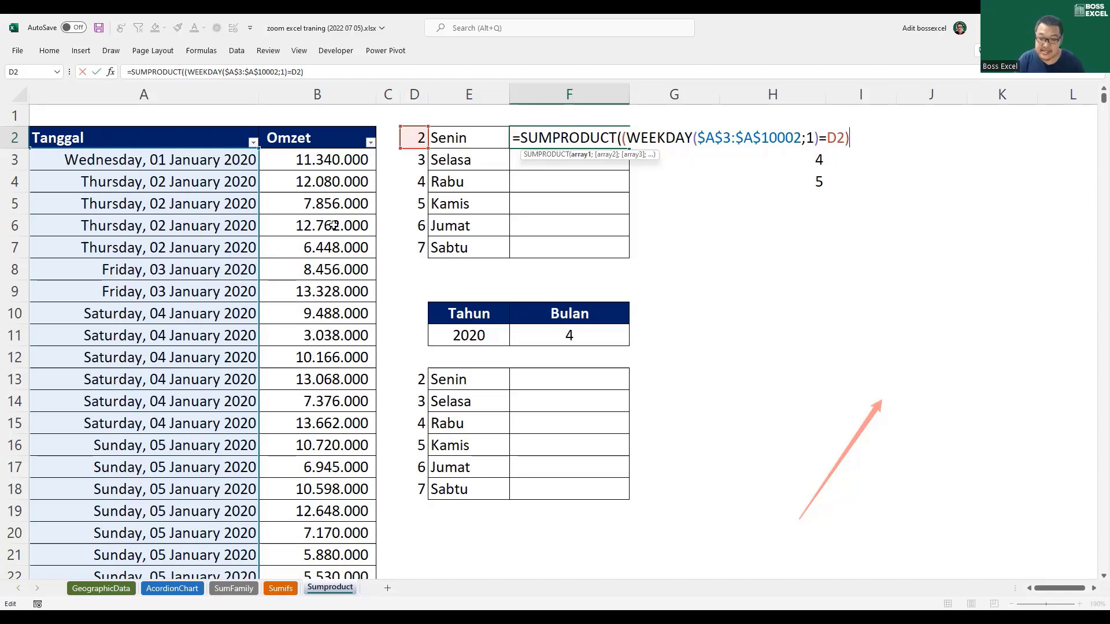
left_click(350, 156)
key("ctrl+shift+Down")
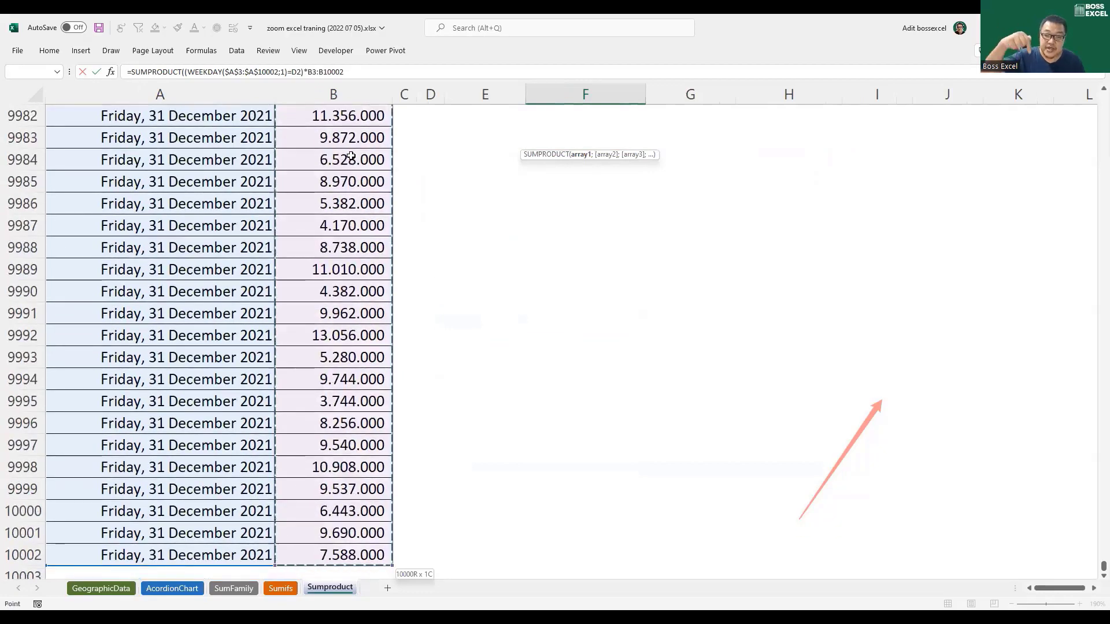
key("ctrl+BackSpace")
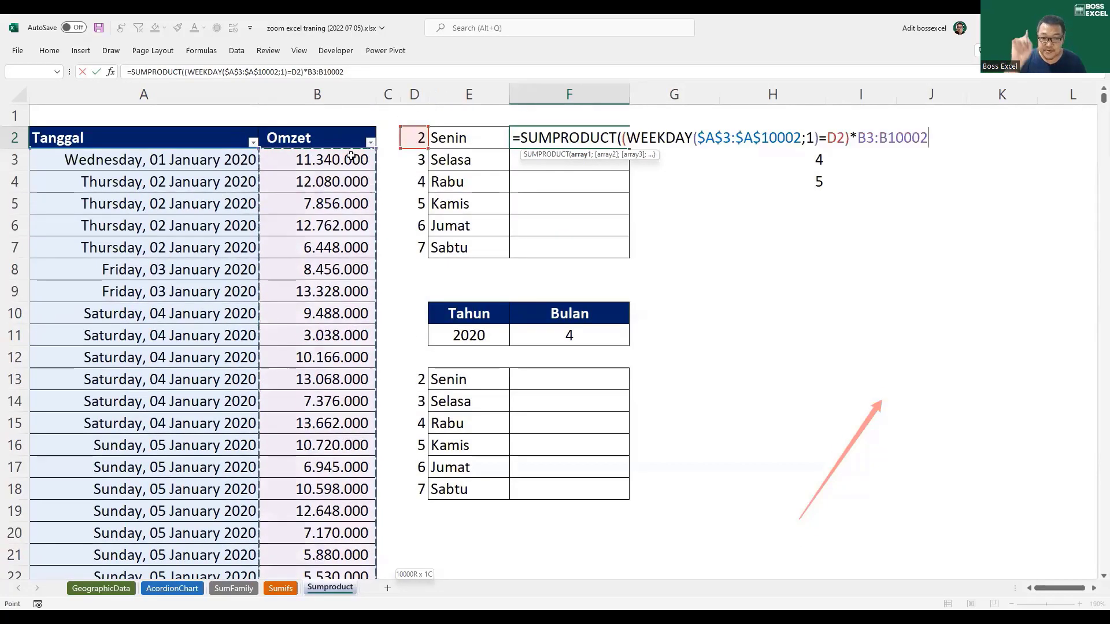
key("F4")
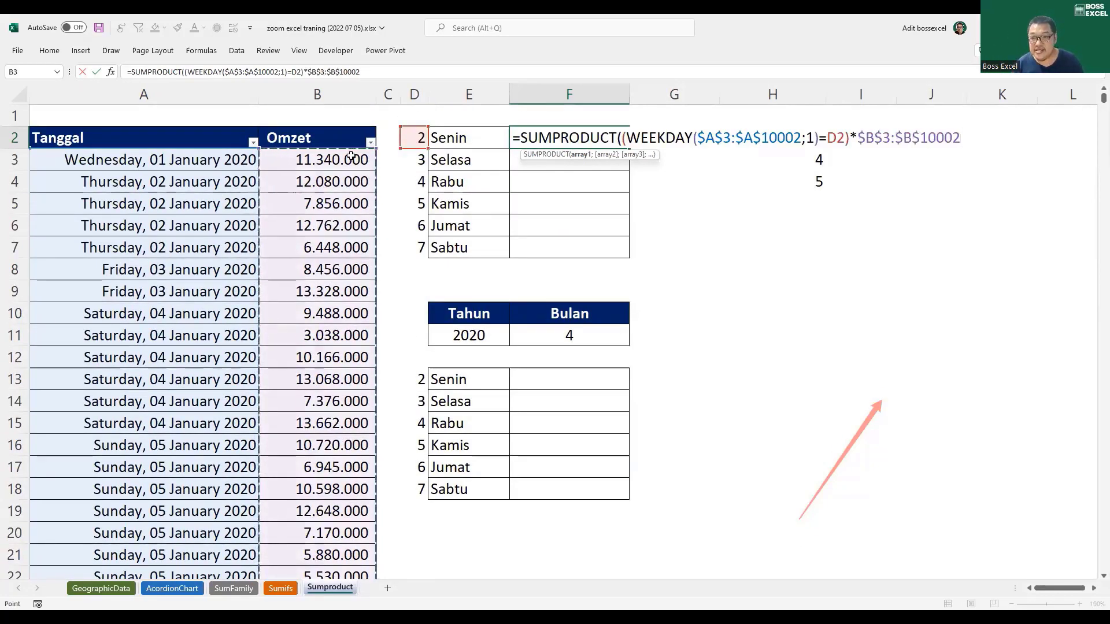
type(")")
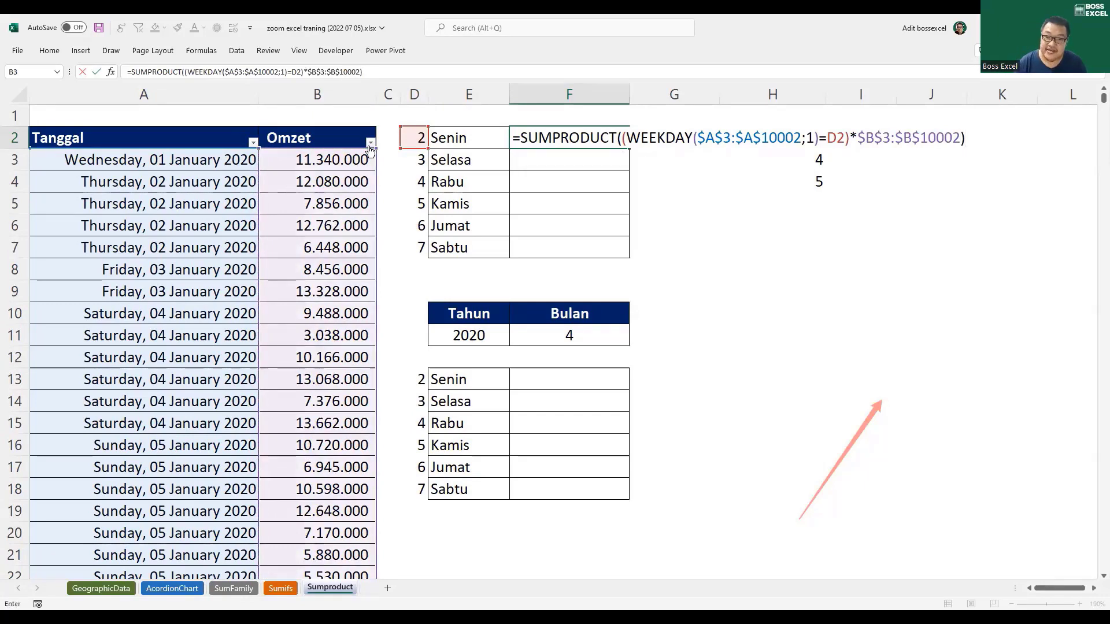
key("Return")
left_click(606, 138)
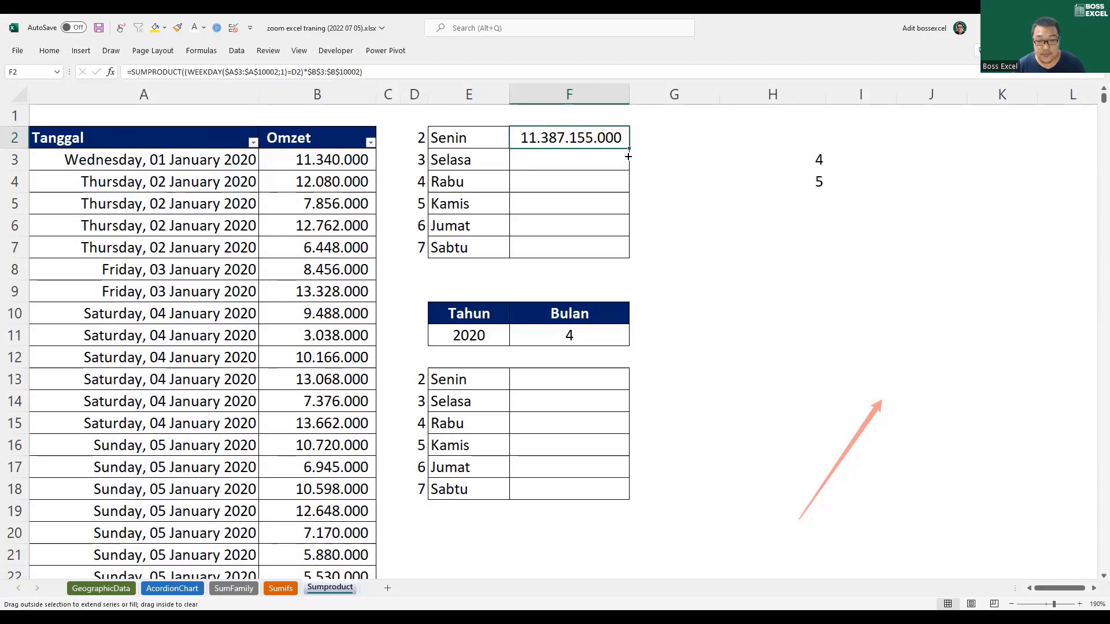
Step: Fill the F2 formula down through F7 for Selasa to Sabtu totals, checking the copied references
left_click_drag(628, 150, 628, 168)
left_click(605, 159)
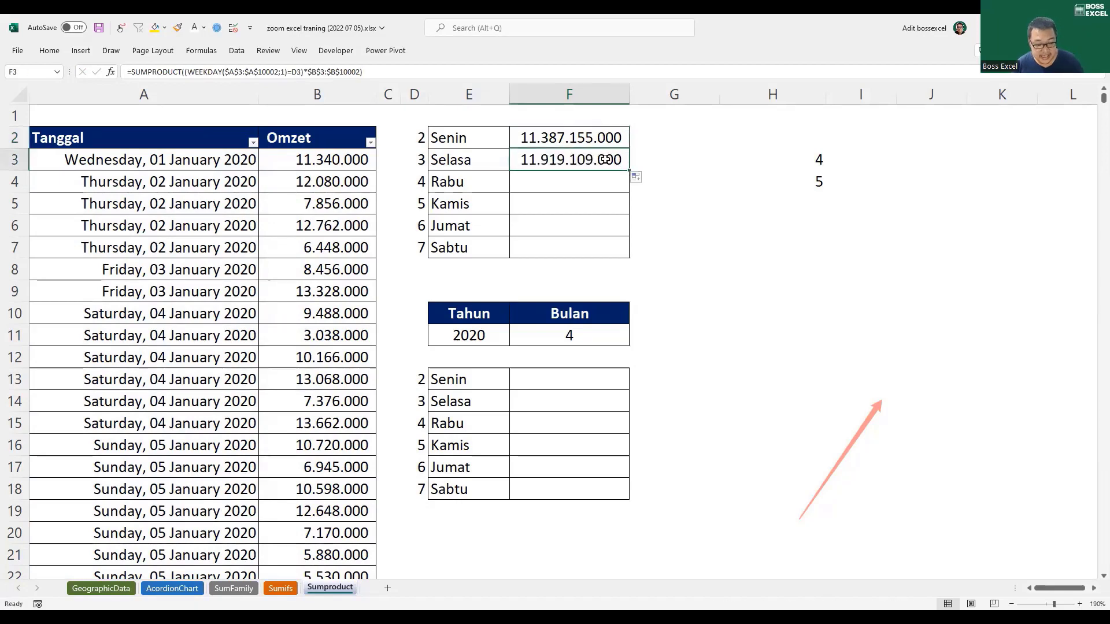
double_click(606, 159)
key("Escape")
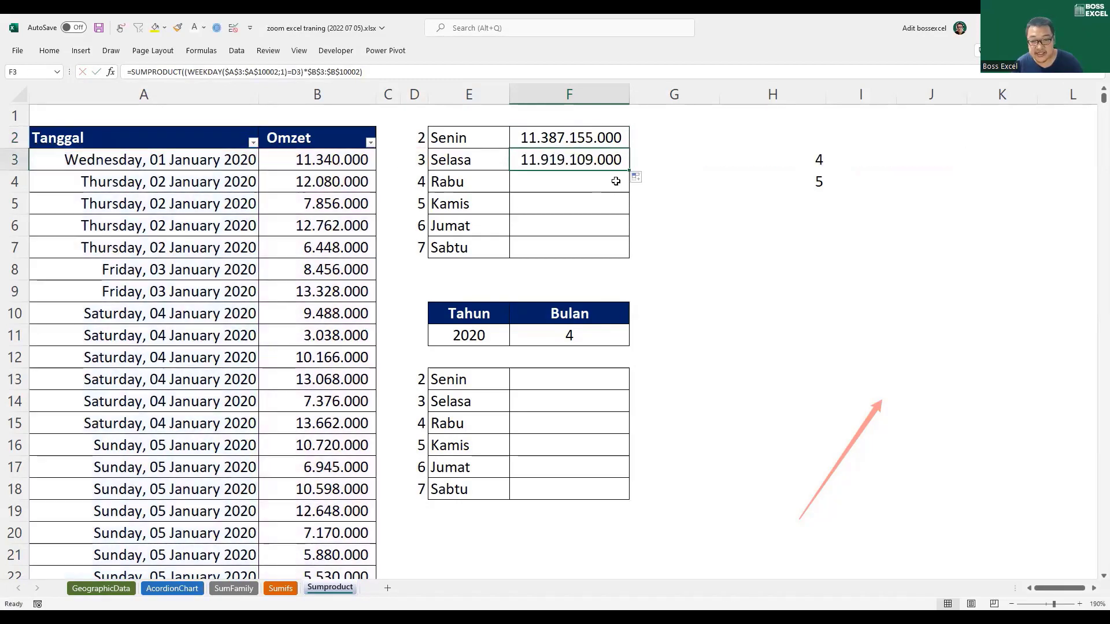
left_click_drag(629, 170, 630, 252)
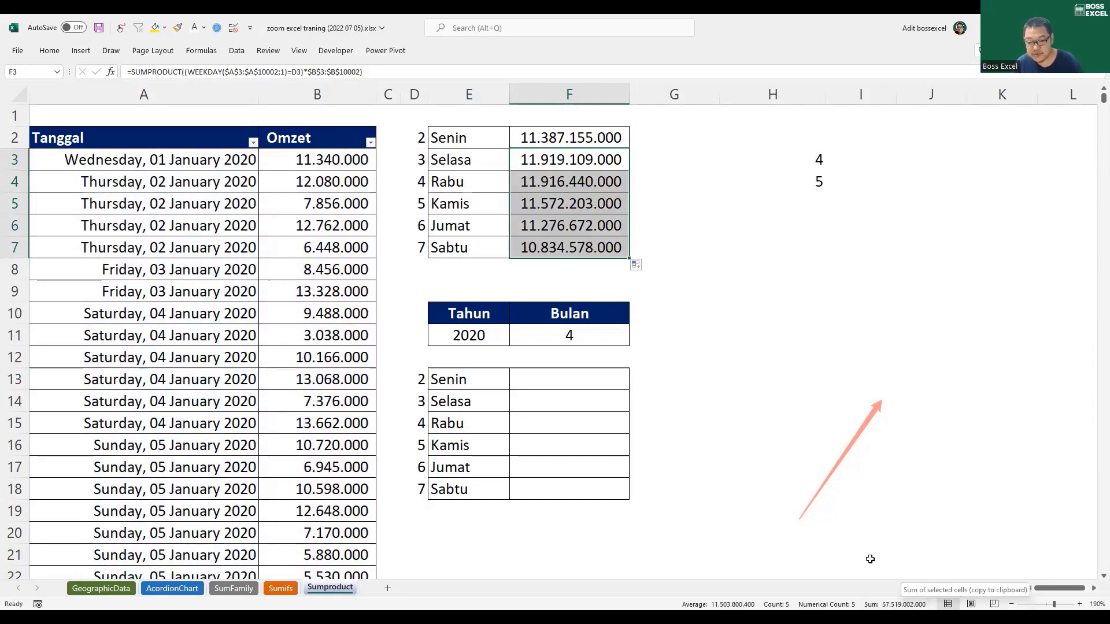
left_click(321, 96)
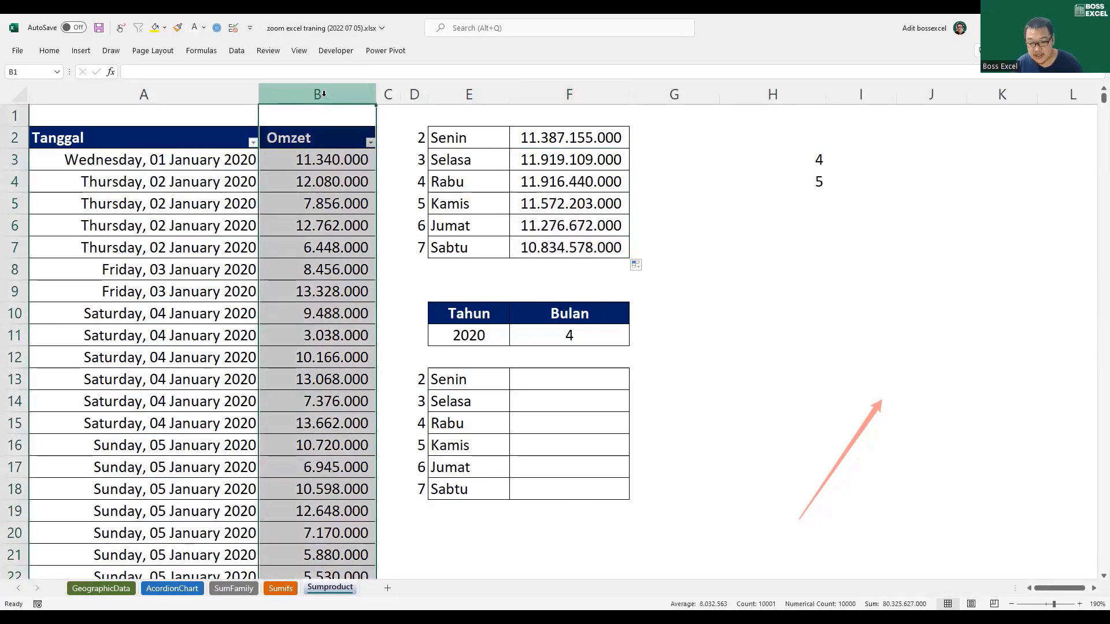
left_click(583, 204)
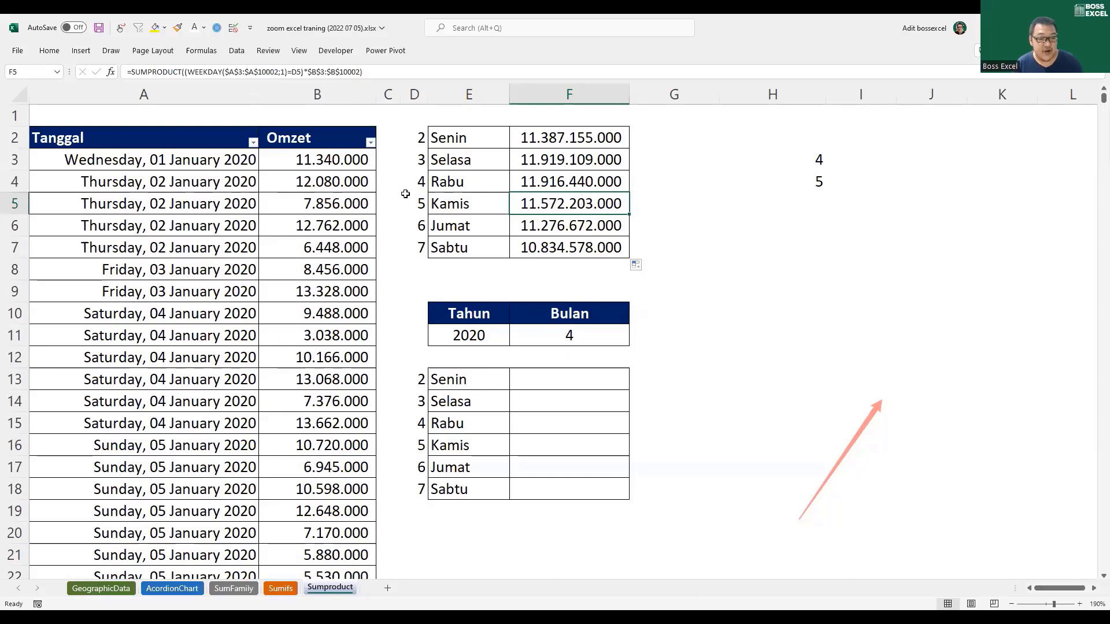
Step: Insert a new column before Omzet and enter =WEEKDAY(A3) in B3
right_click(301, 94)
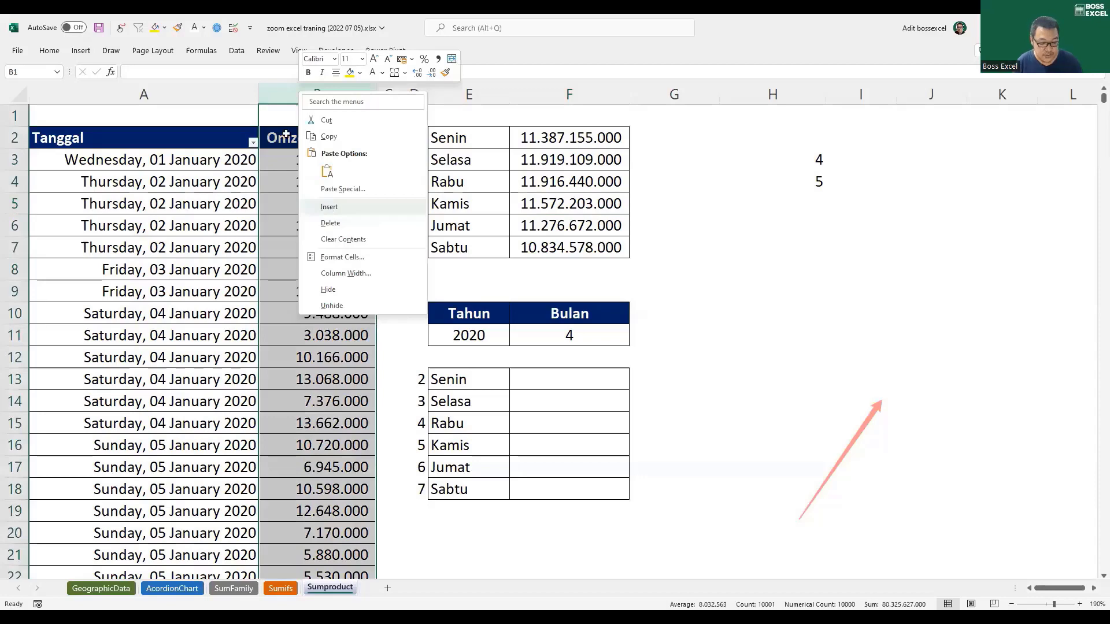
key("Return")
key("Down")
key("Down")
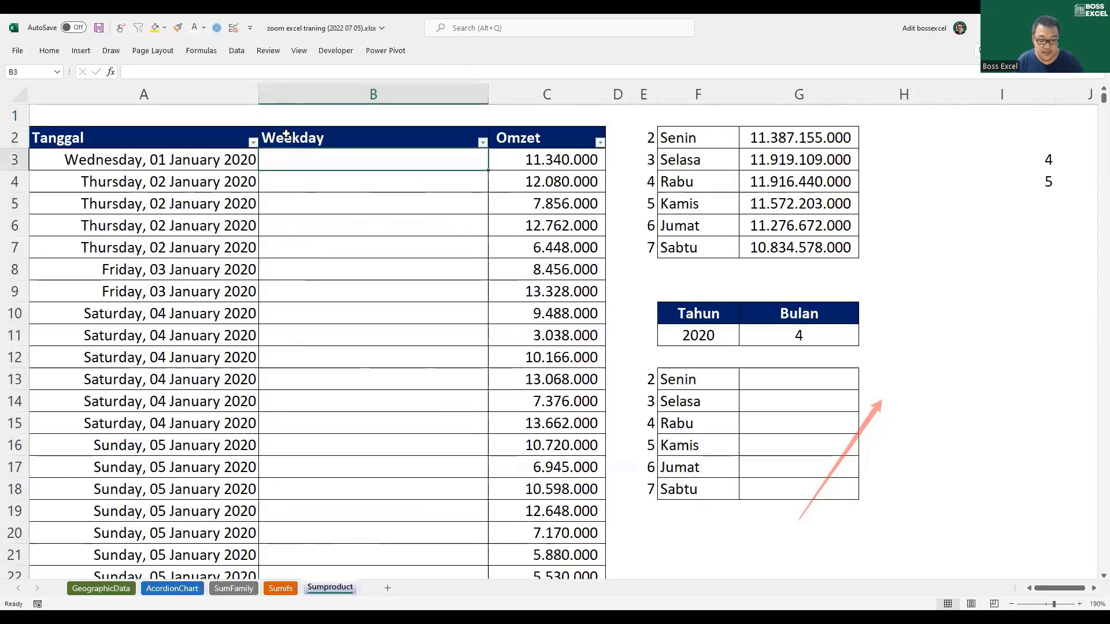
type("=weee")
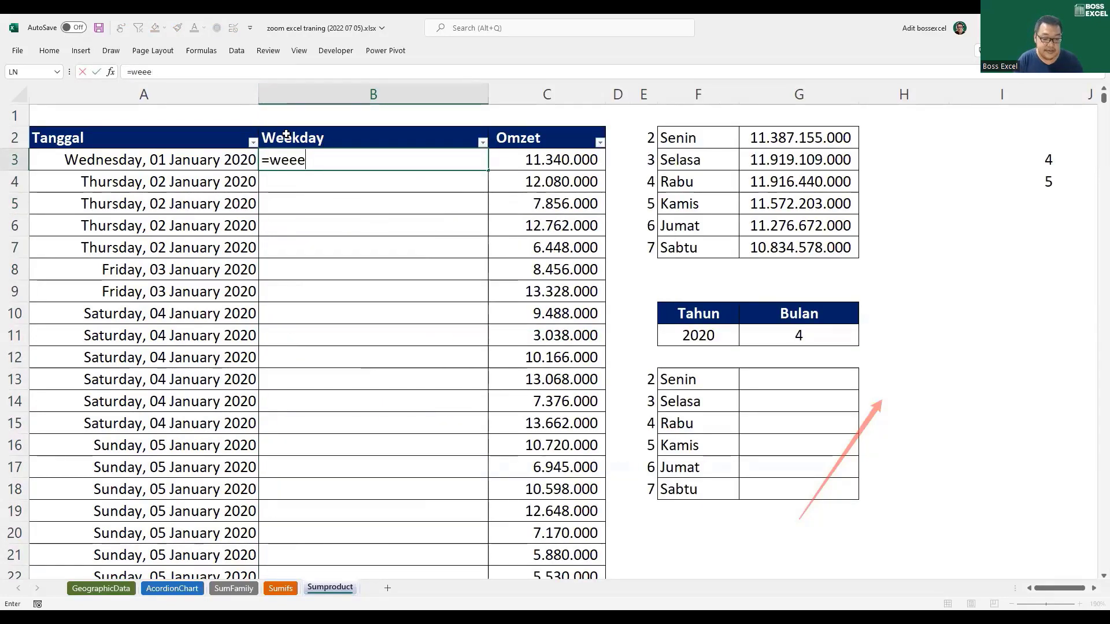
key("BackSpace")
key("Tab")
key("Left")
type(")")
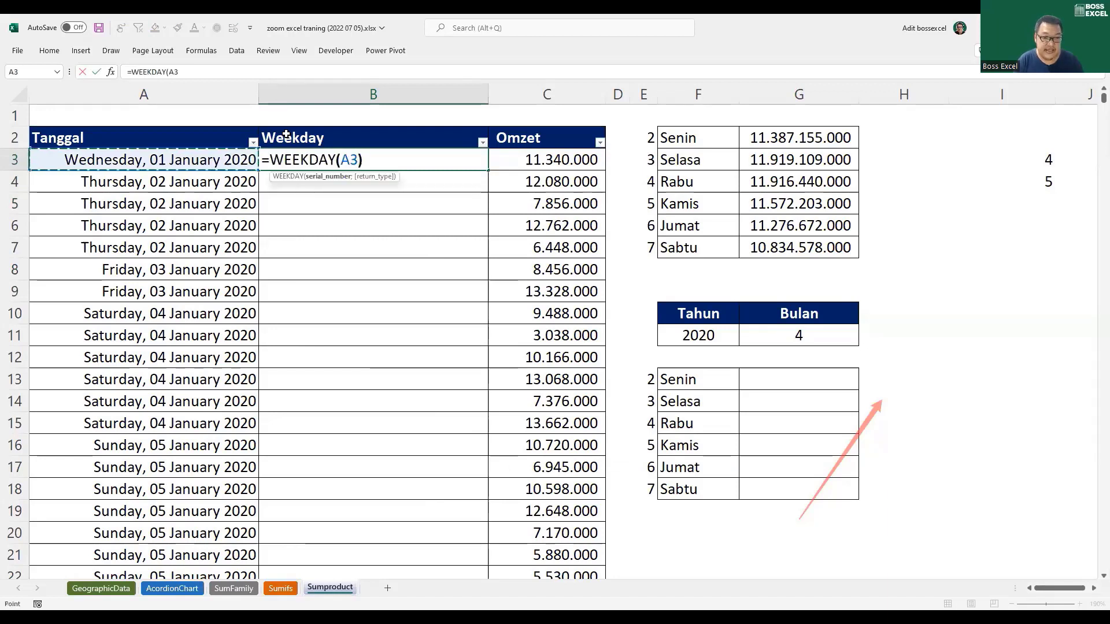
key("Return")
Step: Format B3 as a plain Number, autofit the column, and fill the formula down the table
left_click(456, 160)
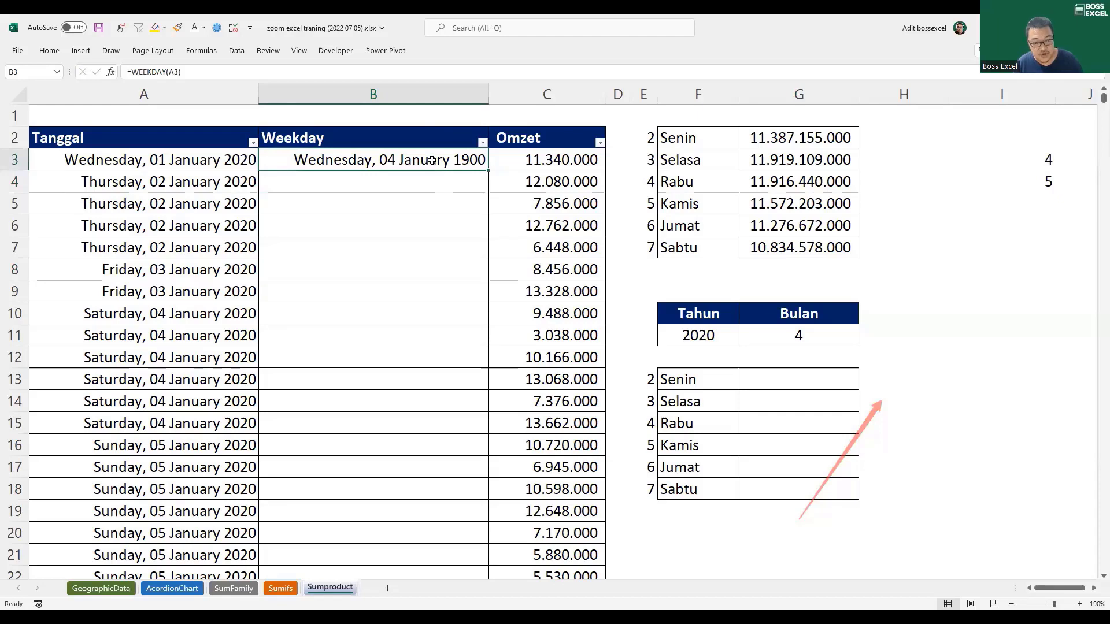
right_click(432, 160)
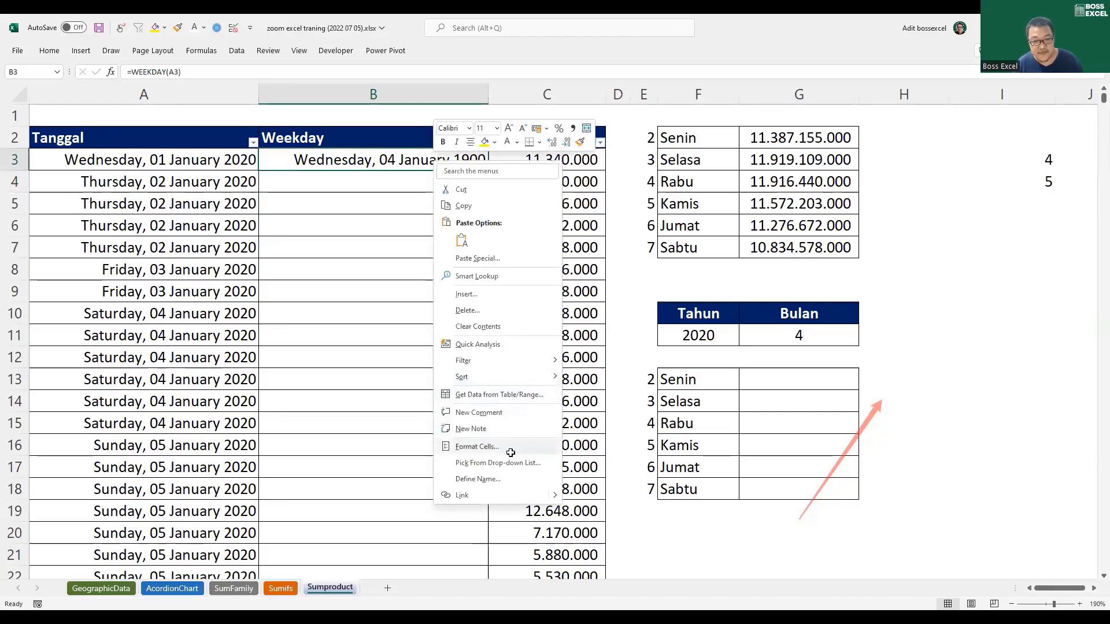
left_click(509, 447)
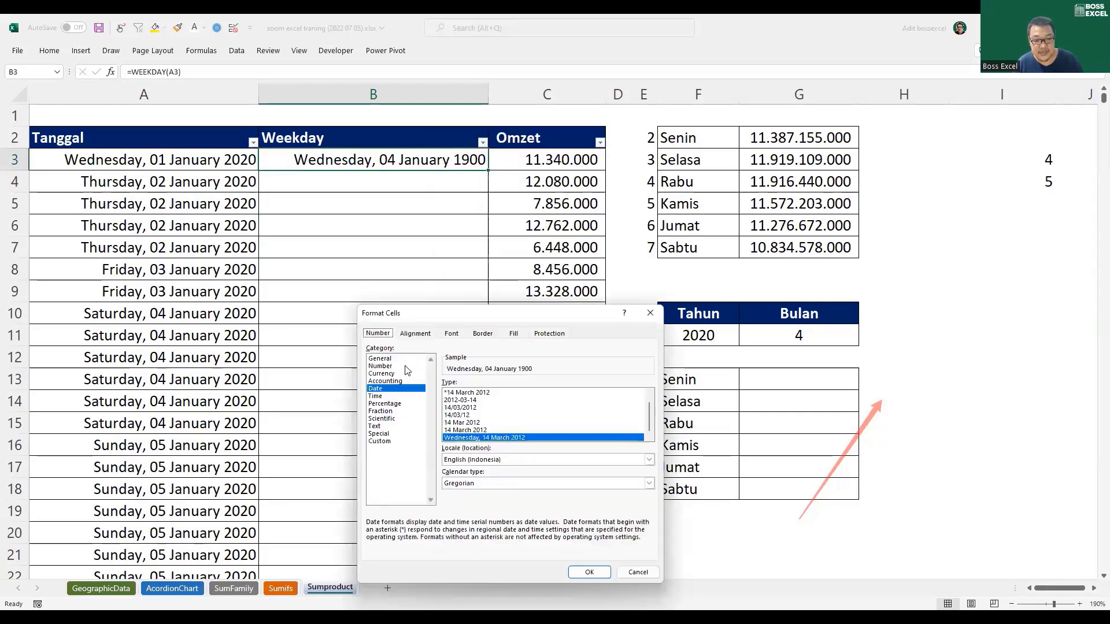
left_click(589, 572)
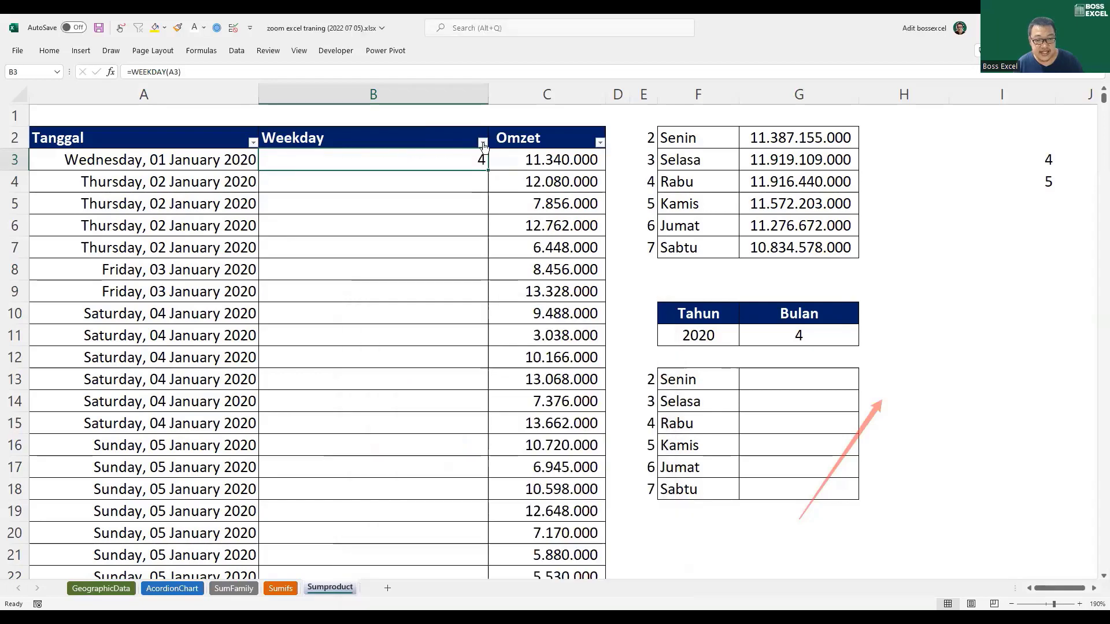
double_click(489, 96)
left_click_drag(349, 171, 352, 208)
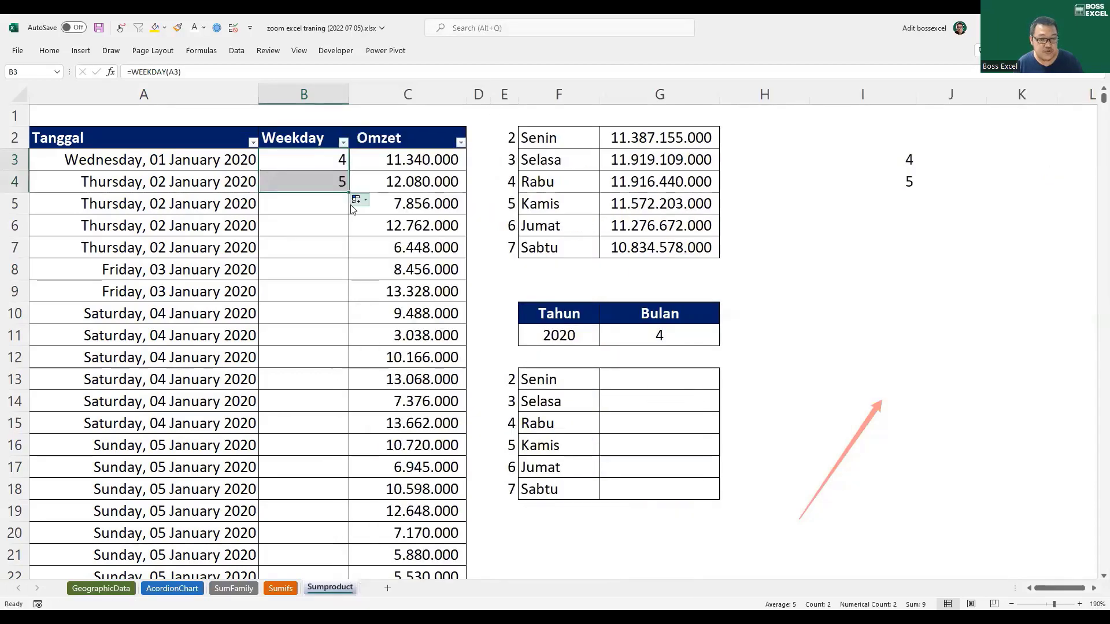
double_click(349, 193)
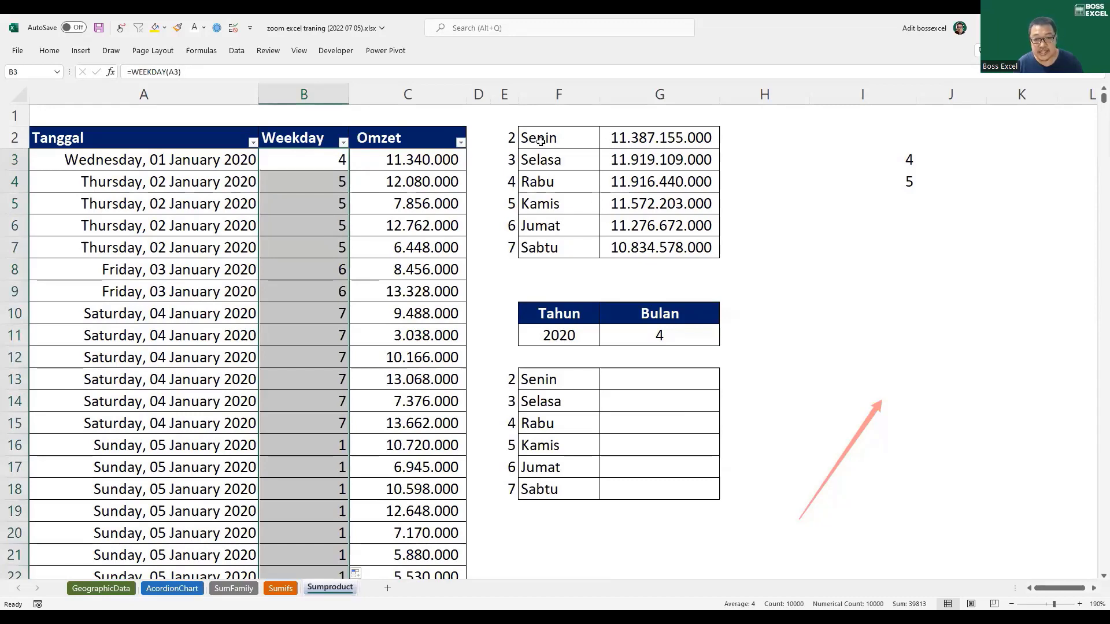
left_click_drag(511, 138, 637, 140)
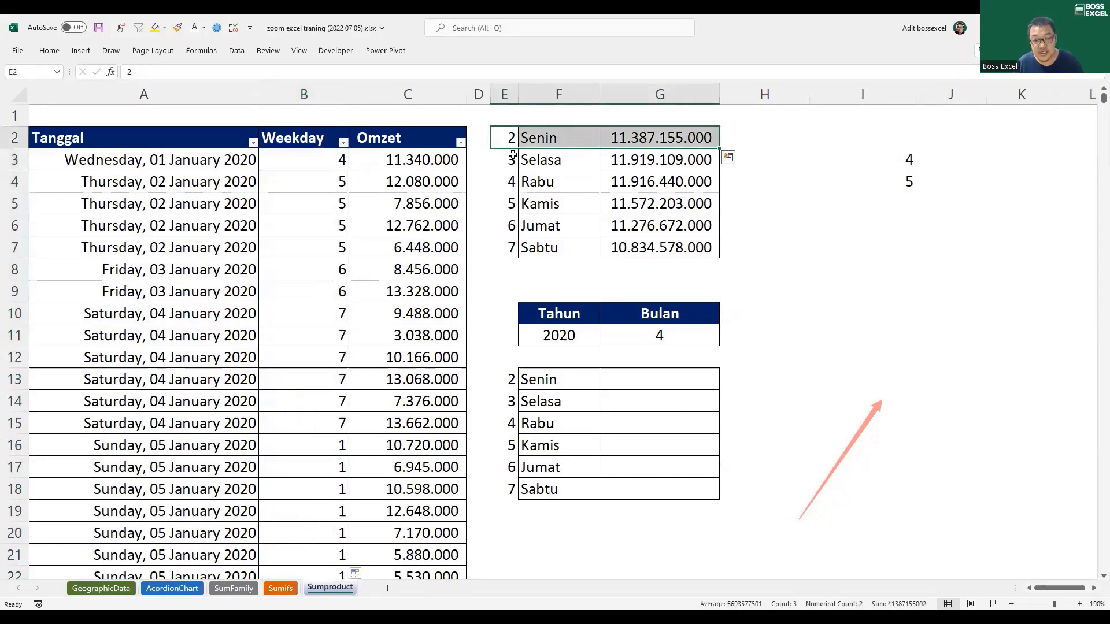
Step: Filter the Weekday column to show only weekday 2
left_click(343, 142)
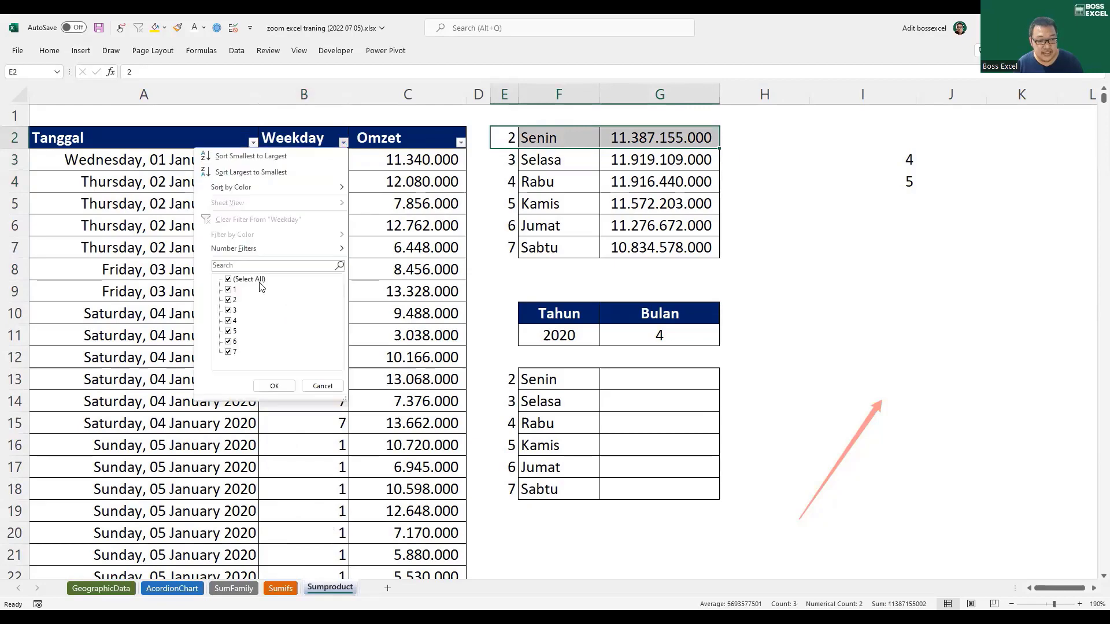
left_click(228, 279)
left_click(228, 300)
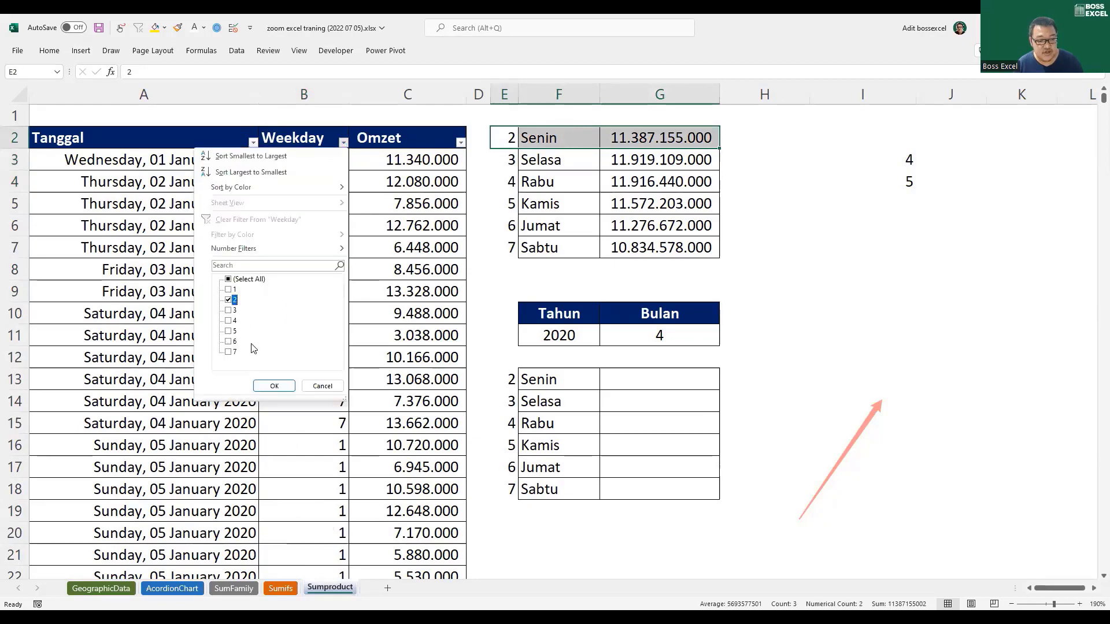
left_click(275, 386)
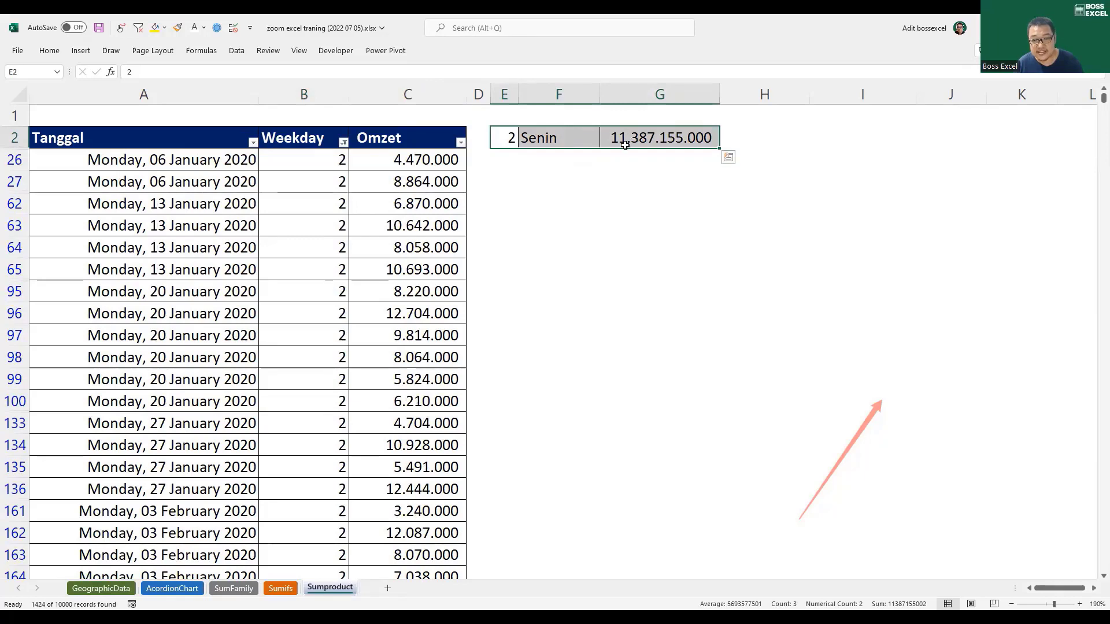
Step: Confirm the Omzet column sums to 11.387.155.000, then clear the Weekday filter
left_click(421, 102)
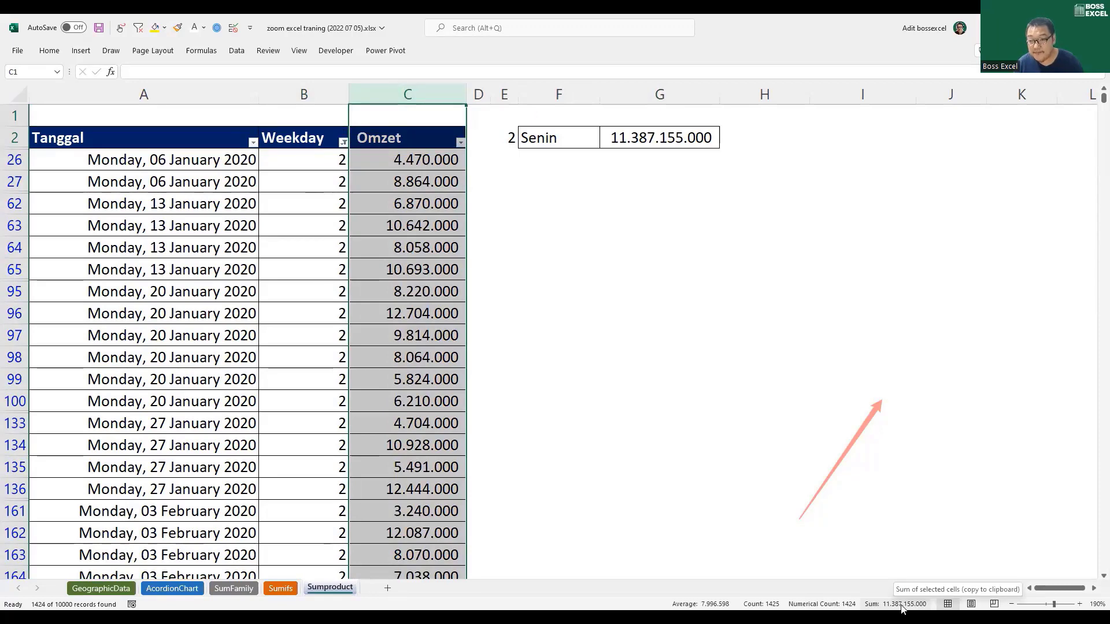
key("alt+a")
key("c")
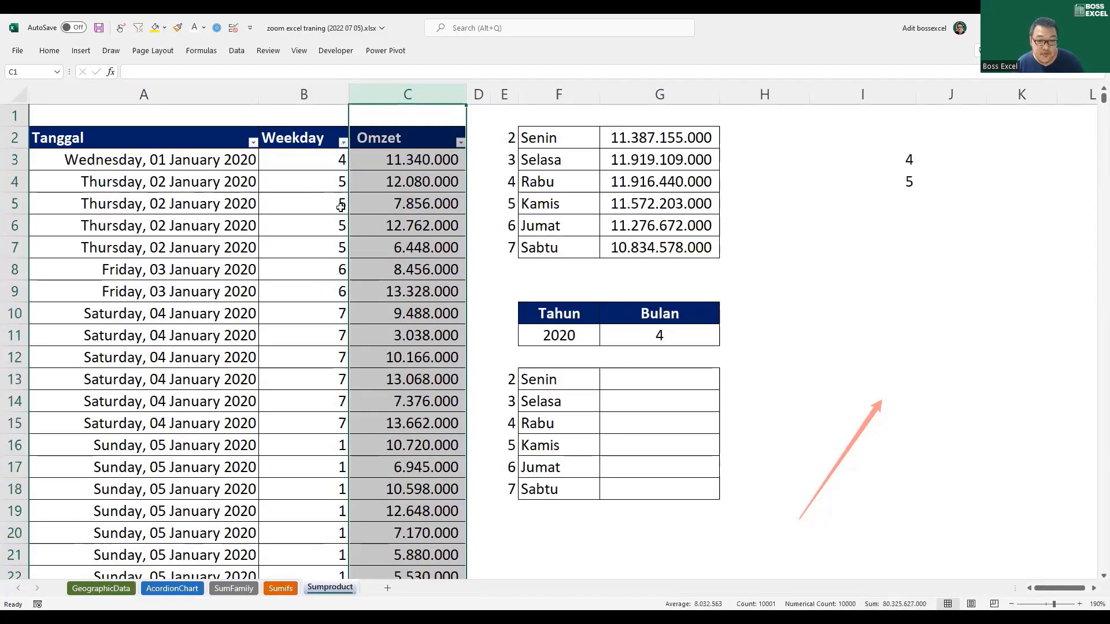
key("ctrl+z")
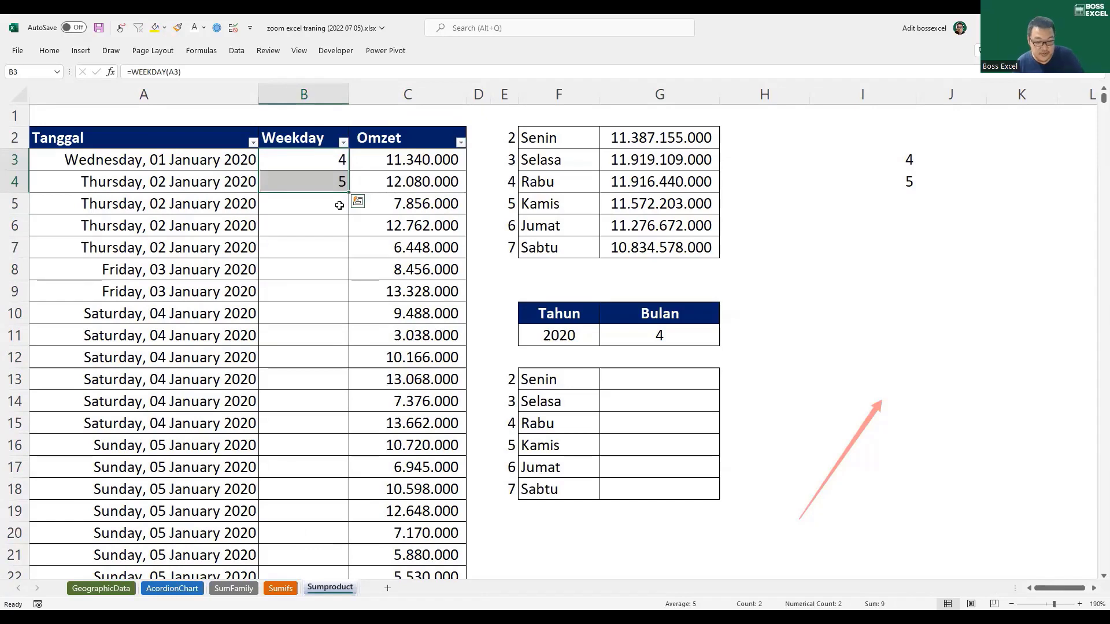
key("ctrl+y")
left_click(250, 203)
left_click(643, 139)
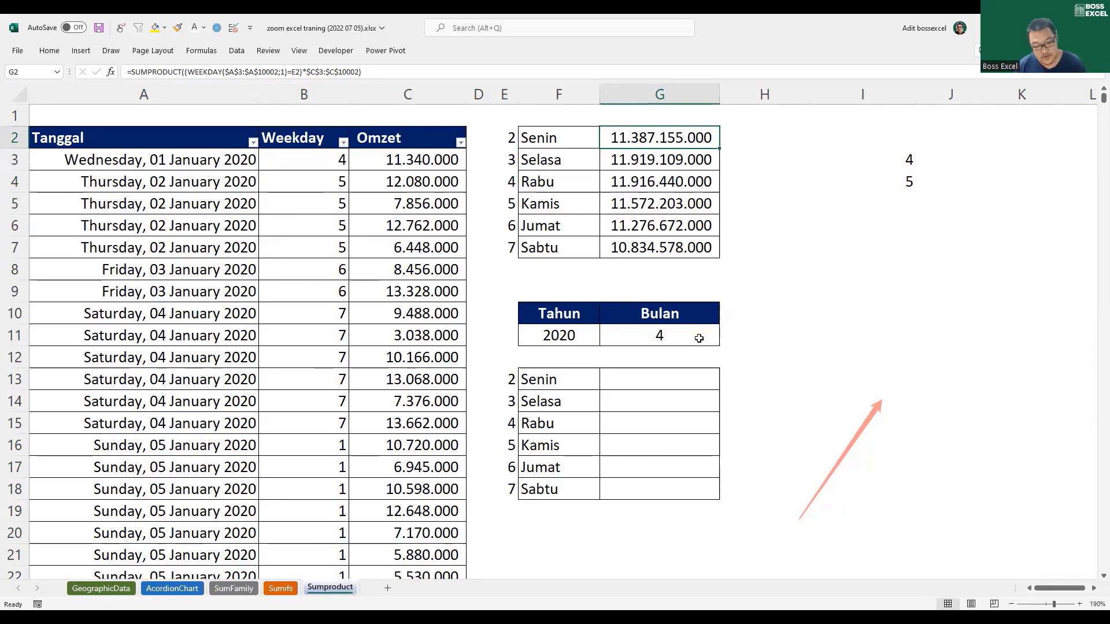
left_click_drag(574, 385, 572, 486)
left_click(583, 338)
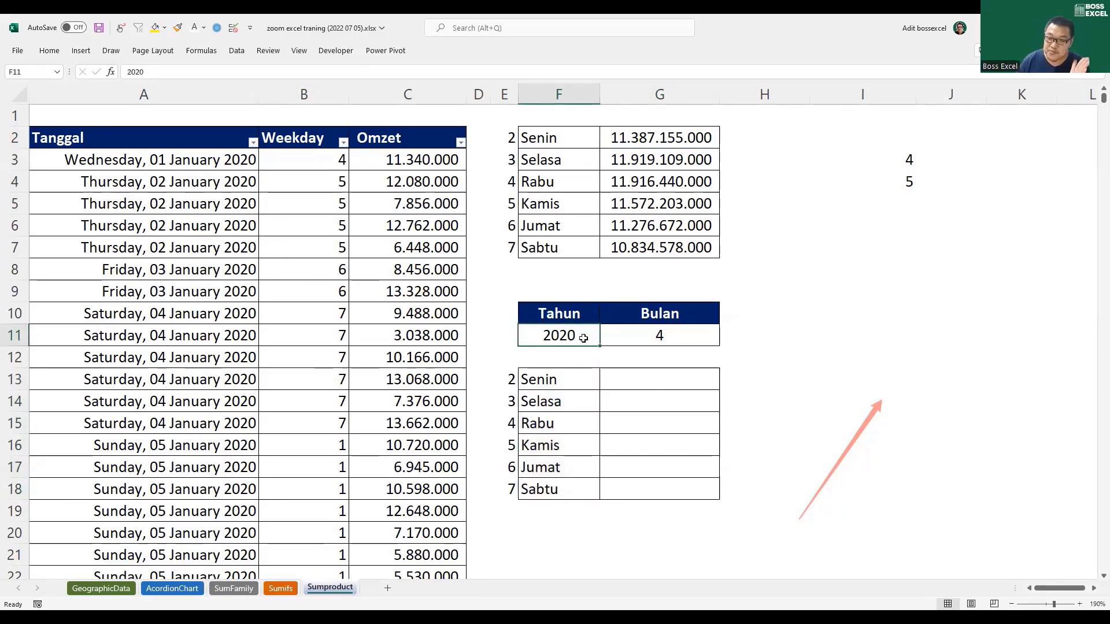
left_click(676, 333)
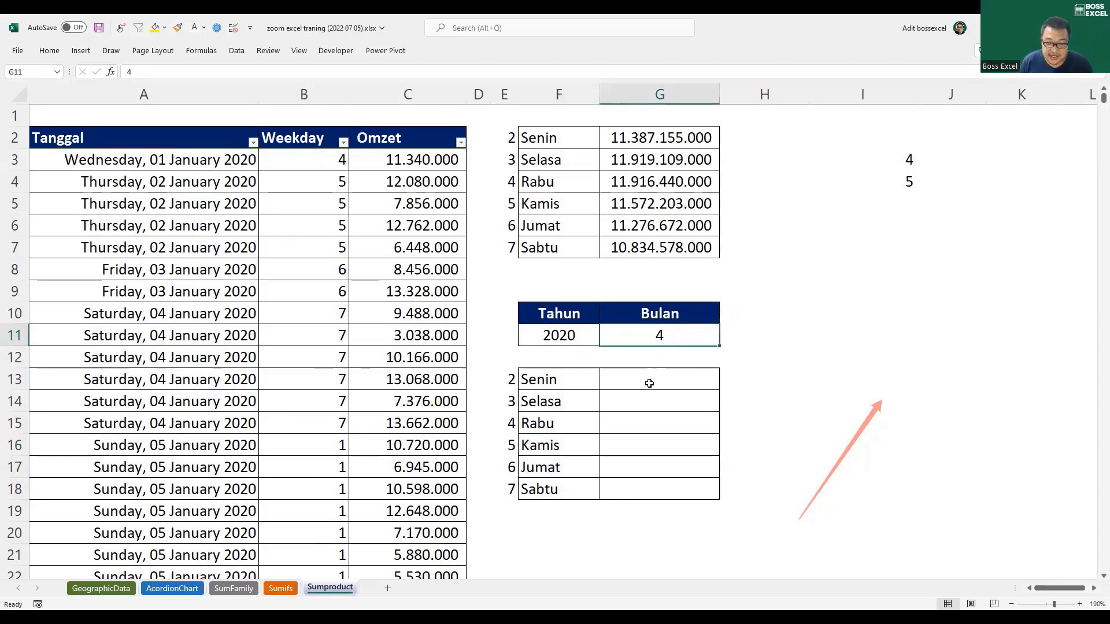
left_click_drag(647, 383, 664, 488)
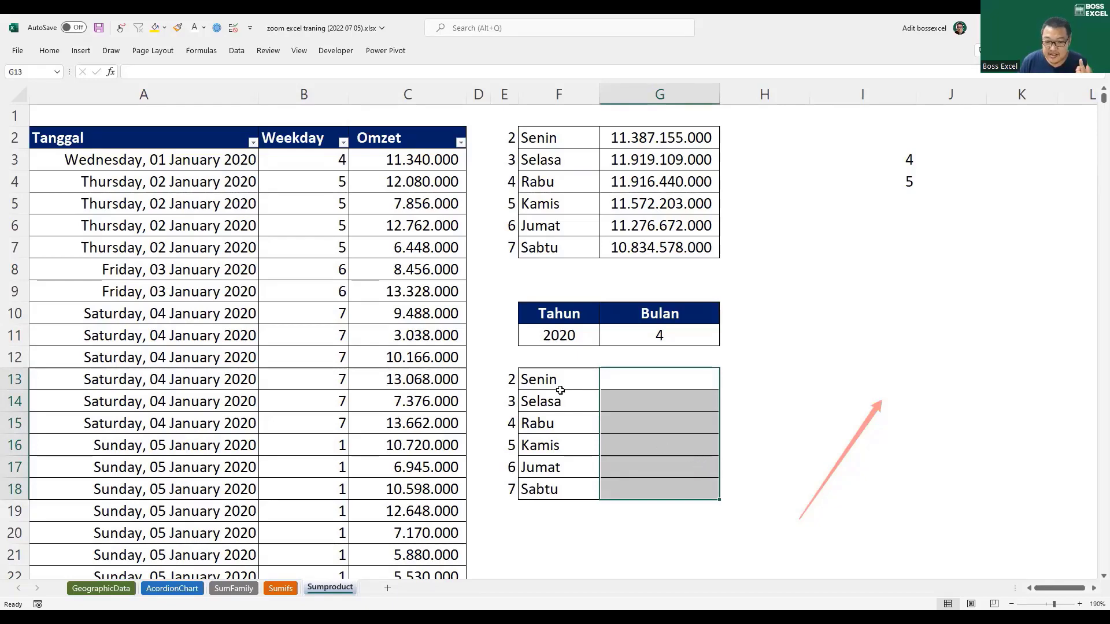
left_click_drag(559, 383, 625, 386)
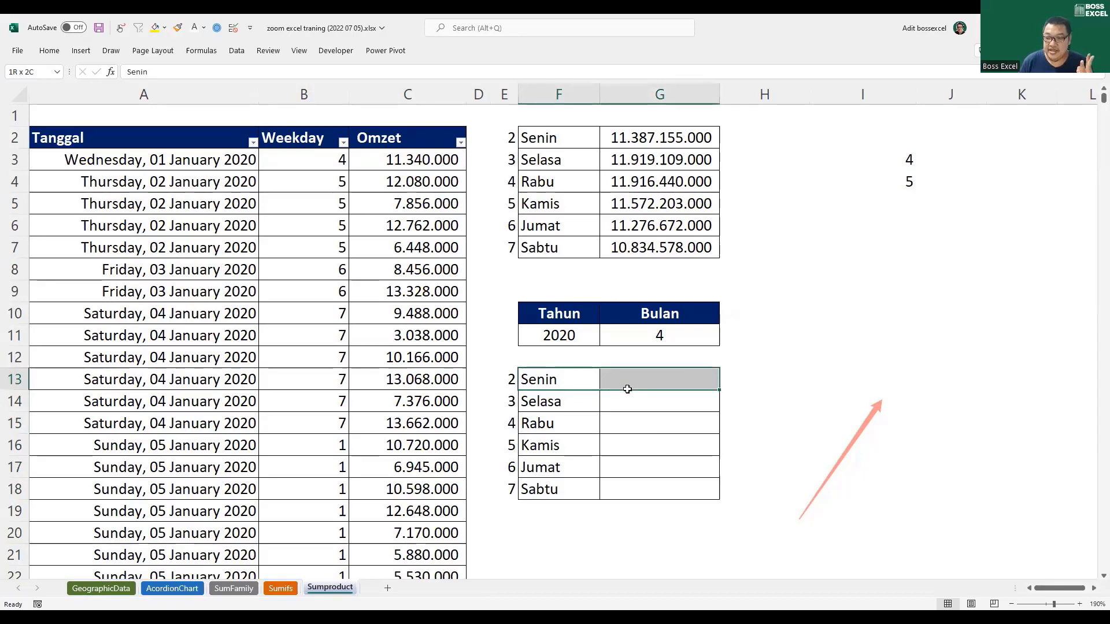
left_click(564, 334)
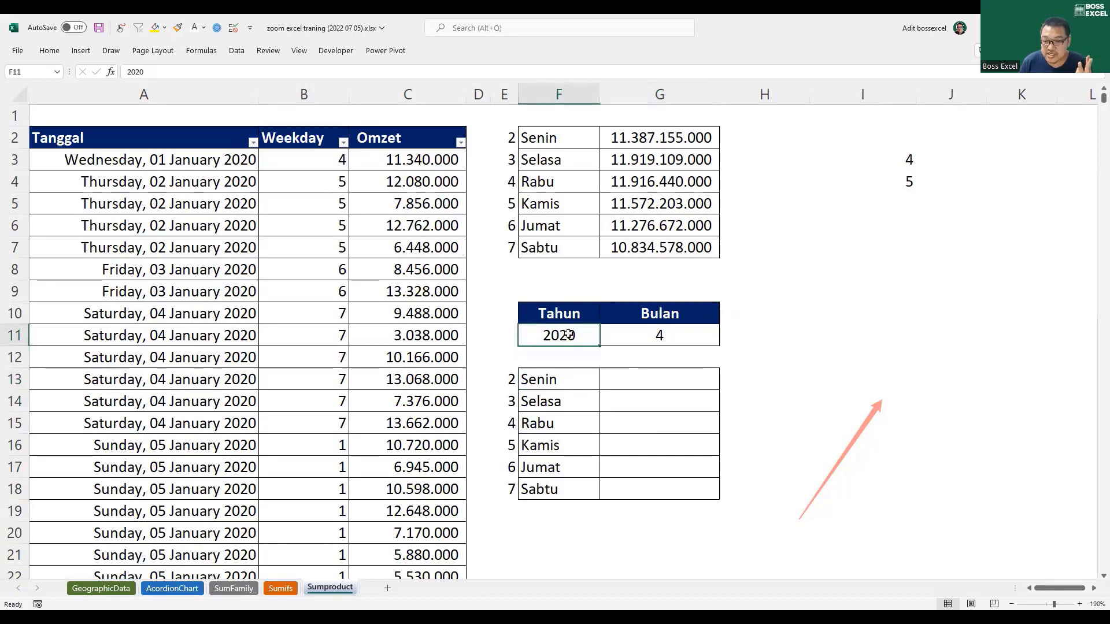
left_click(650, 334)
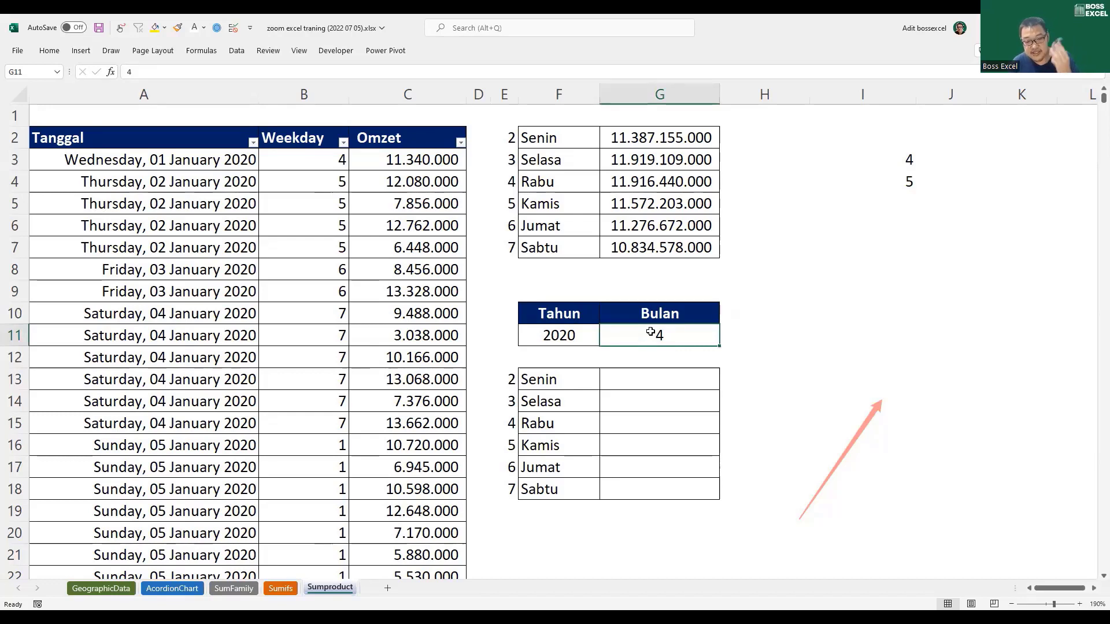
left_click_drag(190, 168, 181, 491)
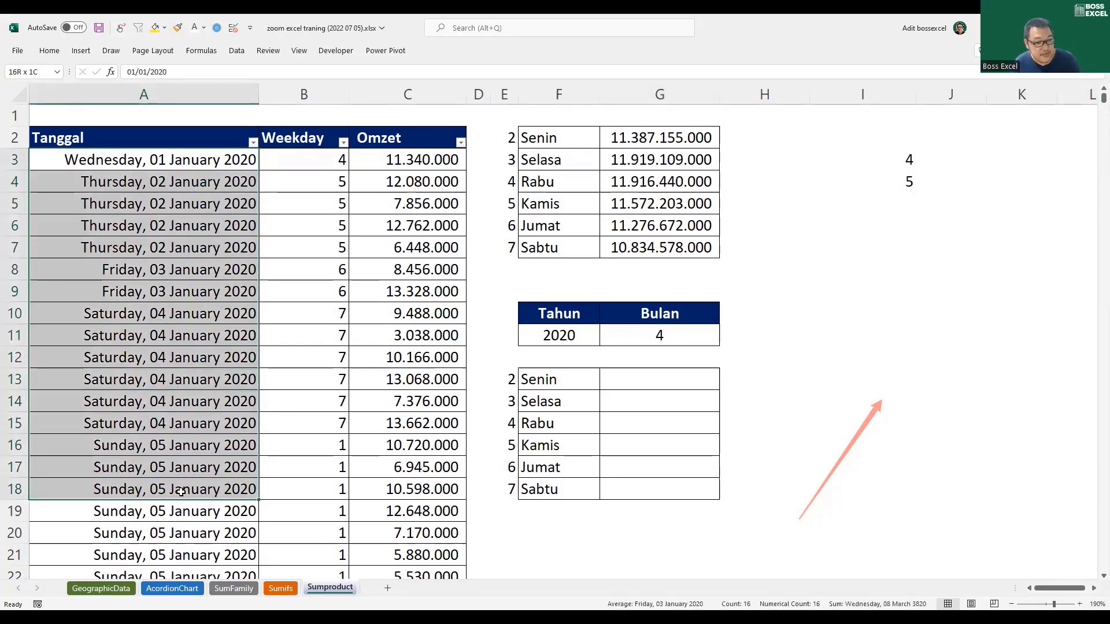
left_click(675, 342)
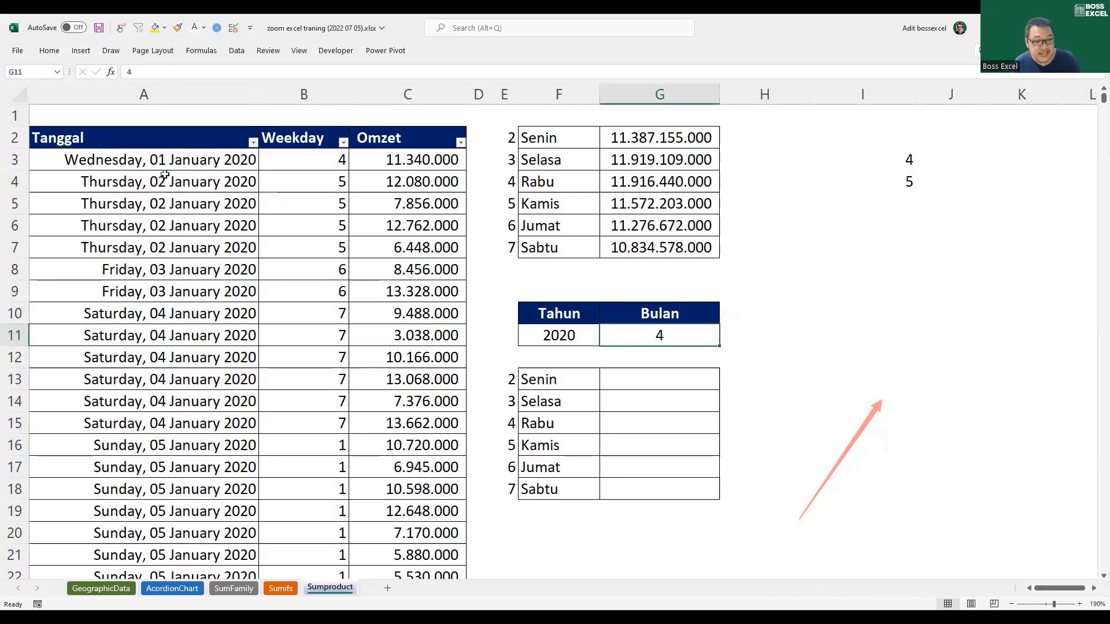
left_click_drag(162, 182, 223, 466)
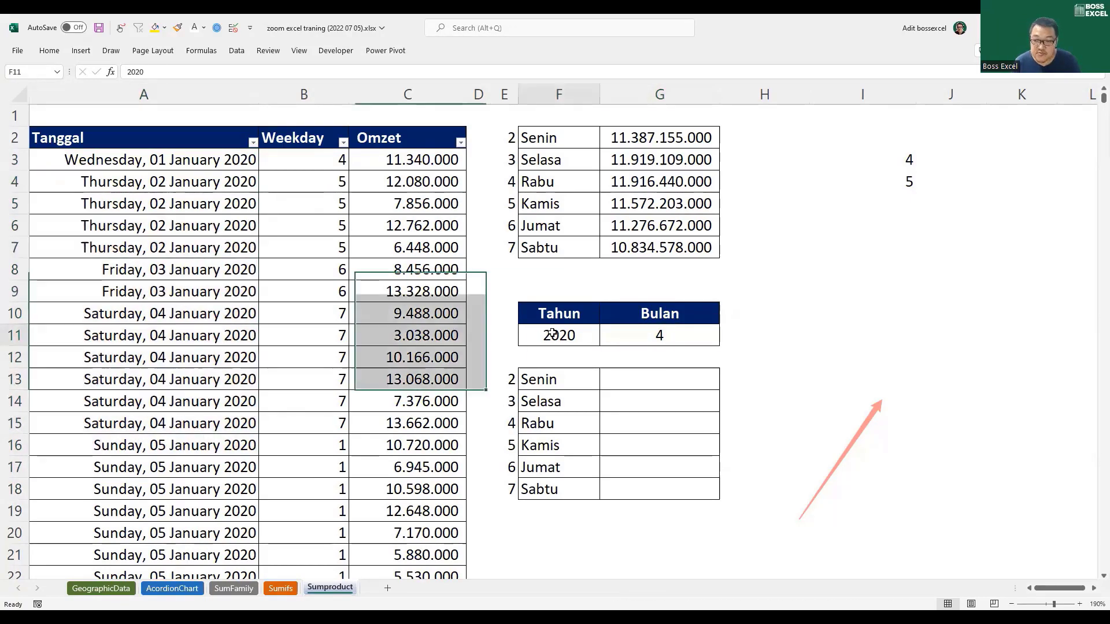
left_click(553, 334)
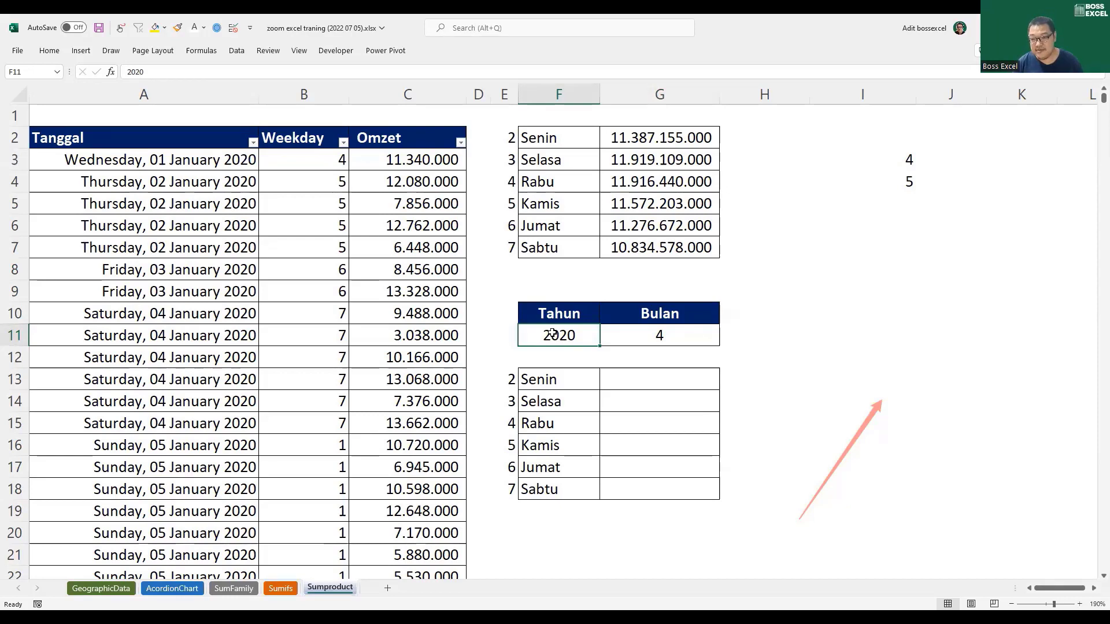
Step: Start a =SUMPRODUCT((WEEKDAY( formula in the Senin total cell G13
left_click(704, 385)
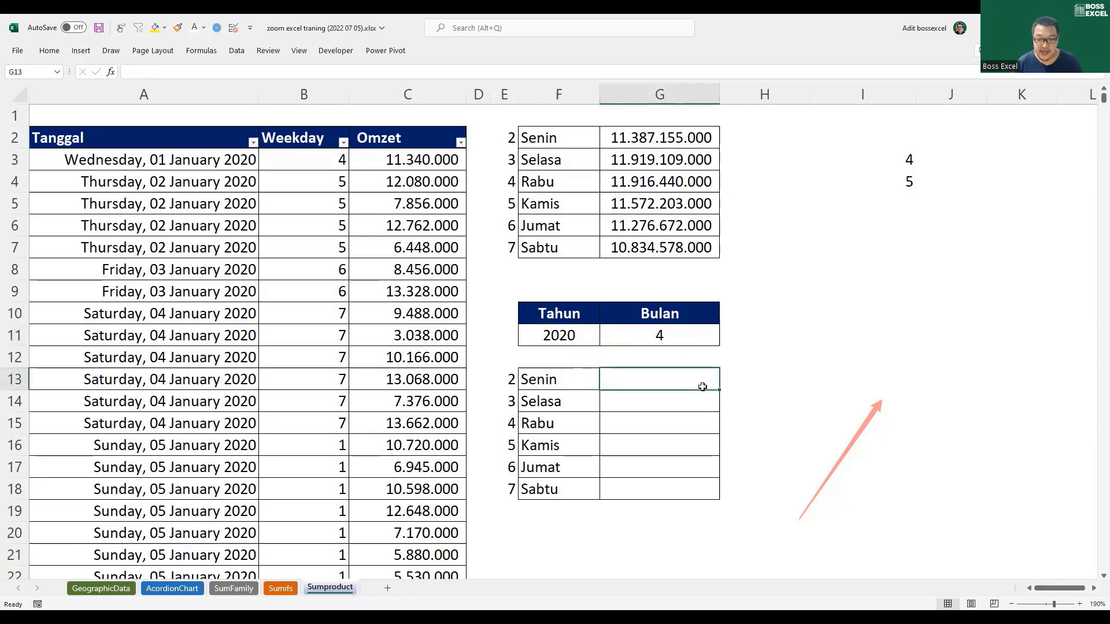
type("=sum")
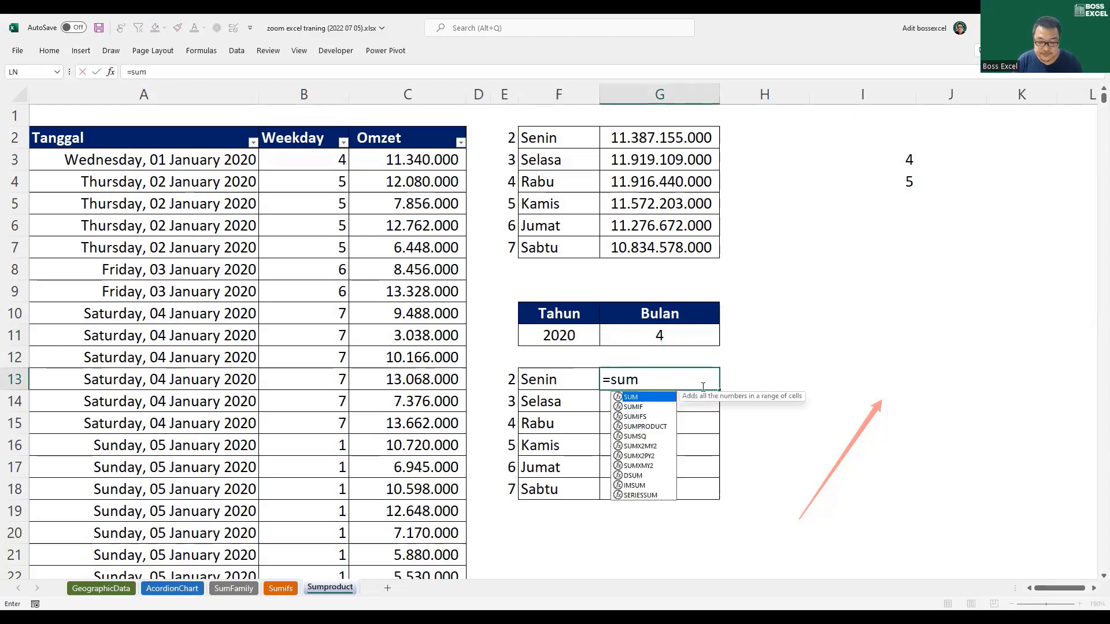
type("p")
key("Tab")
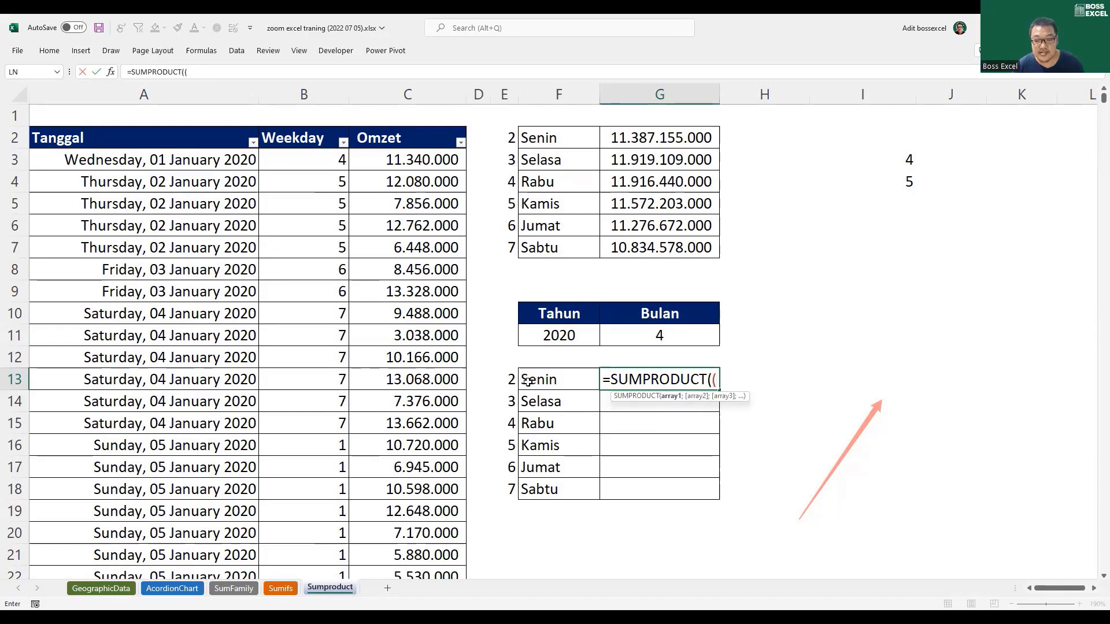
type("wek")
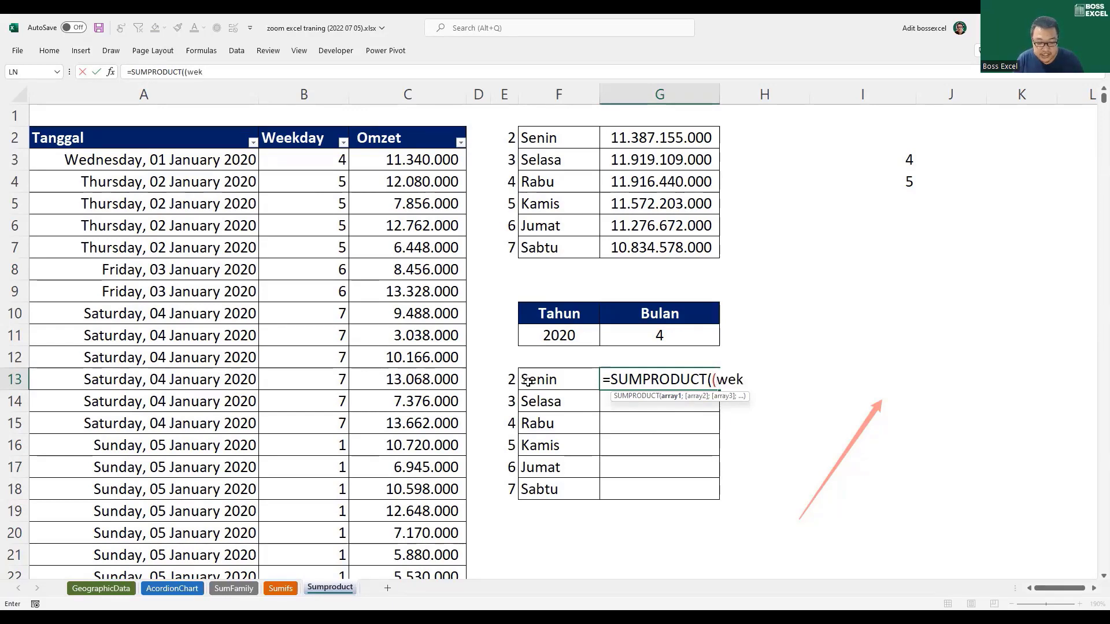
key("Tab")
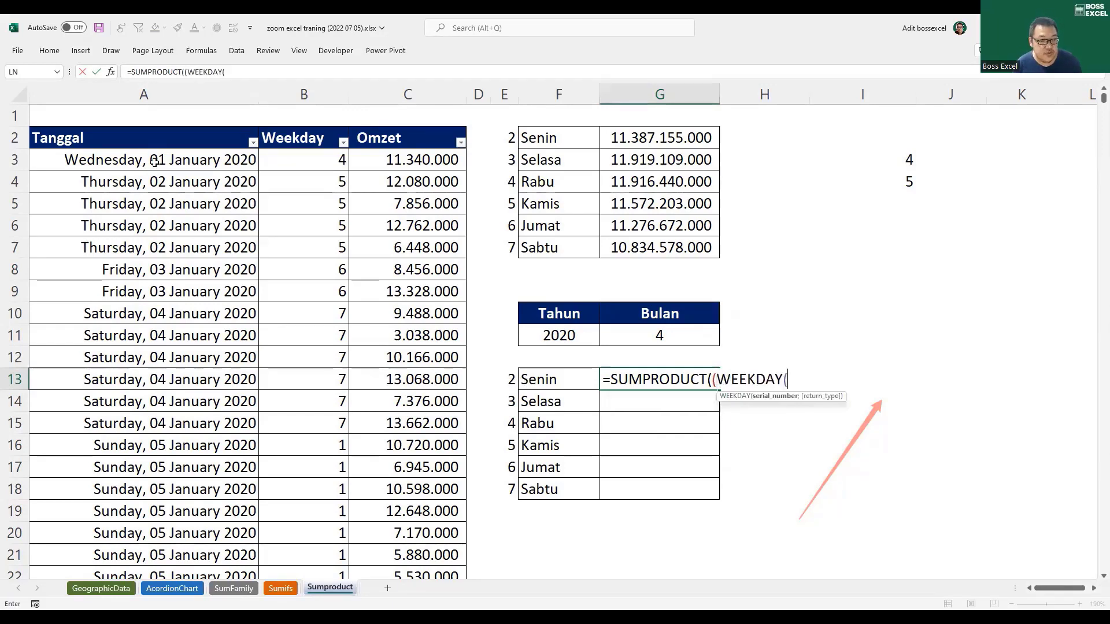
Step: Compare weekdays of the absolute range $A$3:$A$10002 with E13, then begin a YEAR( term
left_click_drag(155, 161, 165, 225)
key("ctrl+shift+Down")
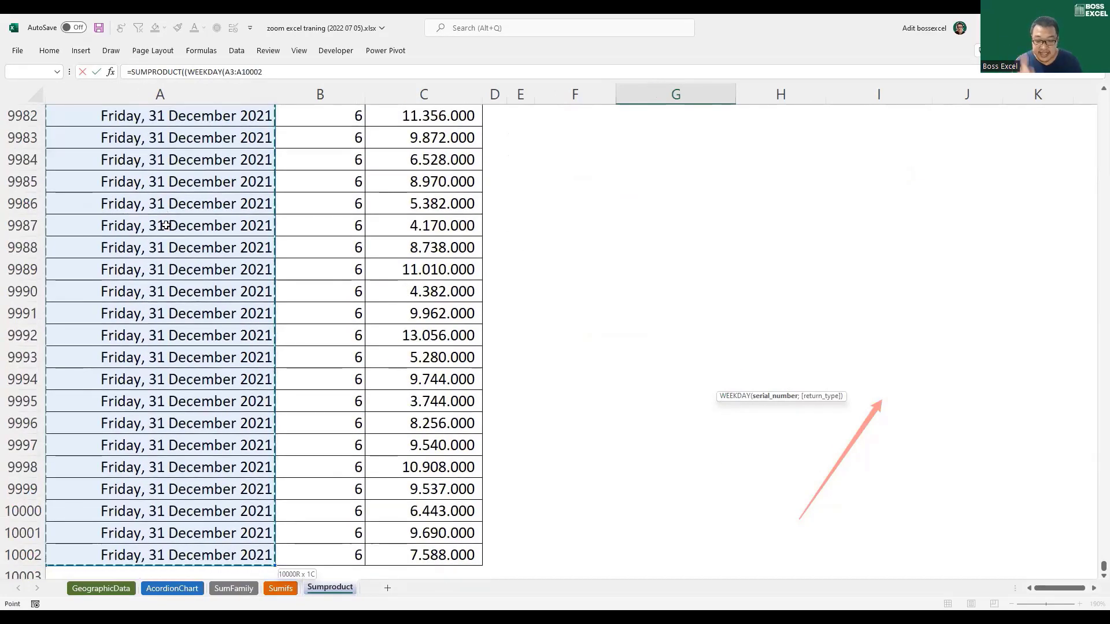
key("ctrl+BackSpace")
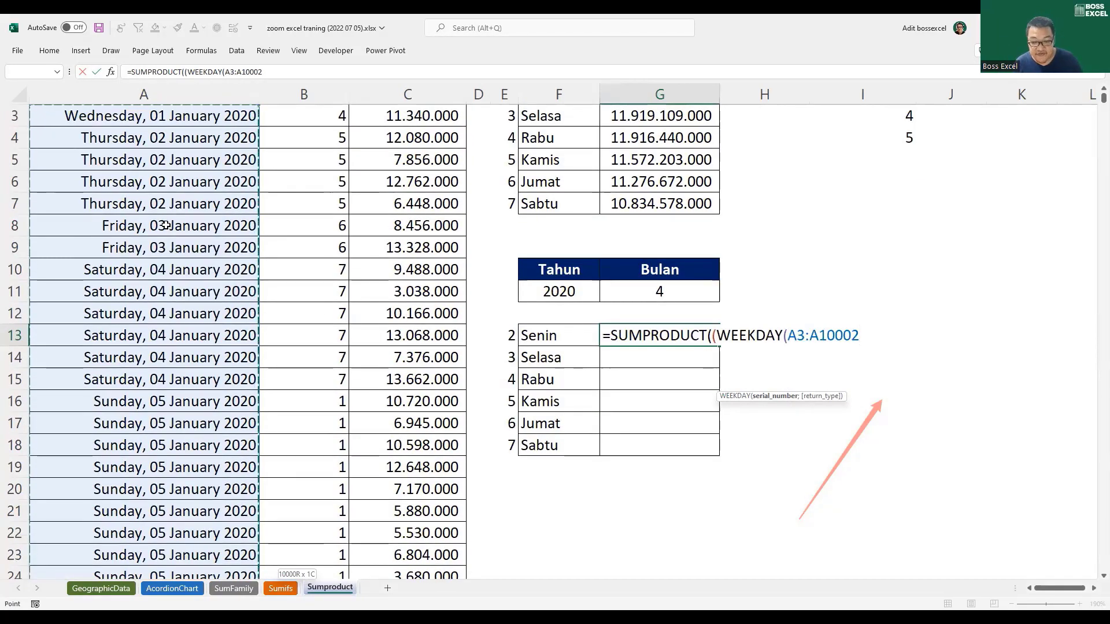
key("F4")
type("=")
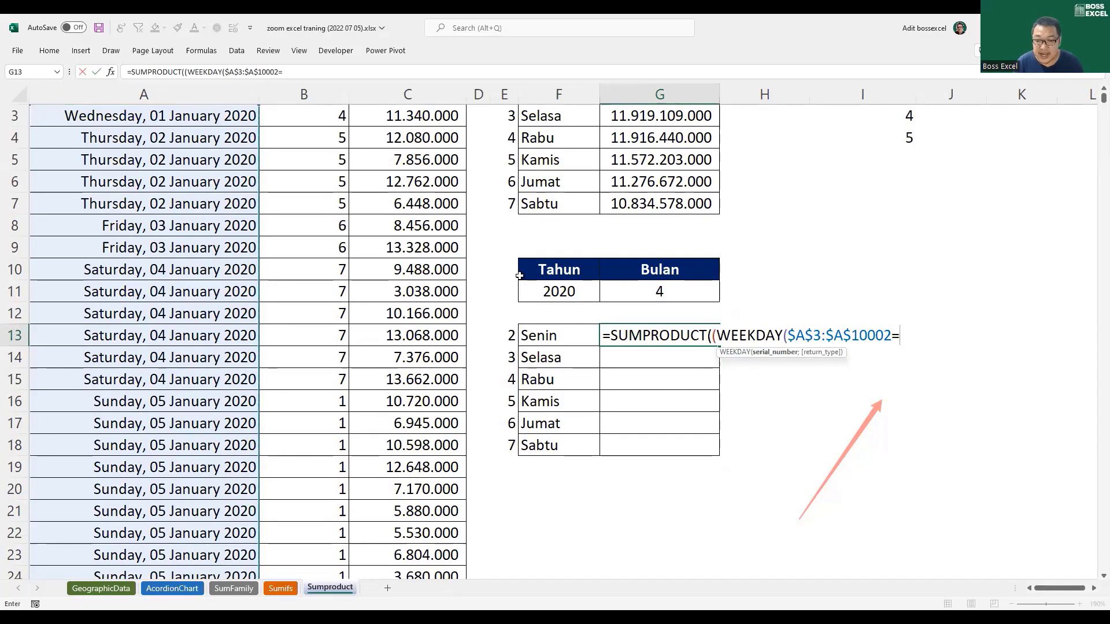
left_click(504, 335)
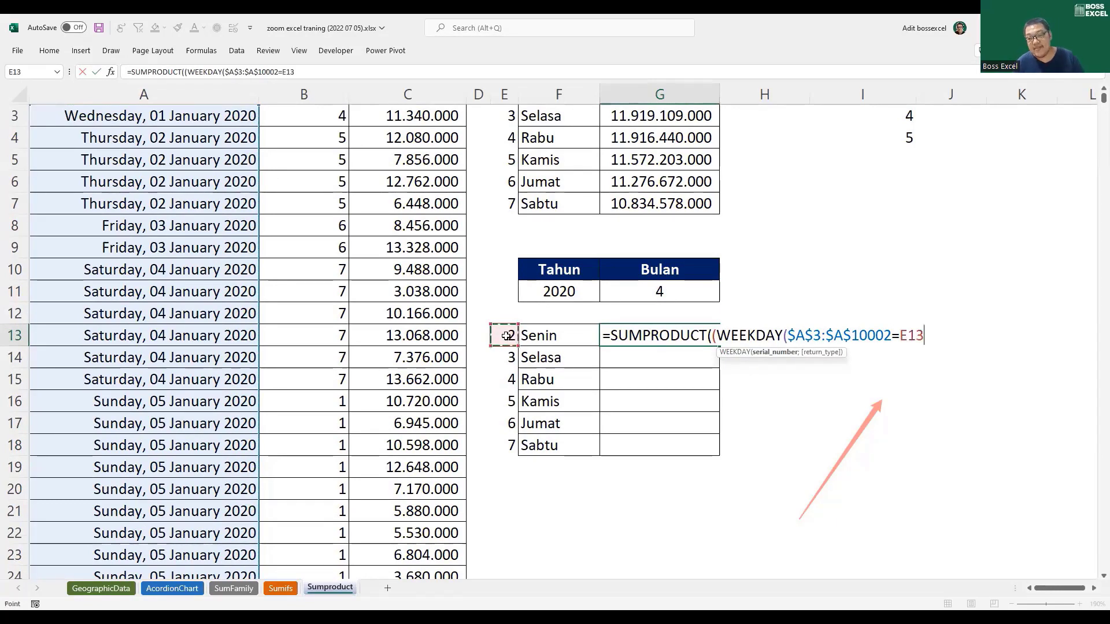
type(")*(")
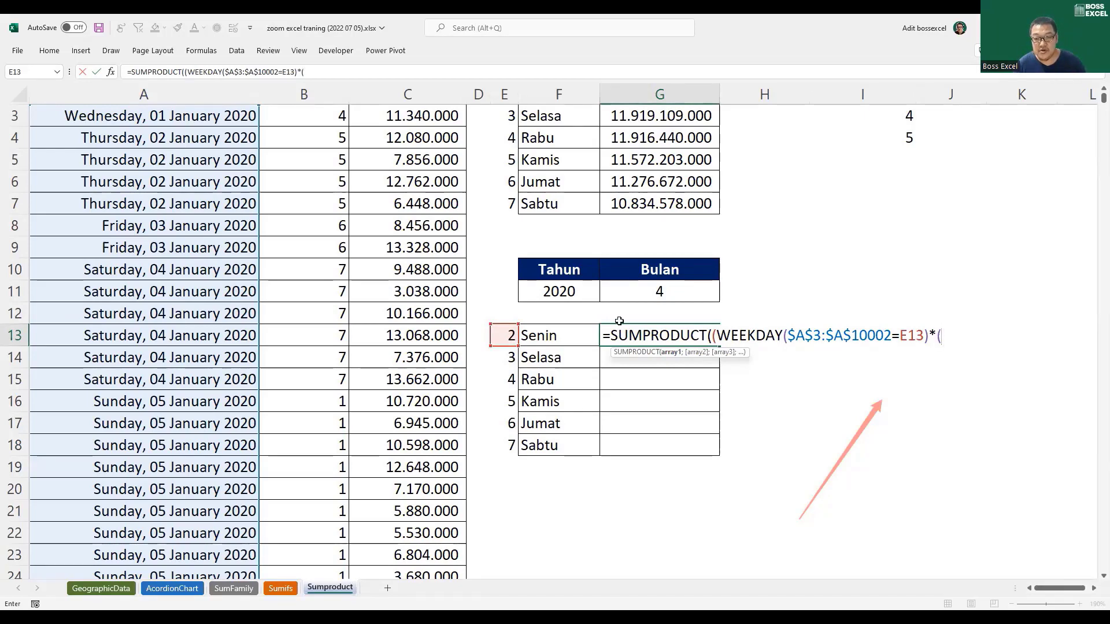
scroll(617, 321, "up", 1)
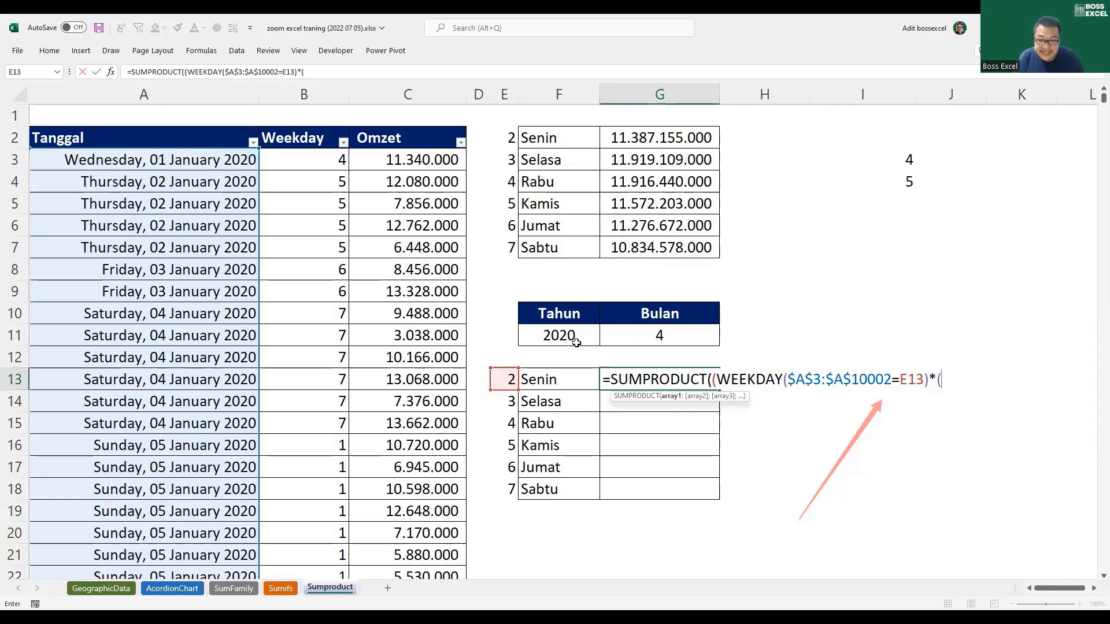
type("YEAR(")
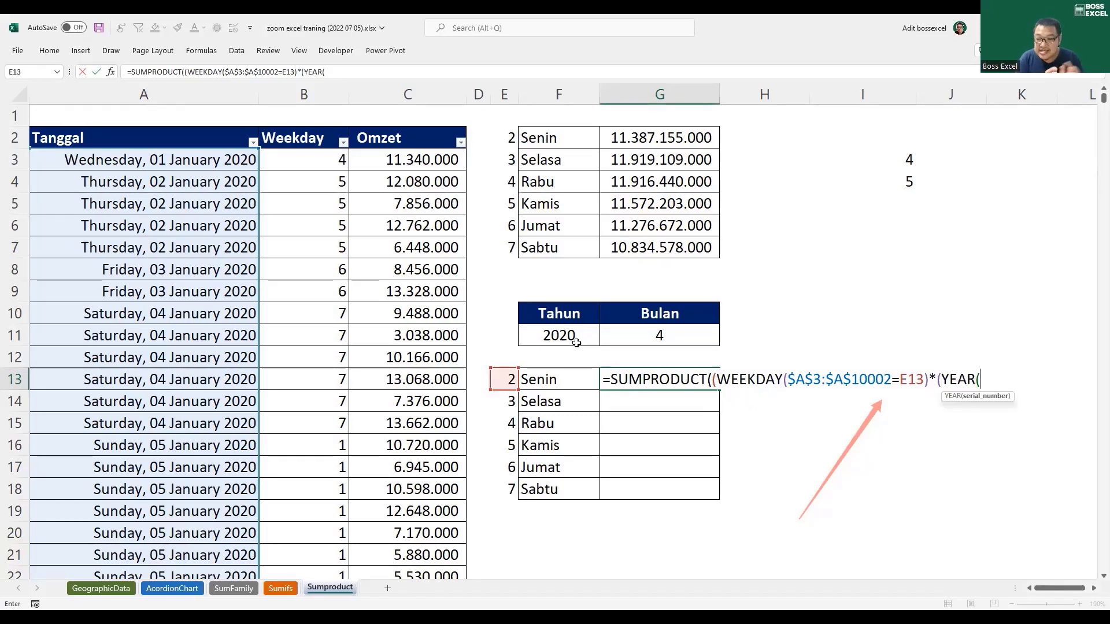
Step: Give YEAR the absolute range $A$3:$A$10002 and compare it with the Tahun cell F11 (2020)
left_click(149, 155)
key("ctrl+shift+Down")
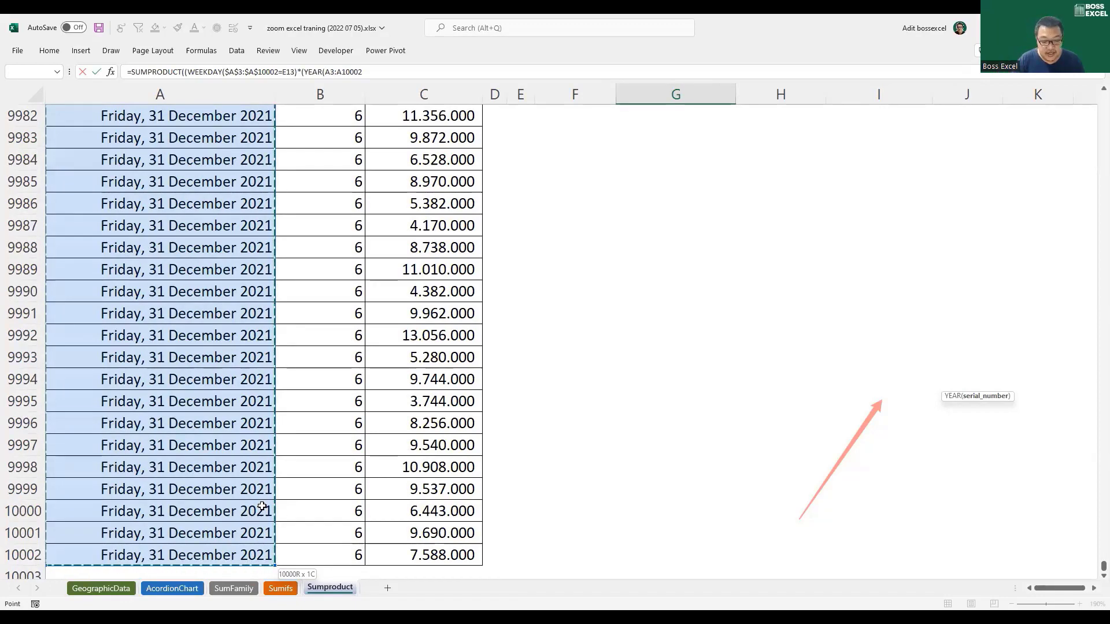
key("ctrl+BackSpace")
scroll(489, 445, "up", 1)
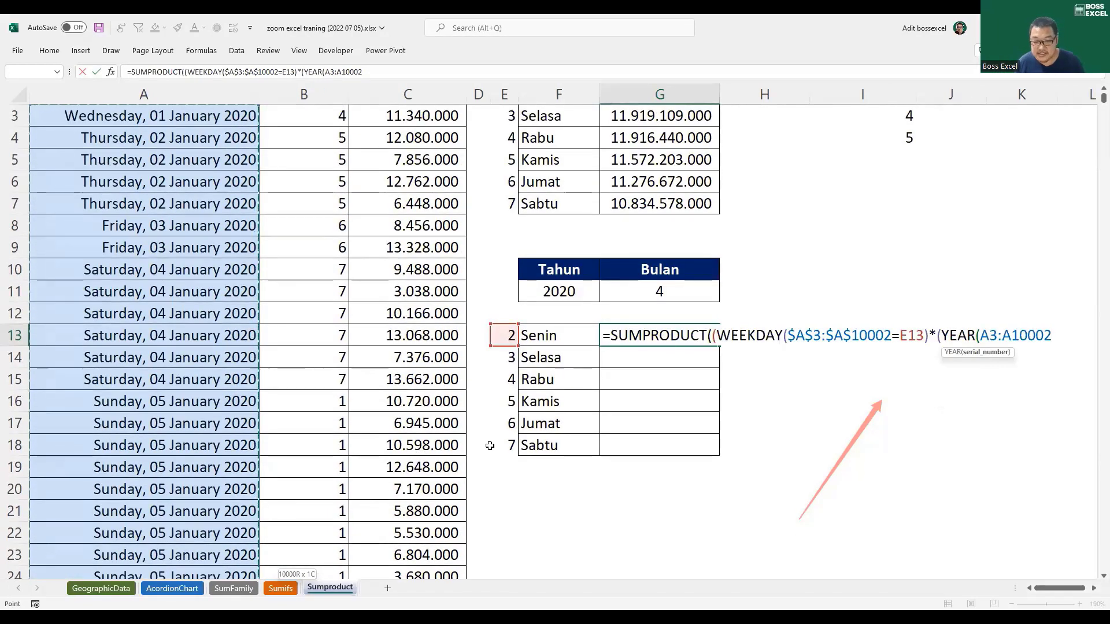
key("F4")
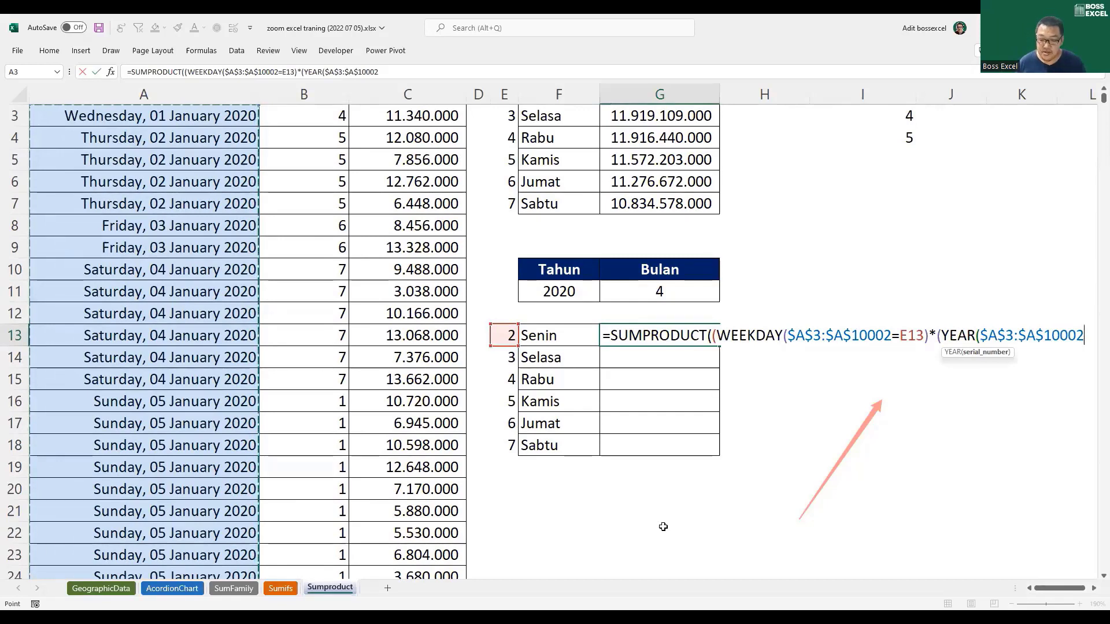
type(")=")
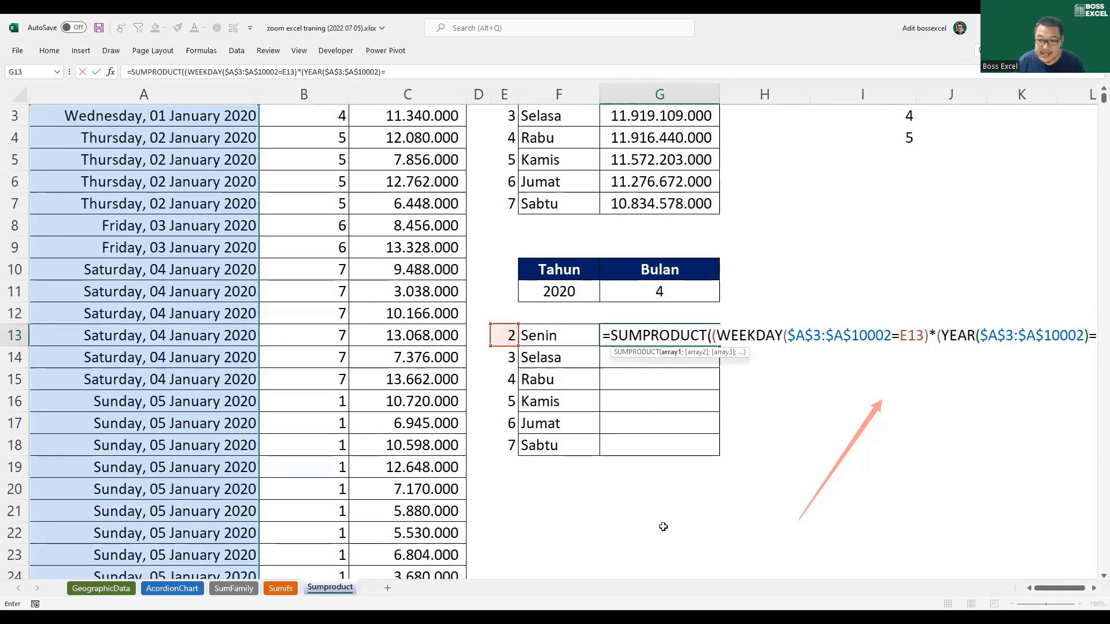
left_click(577, 287)
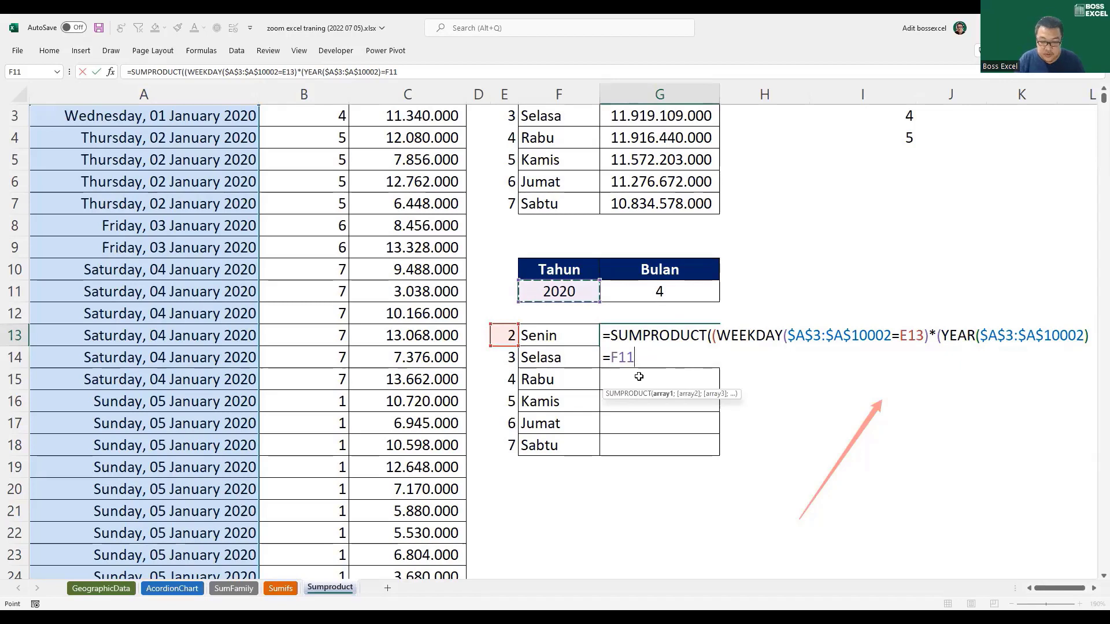
type(")*")
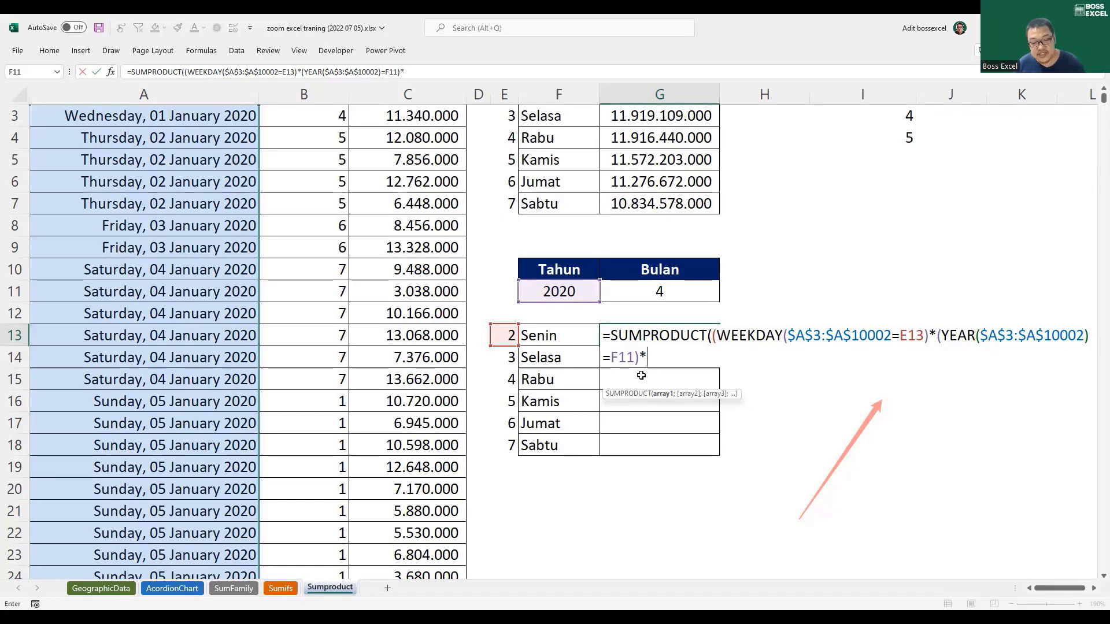
Step: Add a *(MONTH($A$3:$A$10002) term using the absolute date range
type("(")
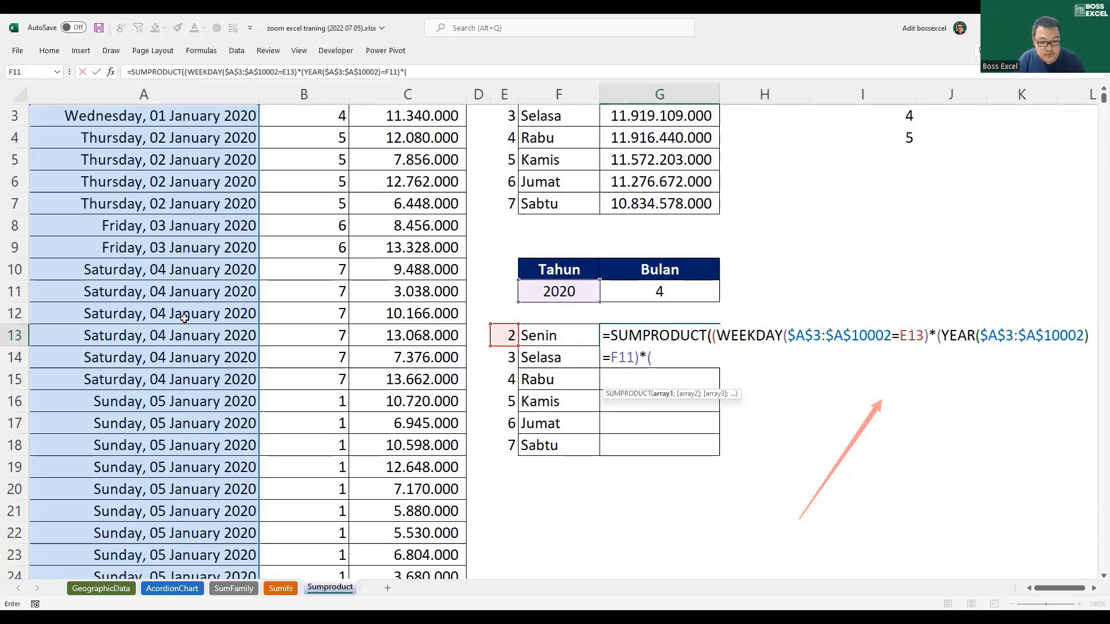
type("month(")
scroll(156, 261, "up", 1)
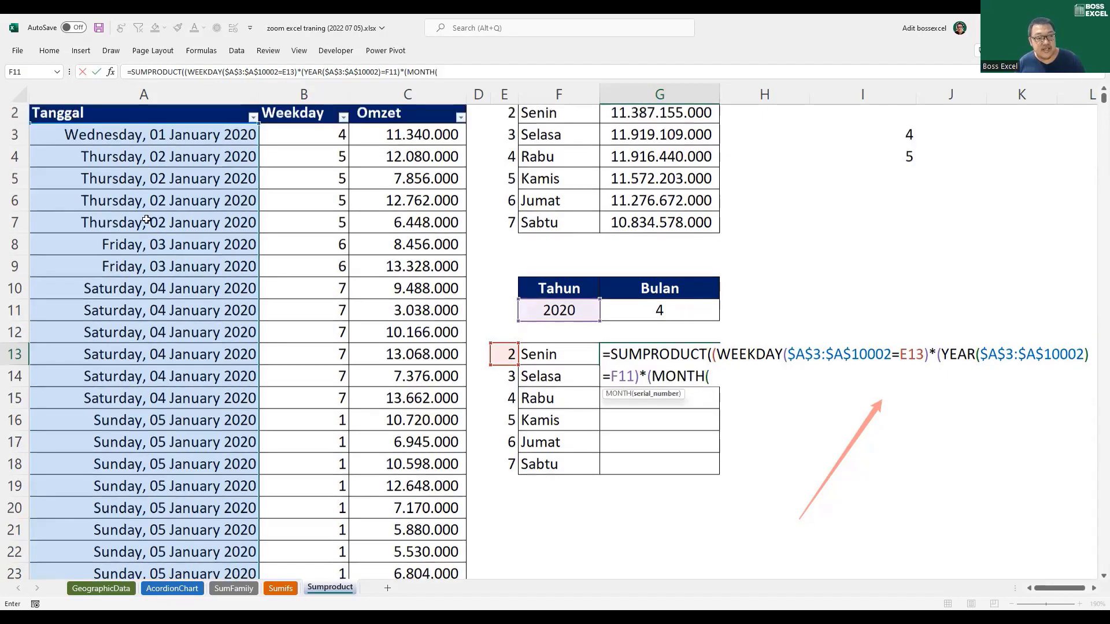
scroll(155, 183, "up", 1)
left_click(162, 161)
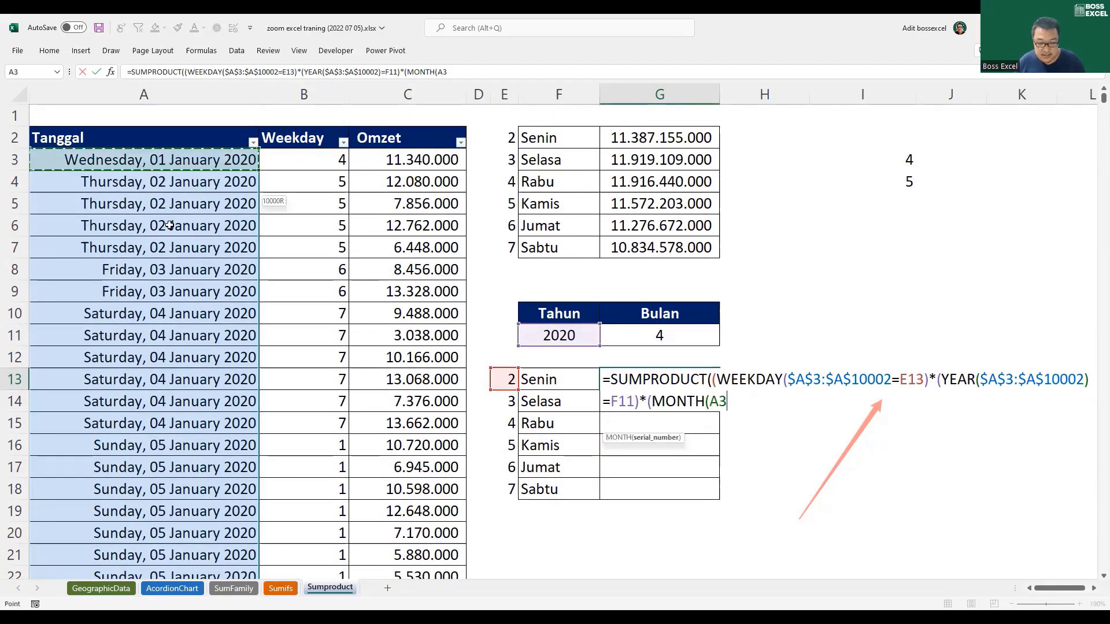
key("ctrl+shift+Down")
key("ctrl+BackSpace")
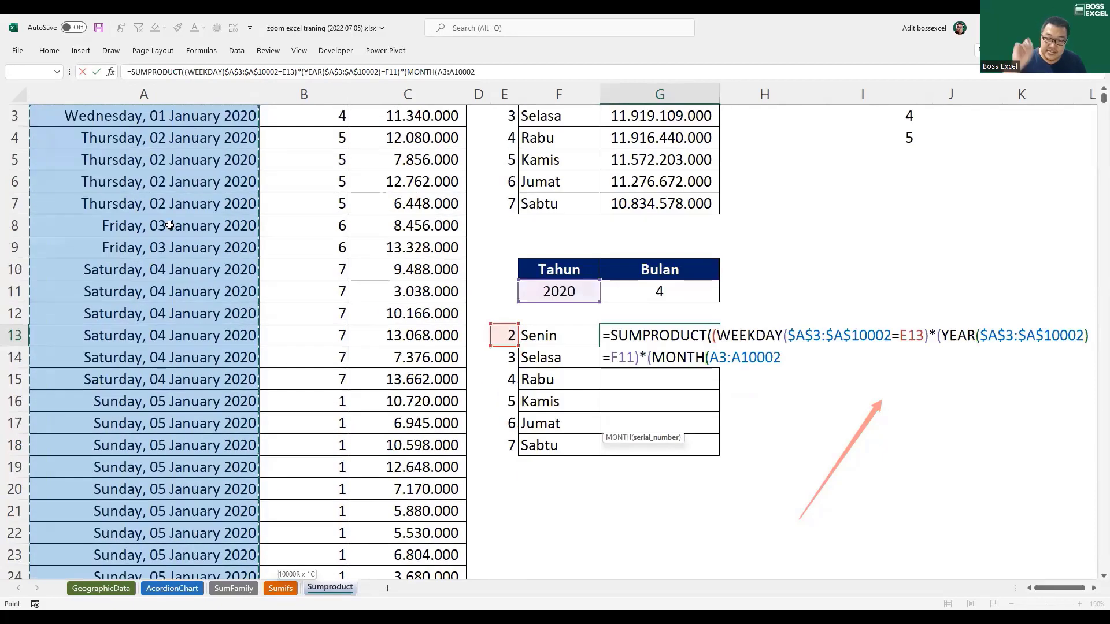
key("F4")
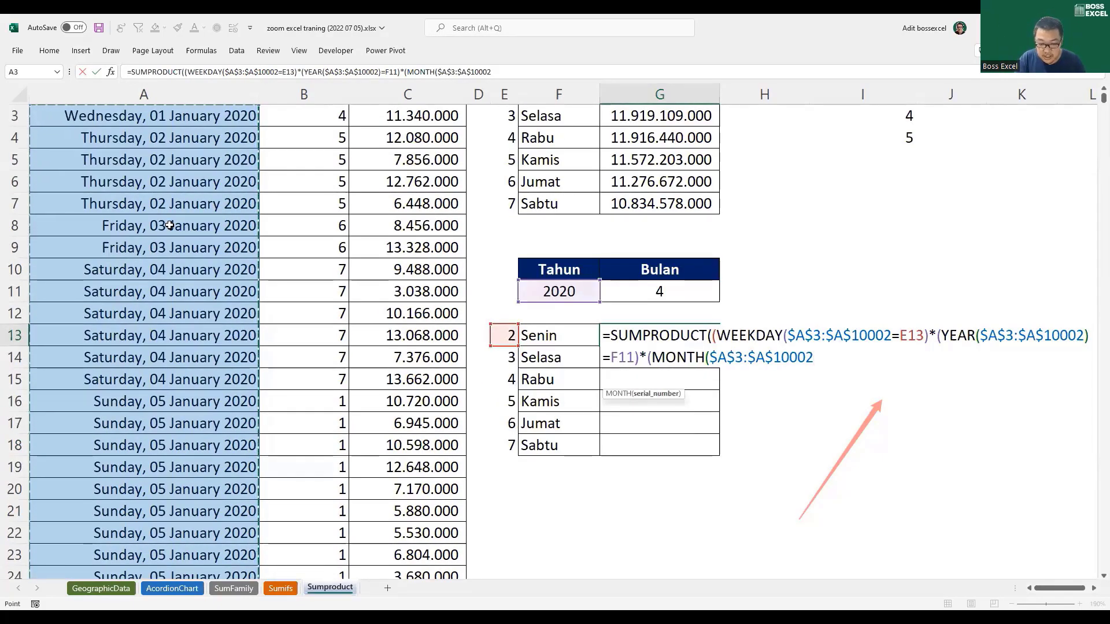
type(")")
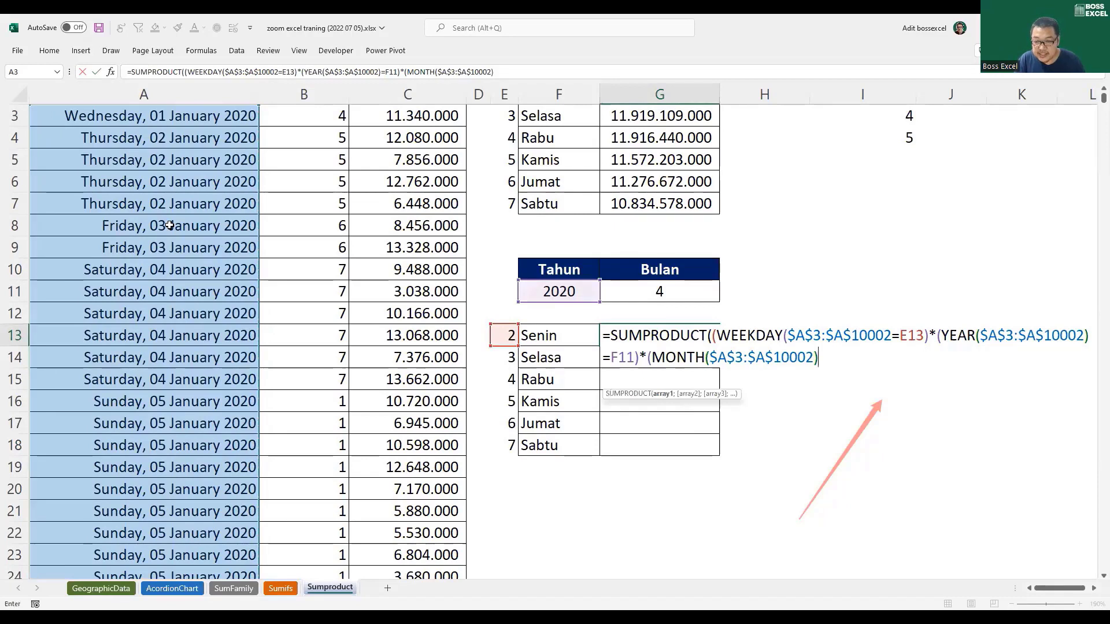
Step: Add return type ;1 to WEEKDAY and compare the month with the Bulan cell G11 (4)
left_click(895, 335)
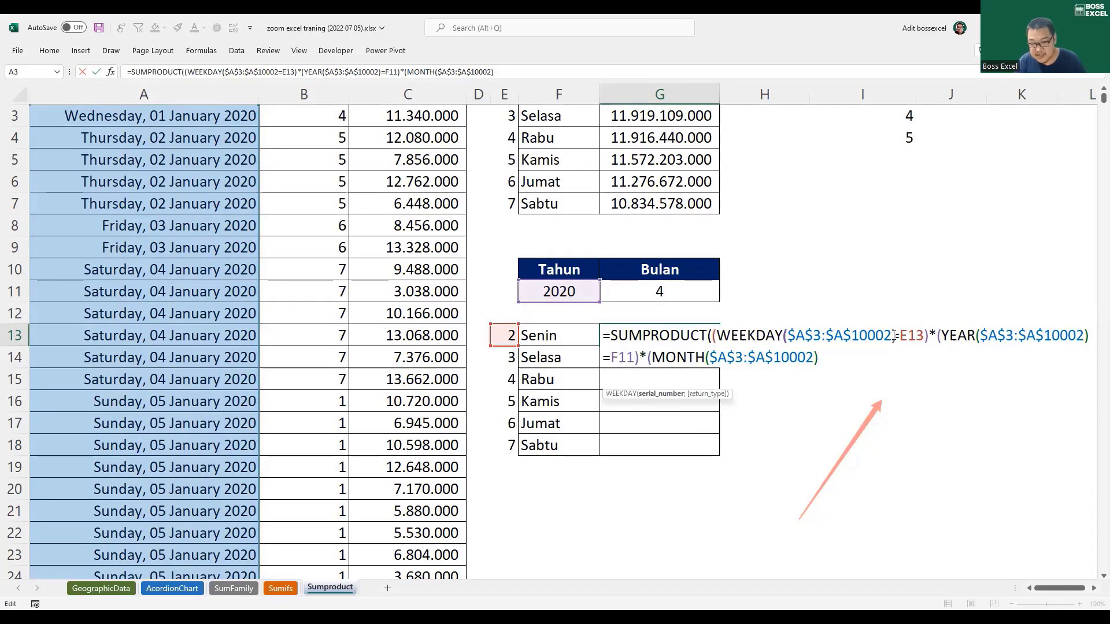
type(")")
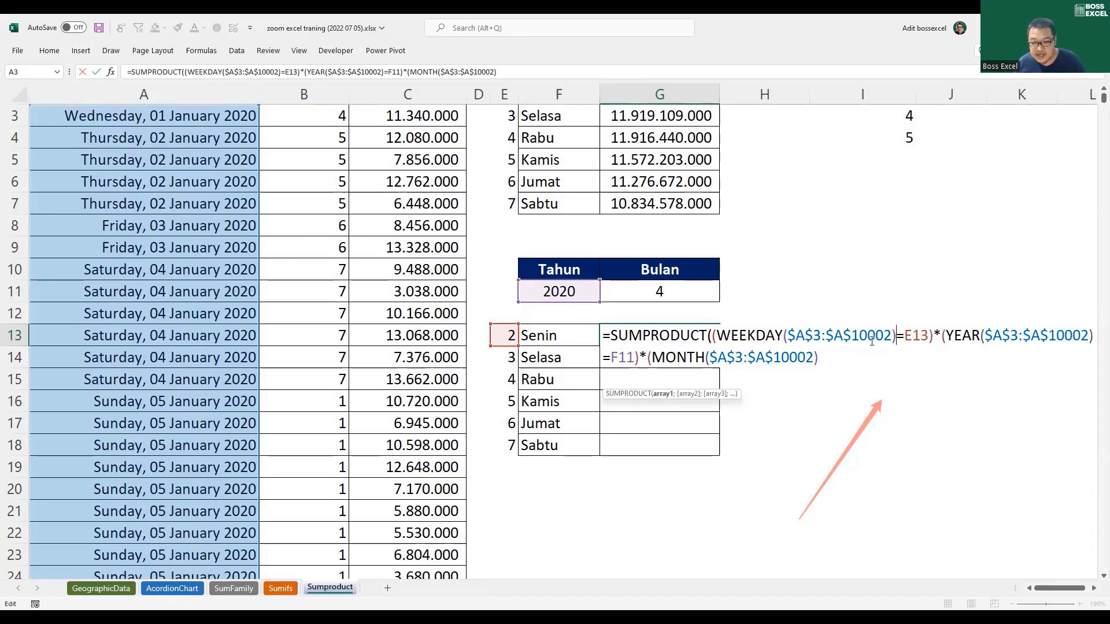
left_click(895, 335)
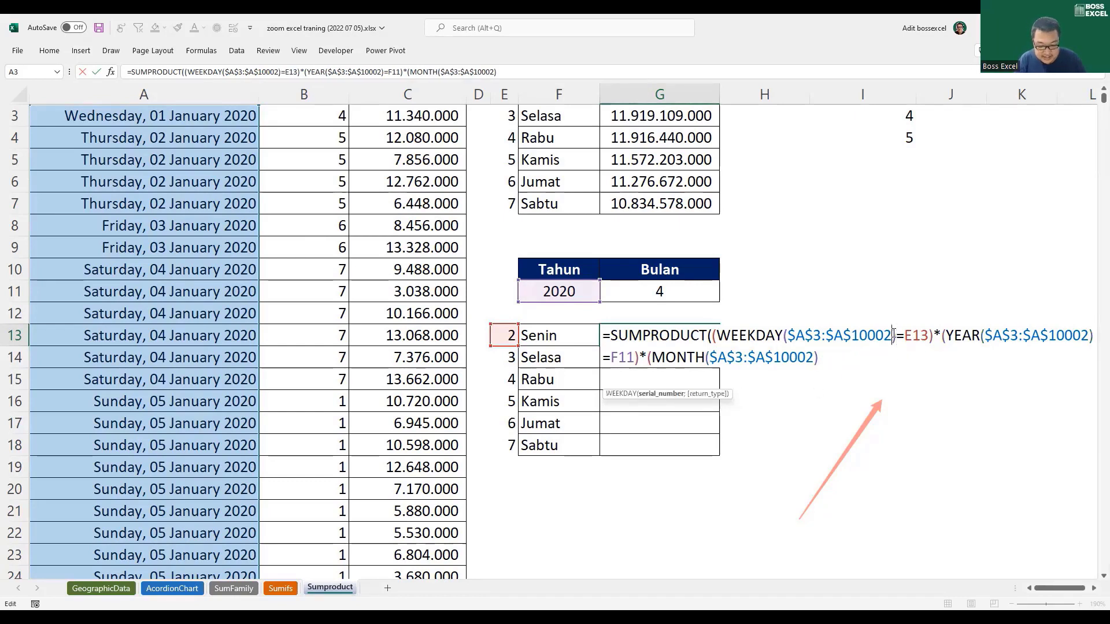
type(";1")
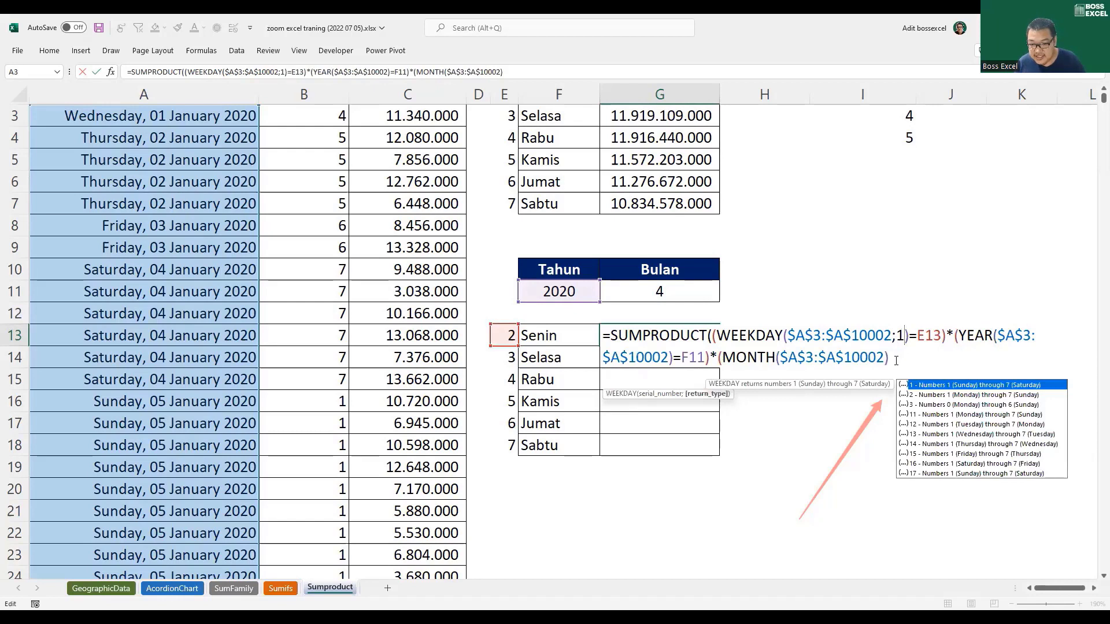
left_click(893, 360)
type("=")
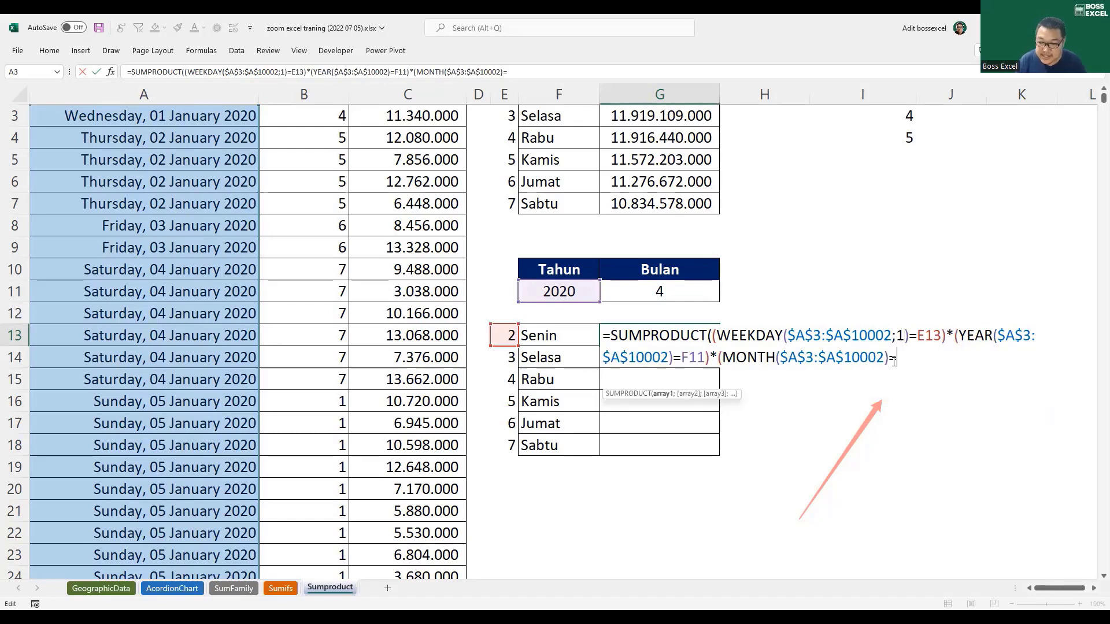
left_click(693, 291)
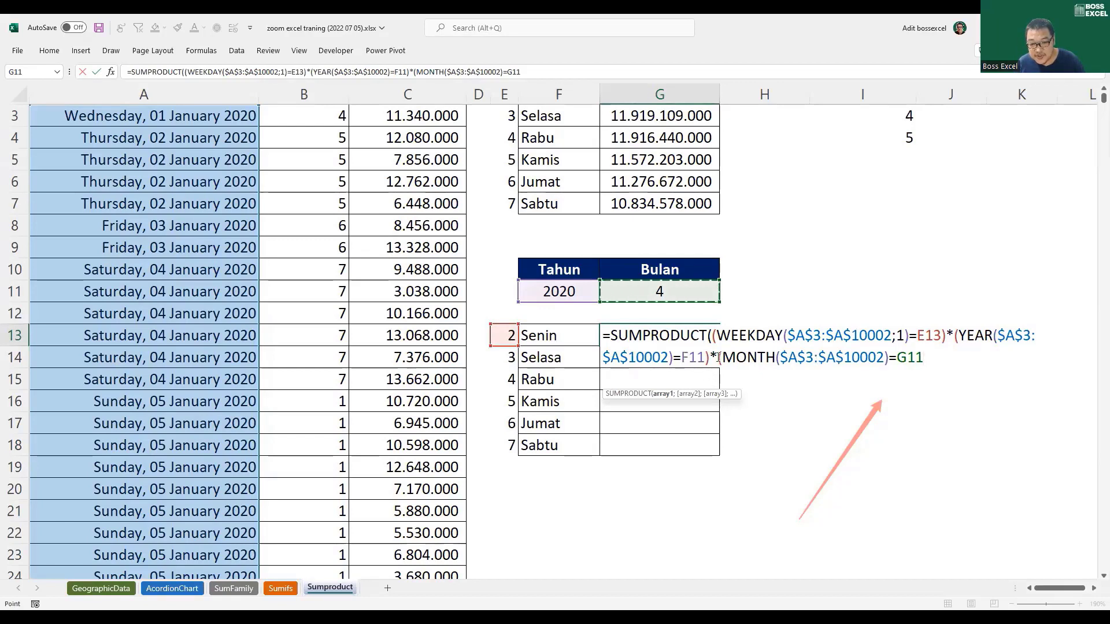
Step: Lock the rows of the year and month references as F$11 and G$11, and close the bracket
left_click_drag(681, 357, 705, 357)
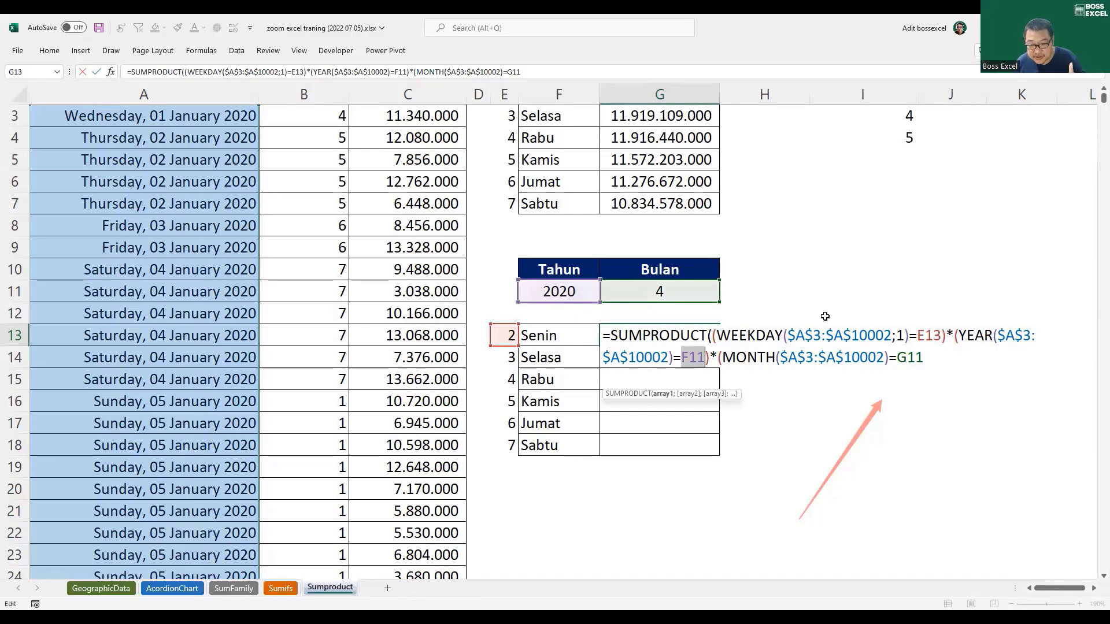
left_click(919, 334)
left_click_drag(918, 334, 942, 334)
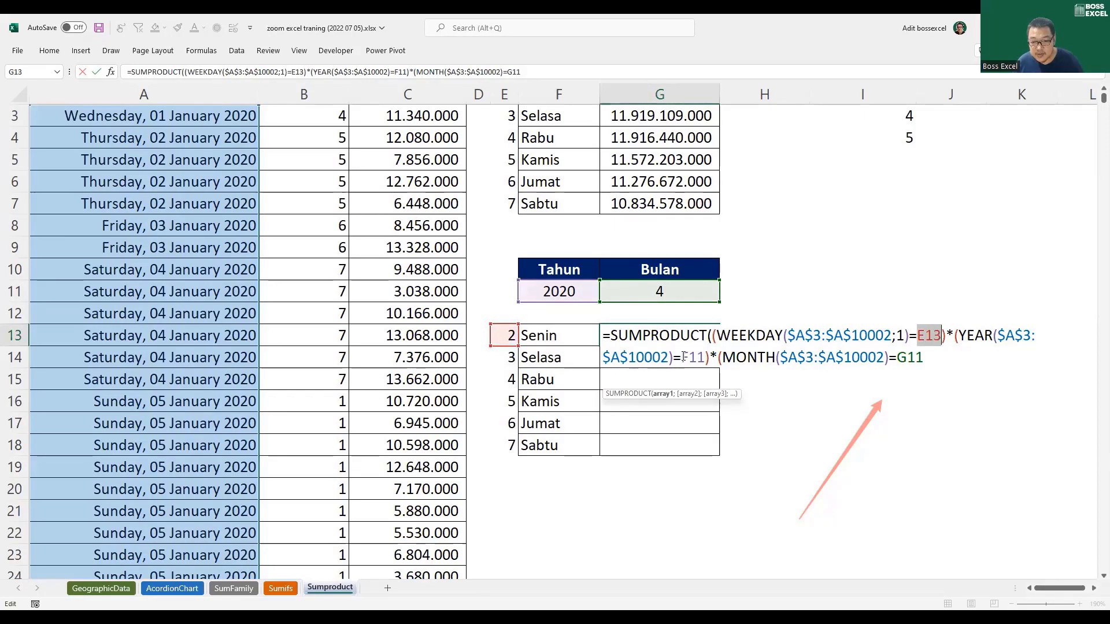
left_click_drag(681, 357, 706, 357)
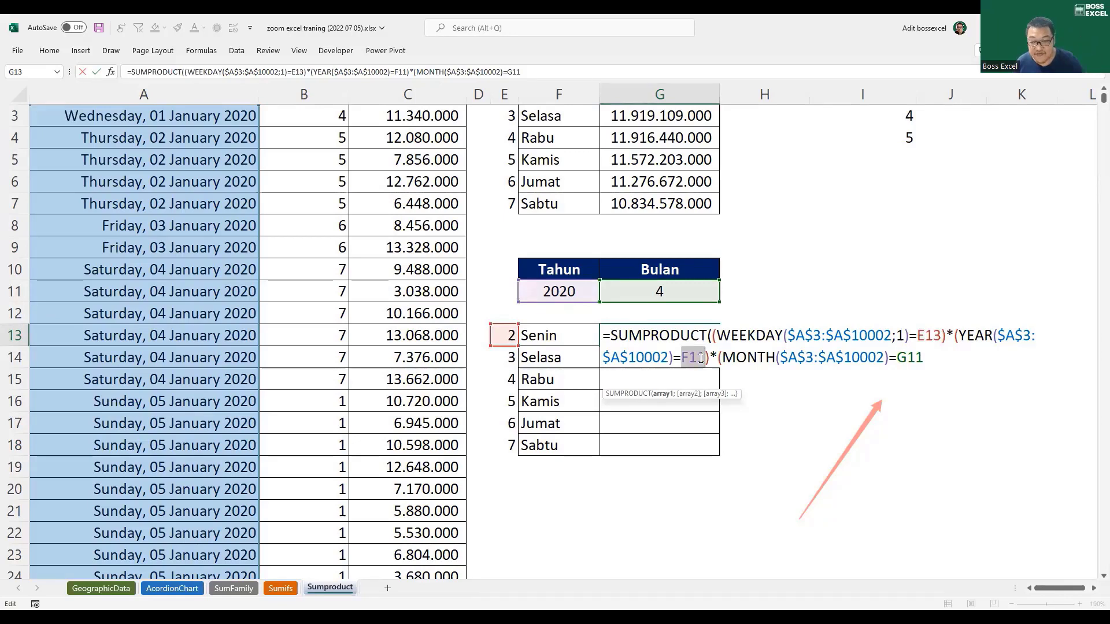
key("F4")
key("F4")
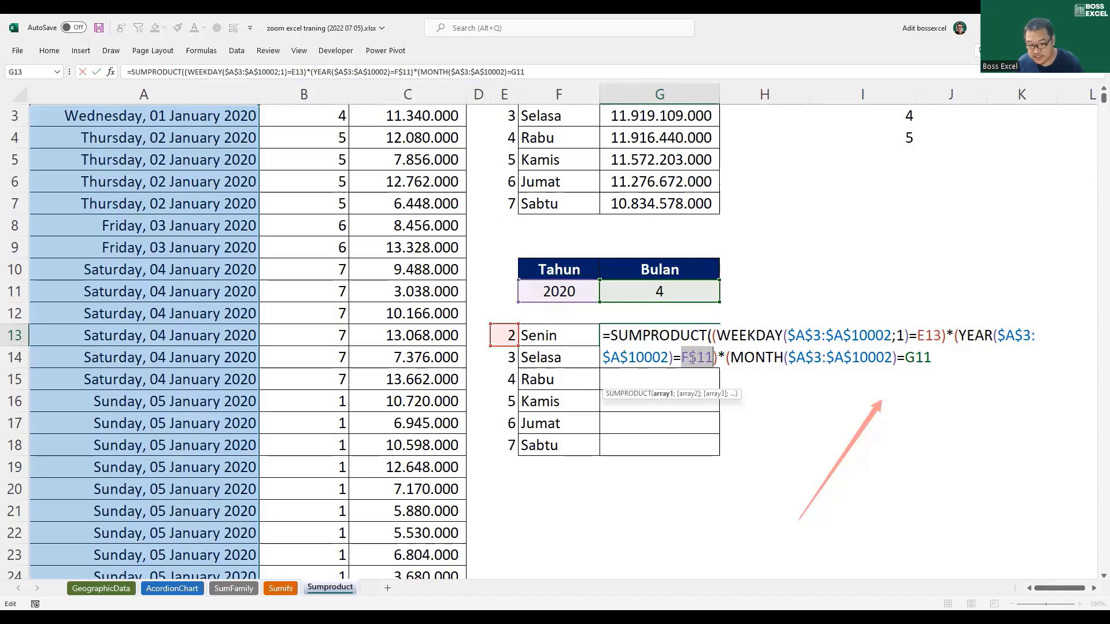
left_click(925, 357)
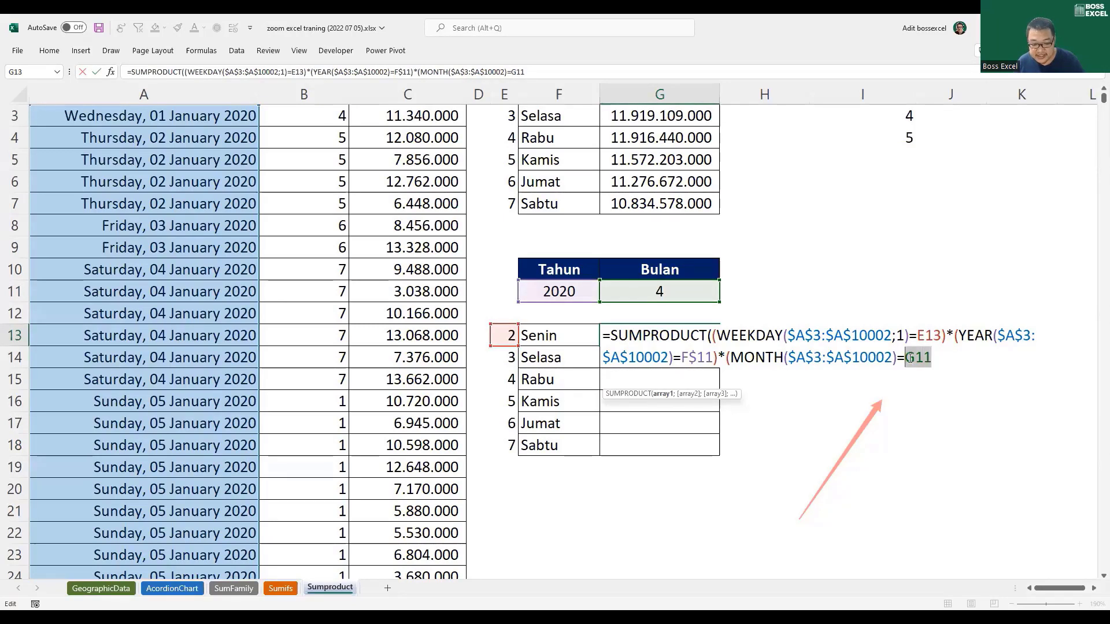
key("F4")
key("F4")
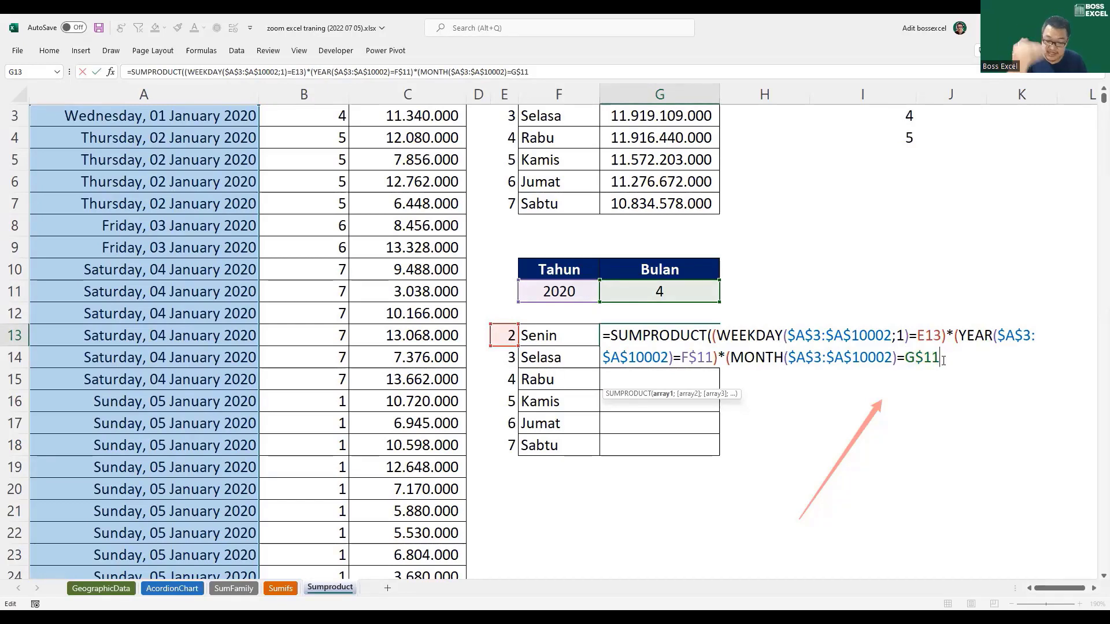
type(")")
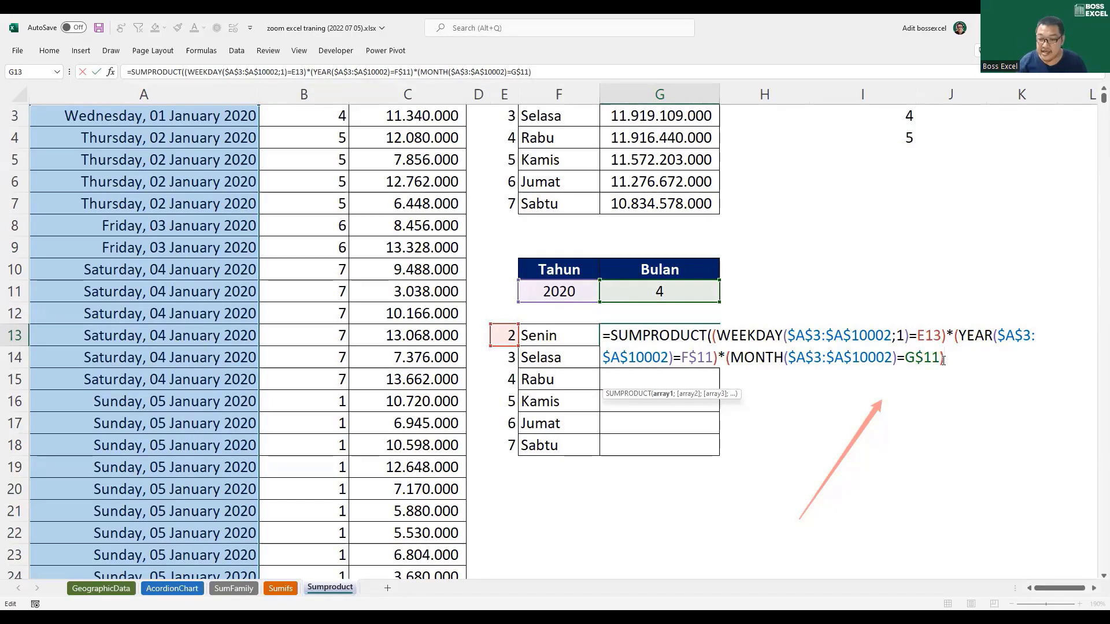
Step: Highlight the weekday, year and month conditions in turn to review them
left_click_drag(946, 336, 713, 340)
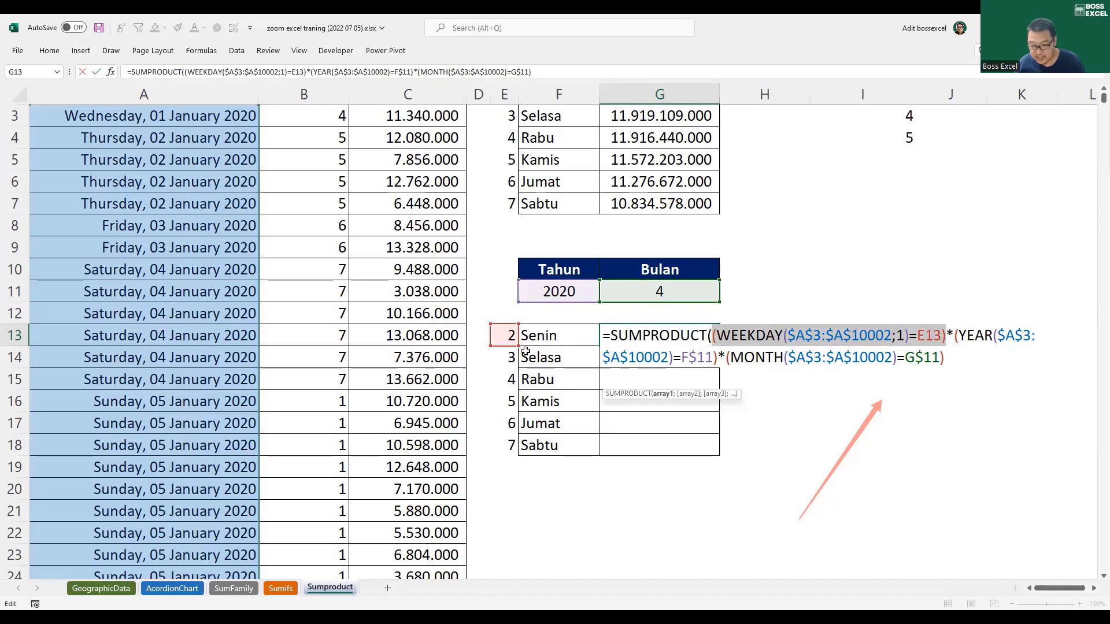
left_click_drag(955, 335, 722, 357)
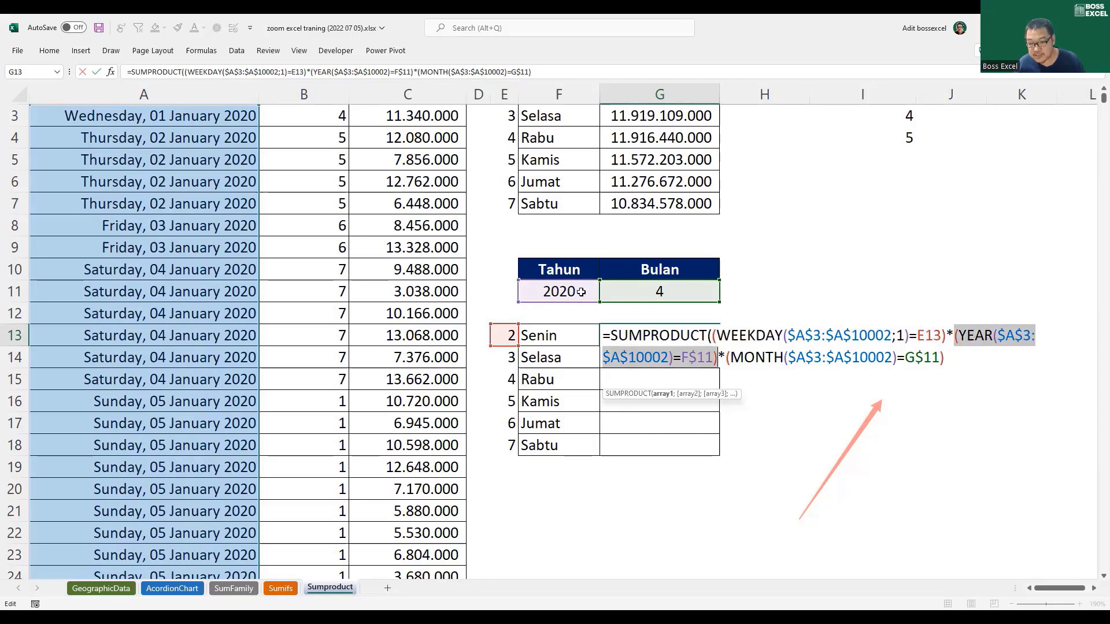
left_click_drag(726, 357, 944, 357)
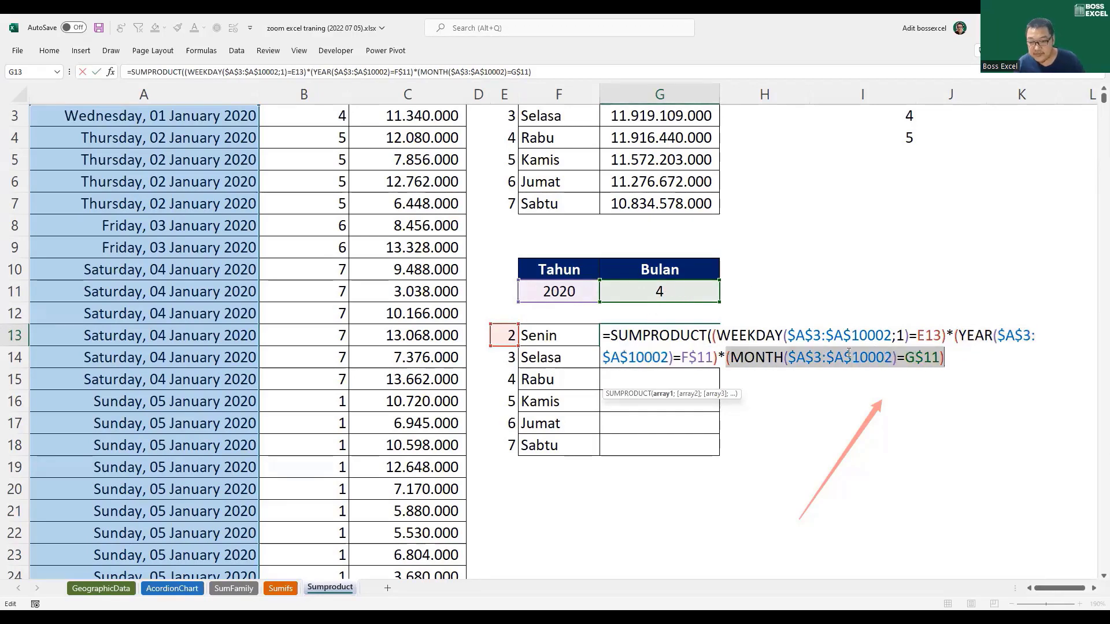
left_click(950, 358)
type("*(")
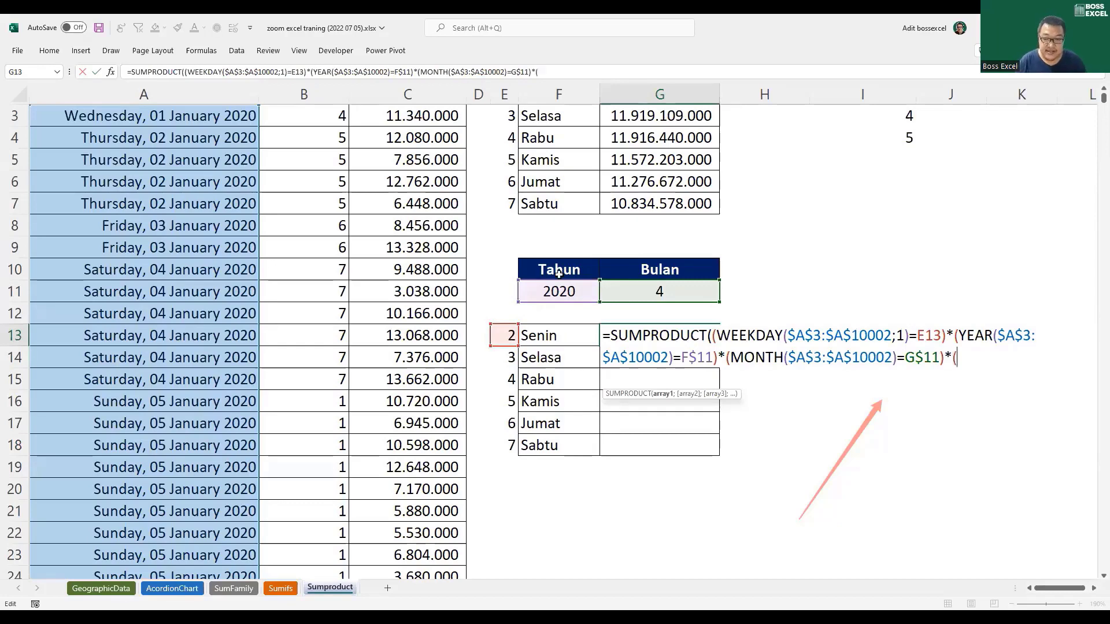
Step: Multiply the conditions by the absolute Omzet range $C$3:$C$10002 and commit, giving 194.733.000 in G13
scroll(559, 272, "up", 1)
left_click(422, 160)
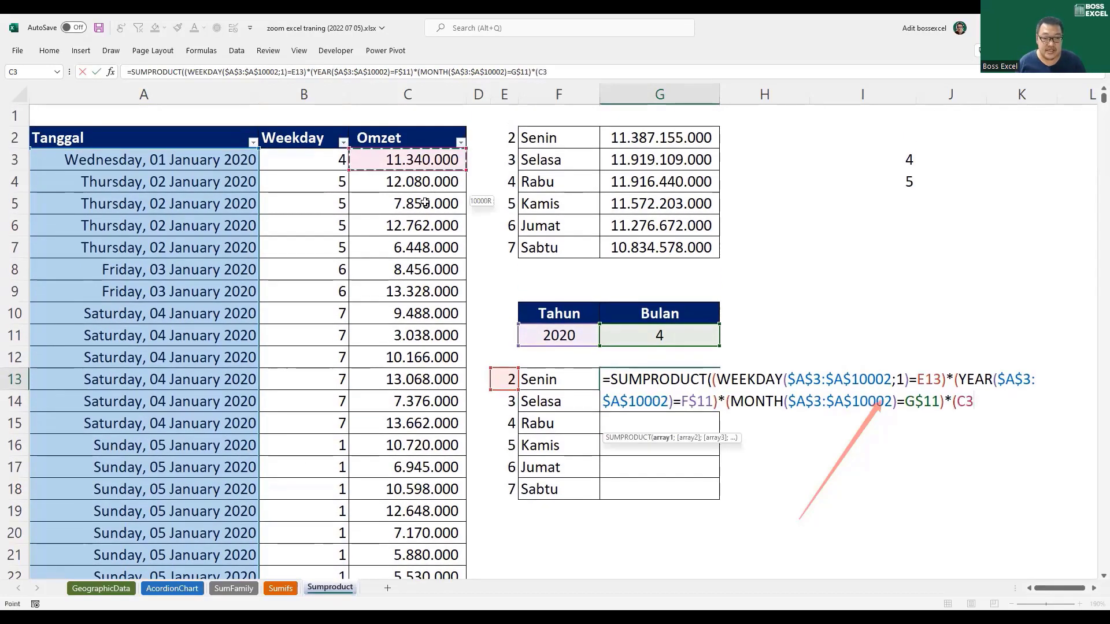
left_click_drag(425, 203, 425, 203)
key("ctrl+shift+Down")
scroll(425, 202, "down", 1)
key("ctrl+BackSpace")
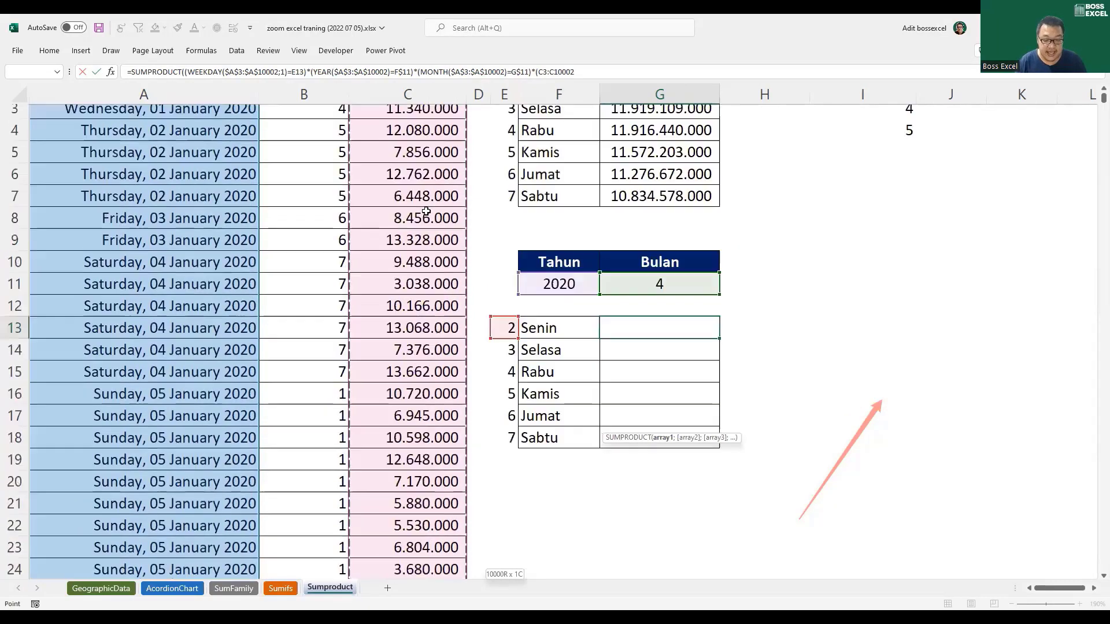
key("F4")
type(")")
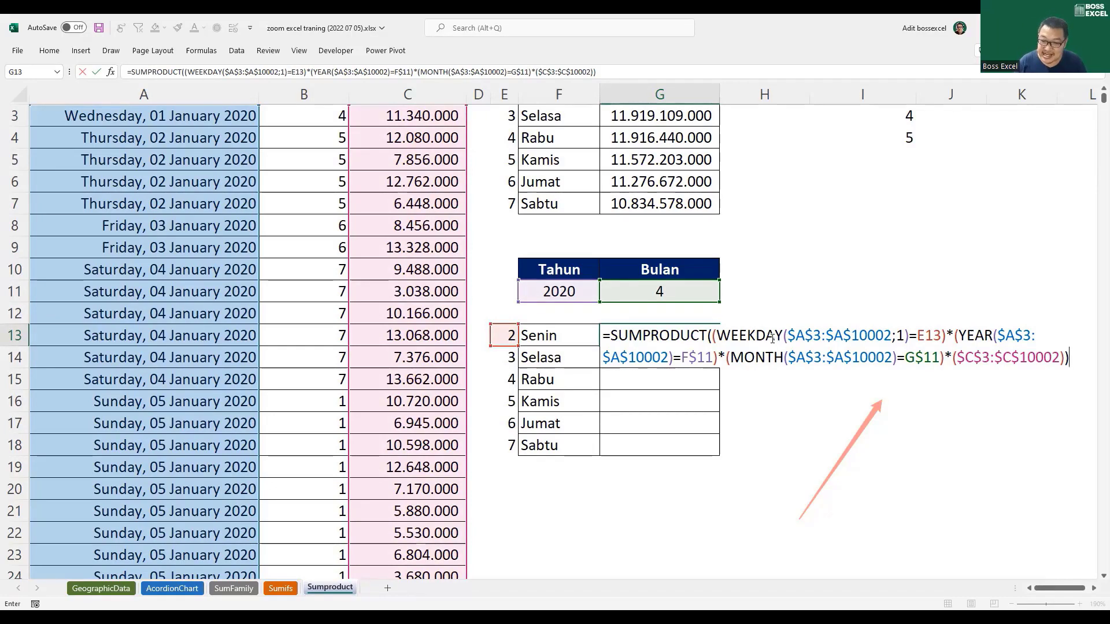
key("Return")
scroll(702, 338, "up", 1)
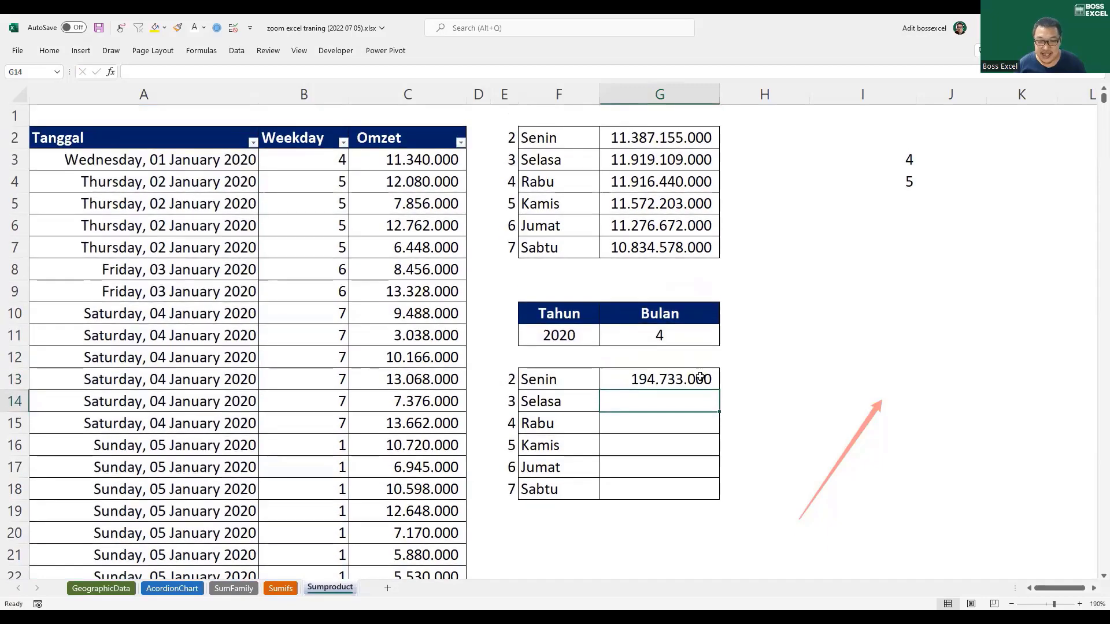
left_click(701, 377)
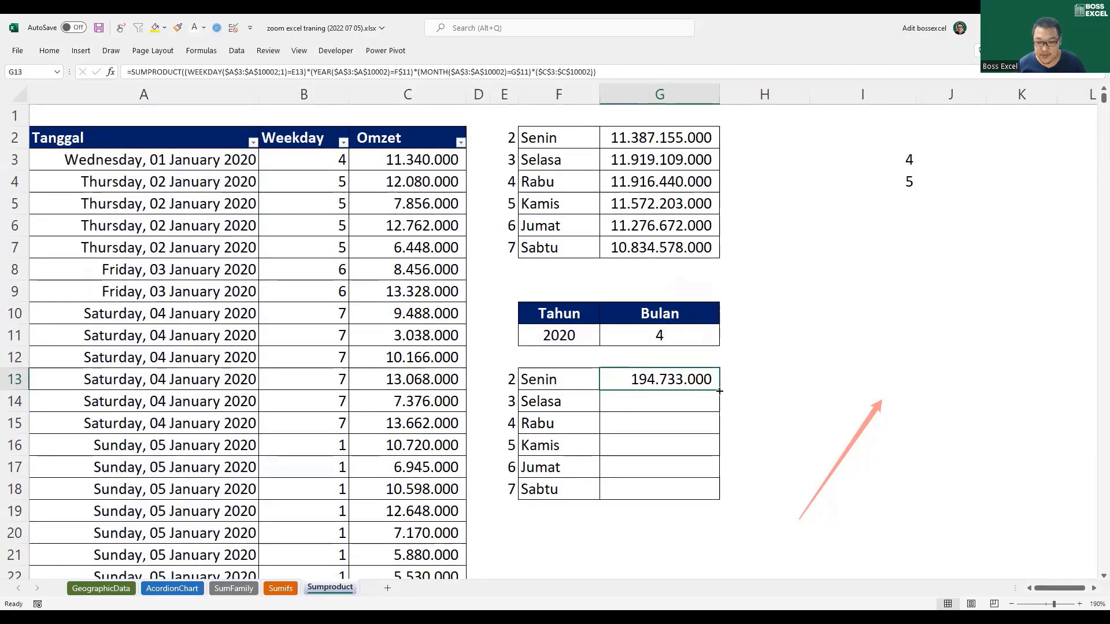
Step: Copy the formula into the Selasa row G14 and check its references (154.441.000)
left_click_drag(719, 391, 720, 413)
left_click(698, 398)
double_click(698, 399)
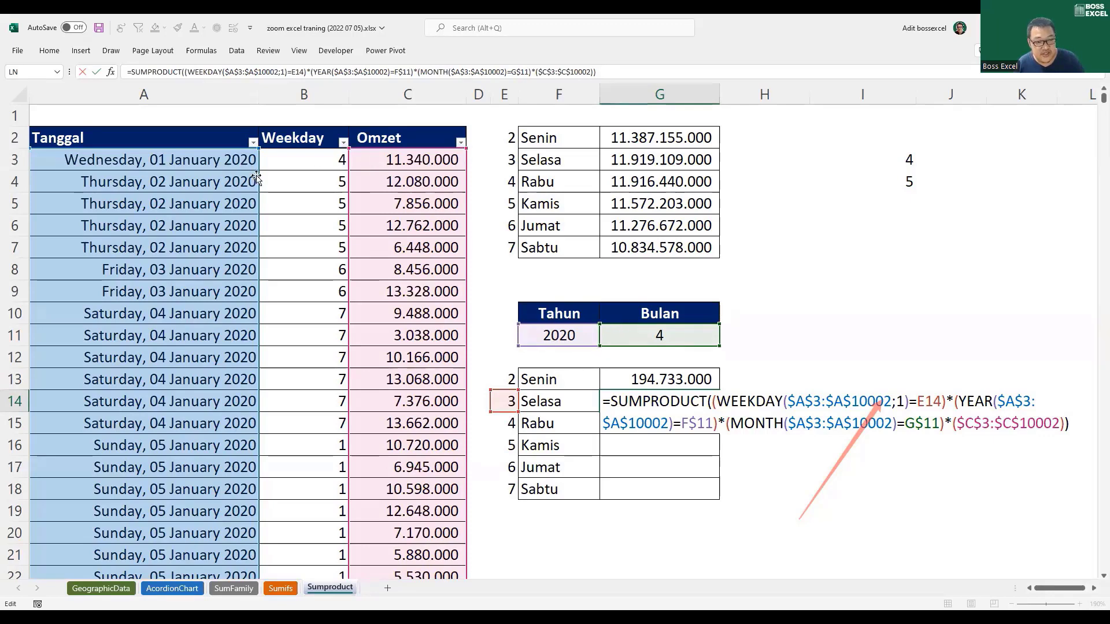
key("Return")
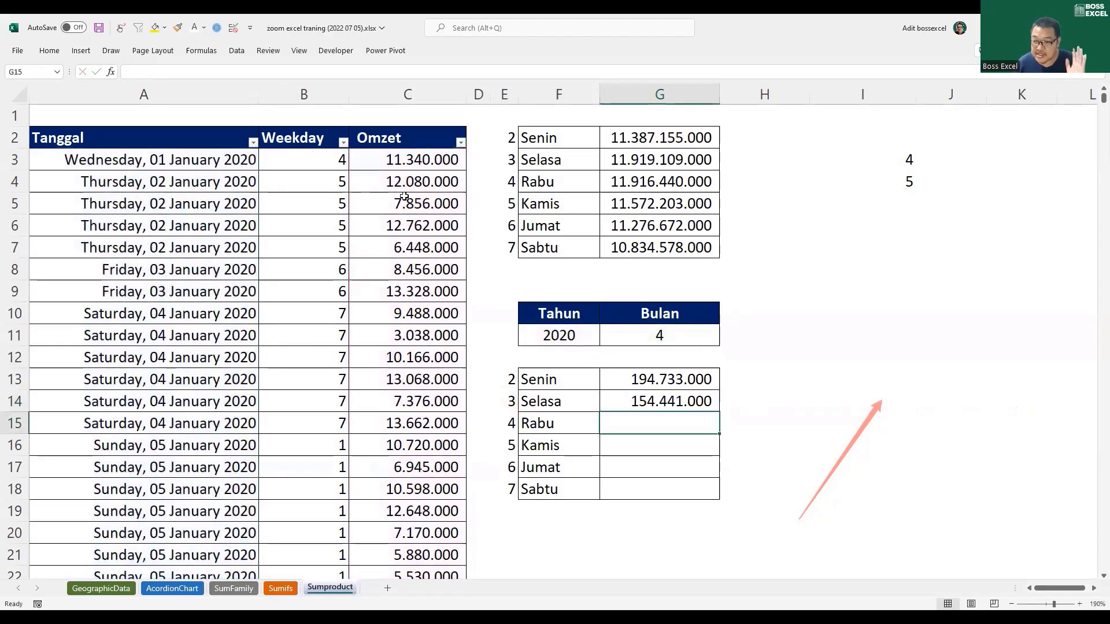
Step: Fill the formula down to G18, giving Rabu 152.353.000 through Sabtu 102.391.000
left_click(715, 403)
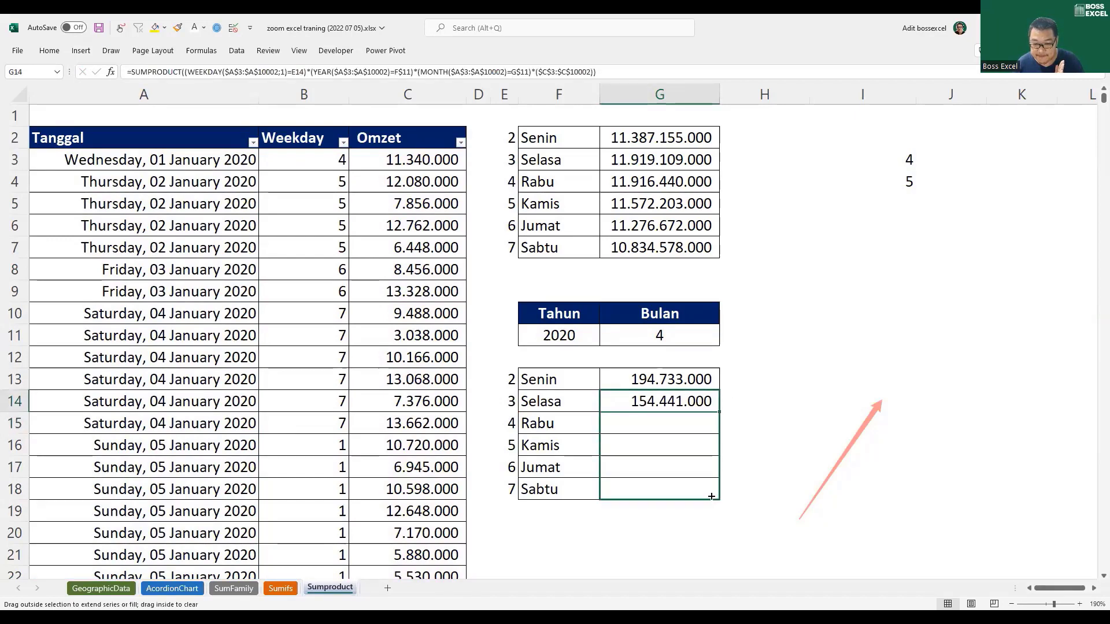
left_click_drag(719, 412, 717, 491)
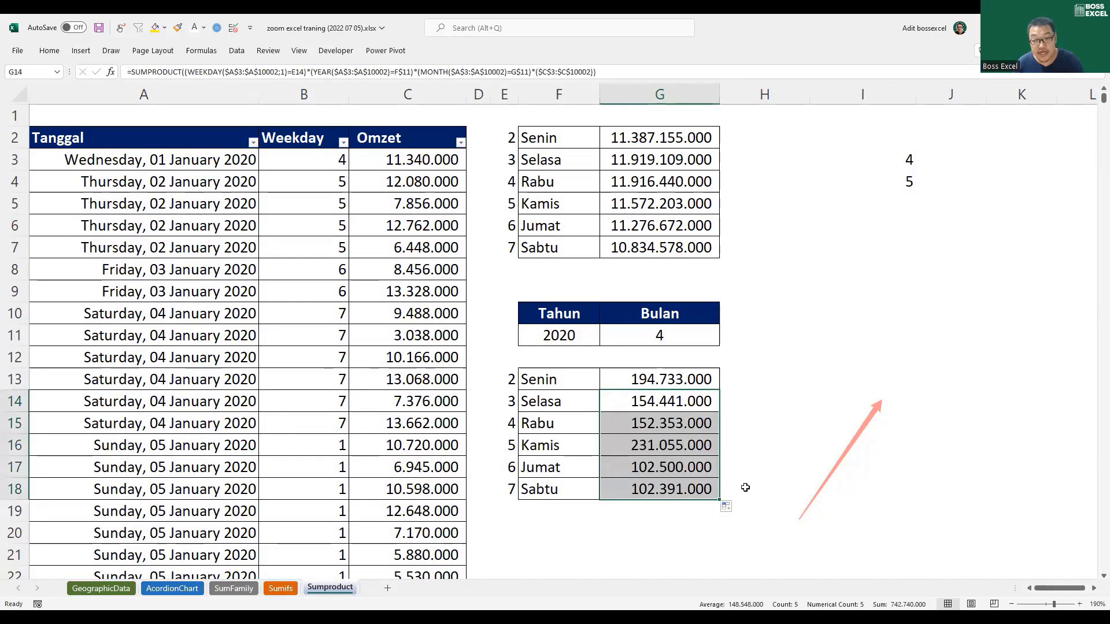
left_click(661, 490)
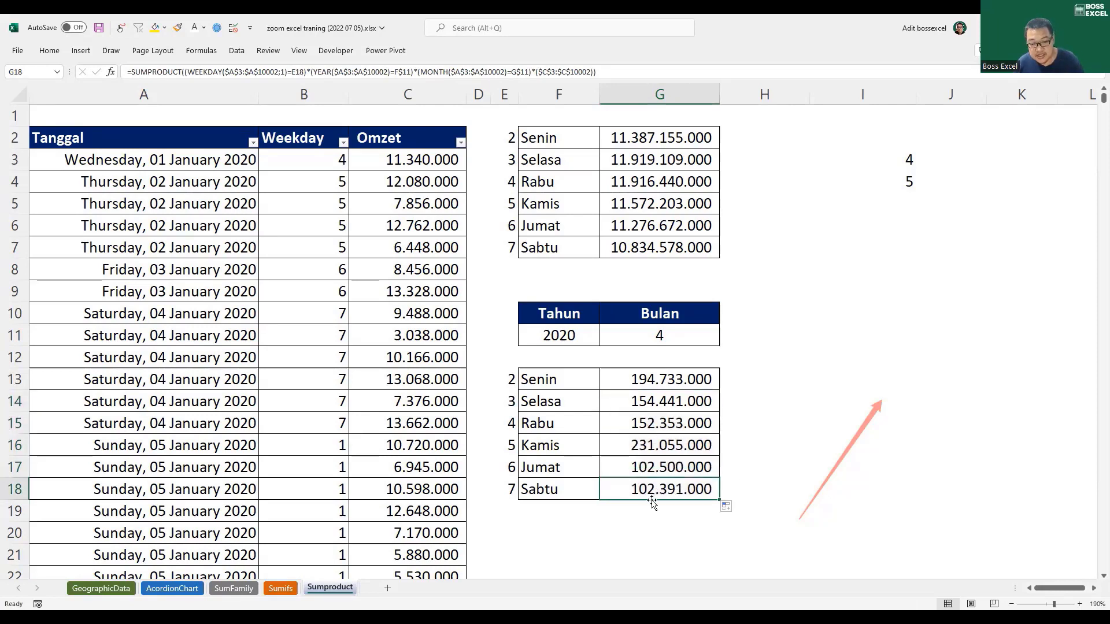
Step: Paste the Sabtu total from G18 into G1 as a plain value
key("ctrl+c")
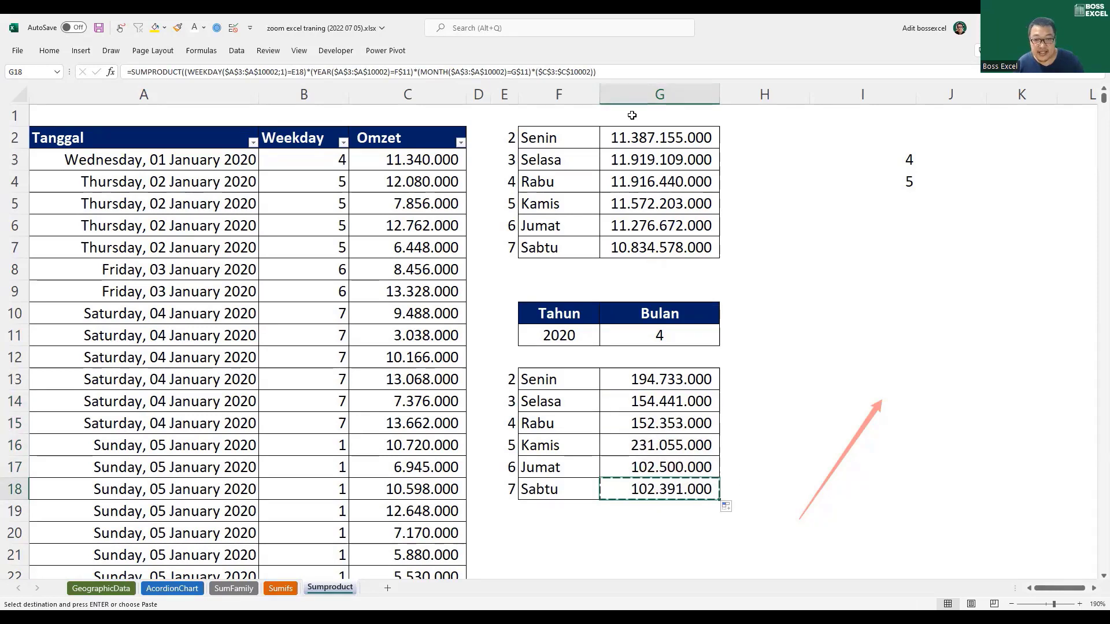
left_click(632, 116)
right_click(633, 117)
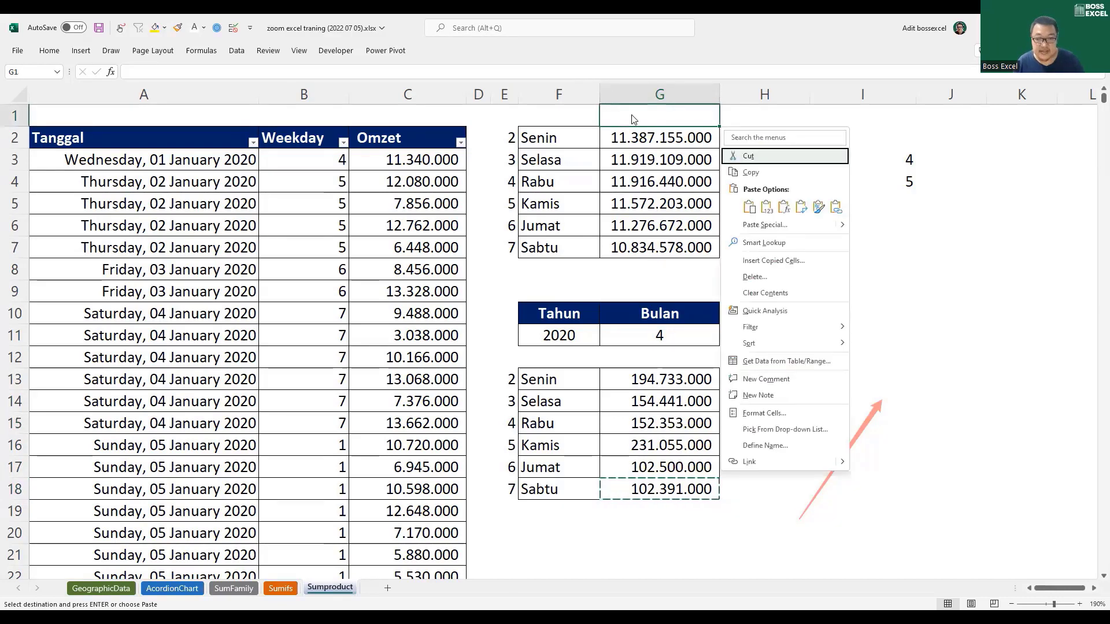
left_click(766, 207)
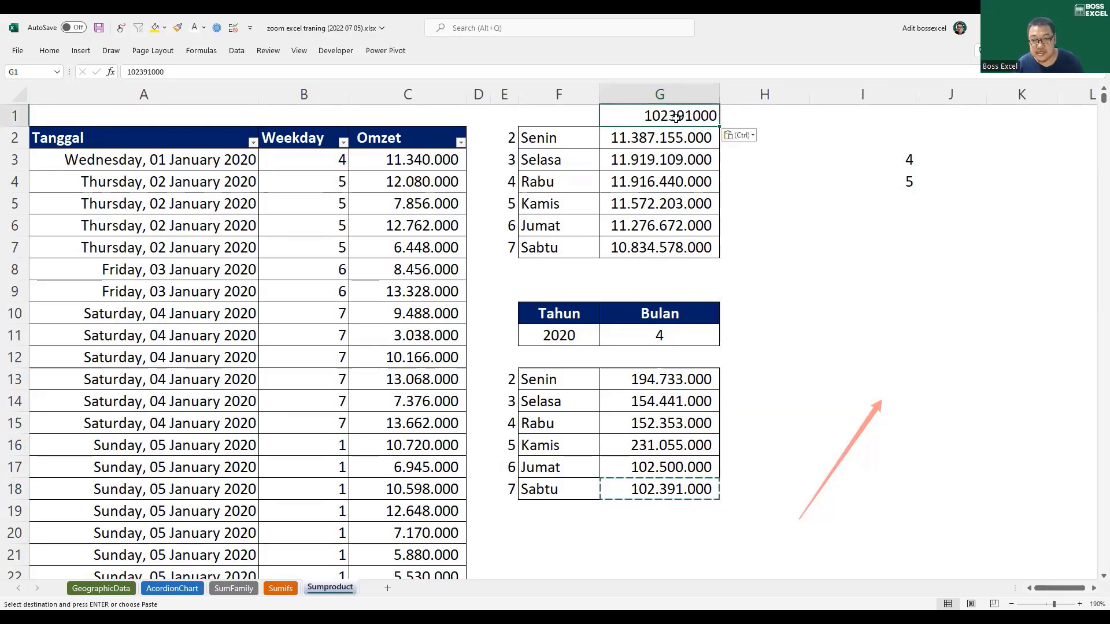
Step: Apply G13's thousands number format to G1 so it shows 102.391.000
left_click(682, 375)
left_click(177, 27)
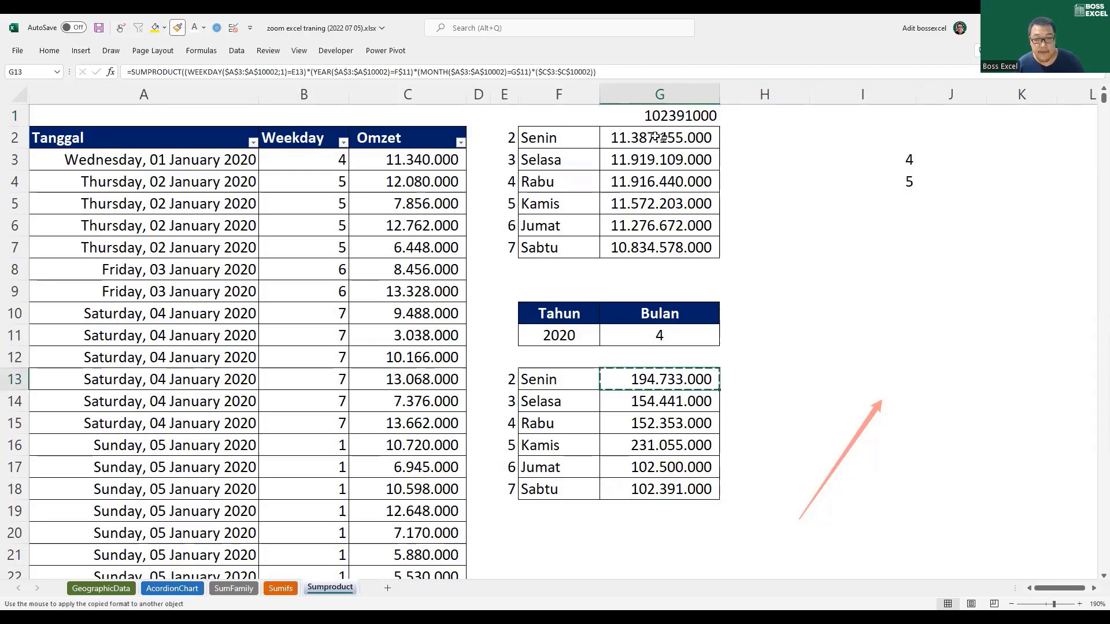
left_click(681, 118)
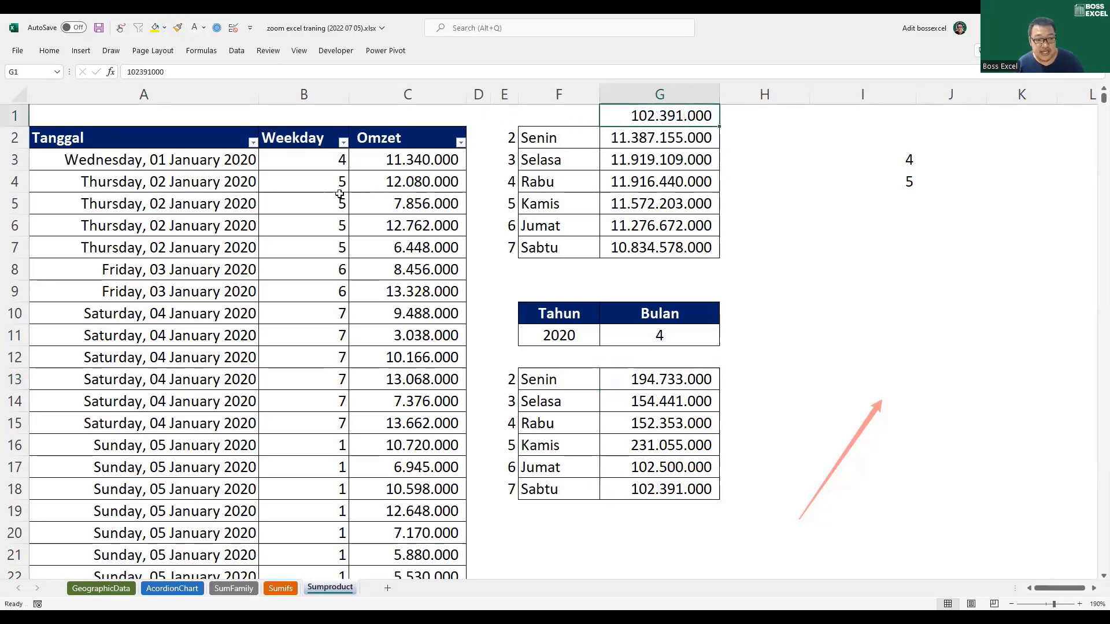
left_click(318, 182)
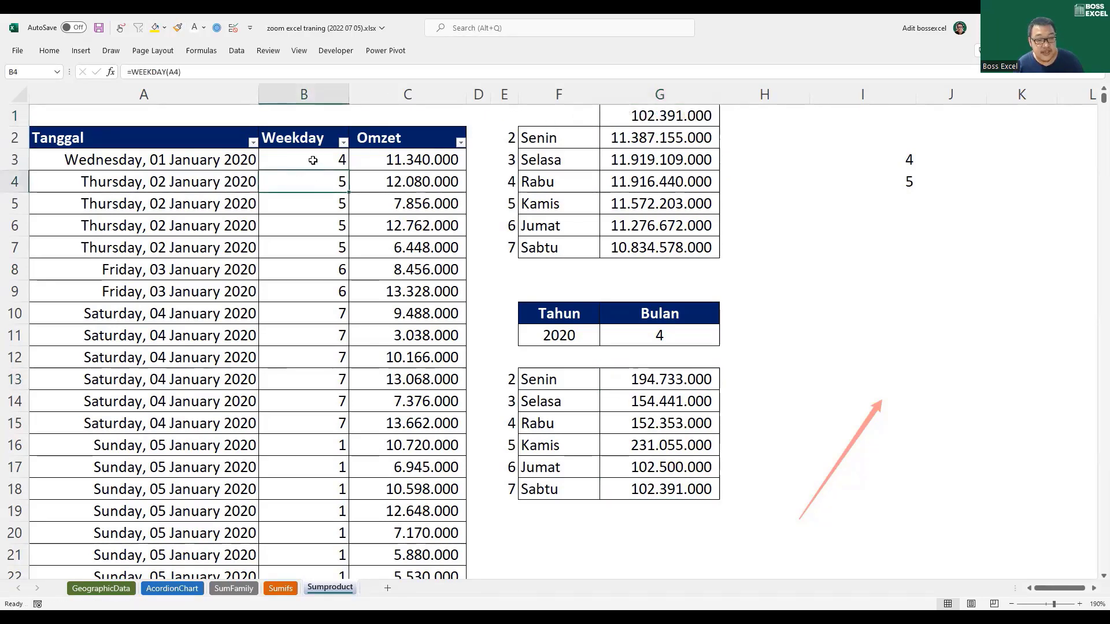
left_click(344, 142)
left_click(228, 279)
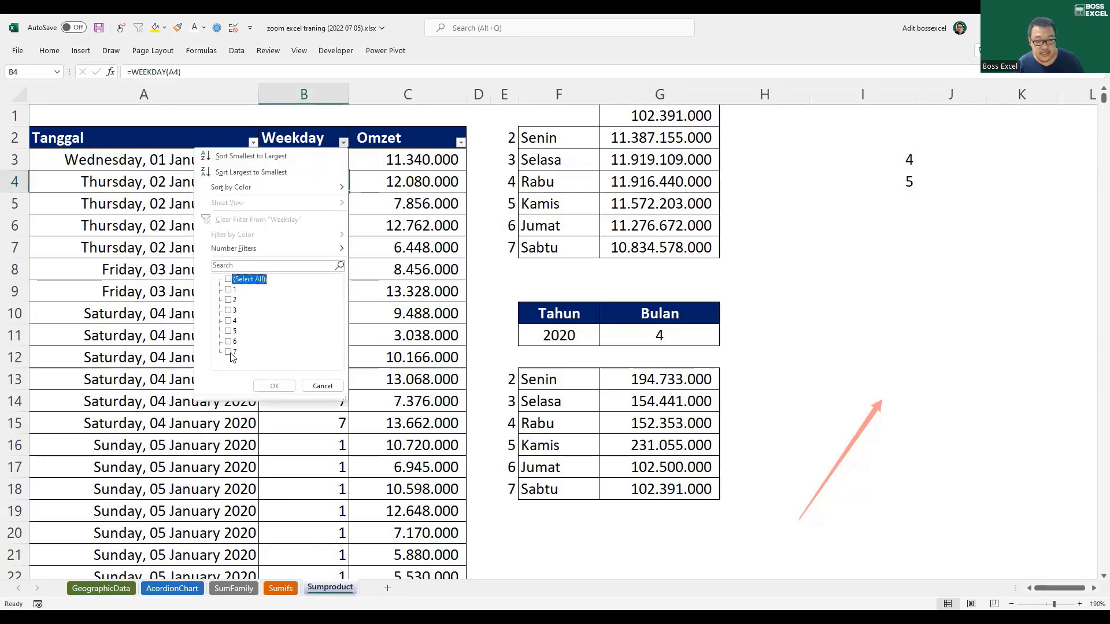
left_click(229, 352)
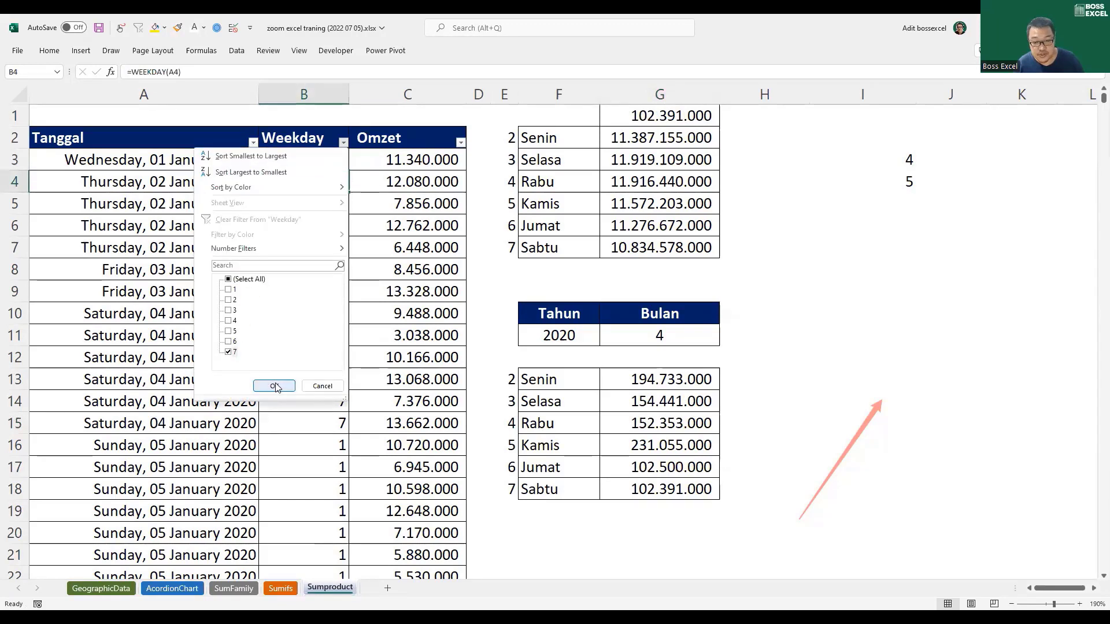
left_click(276, 387)
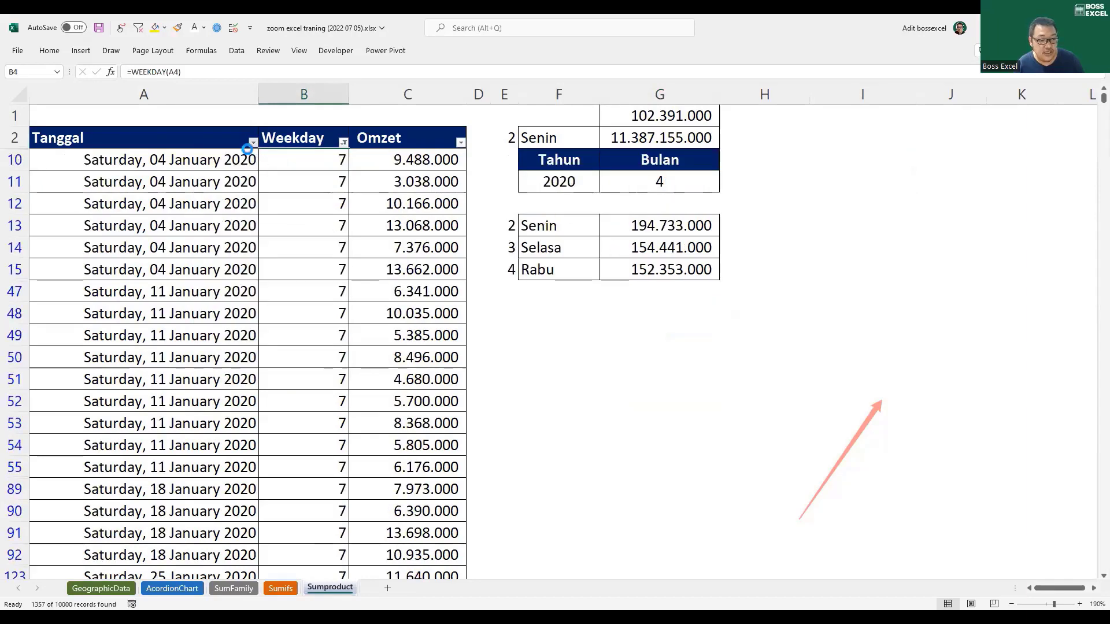
left_click(252, 143)
left_click(138, 281)
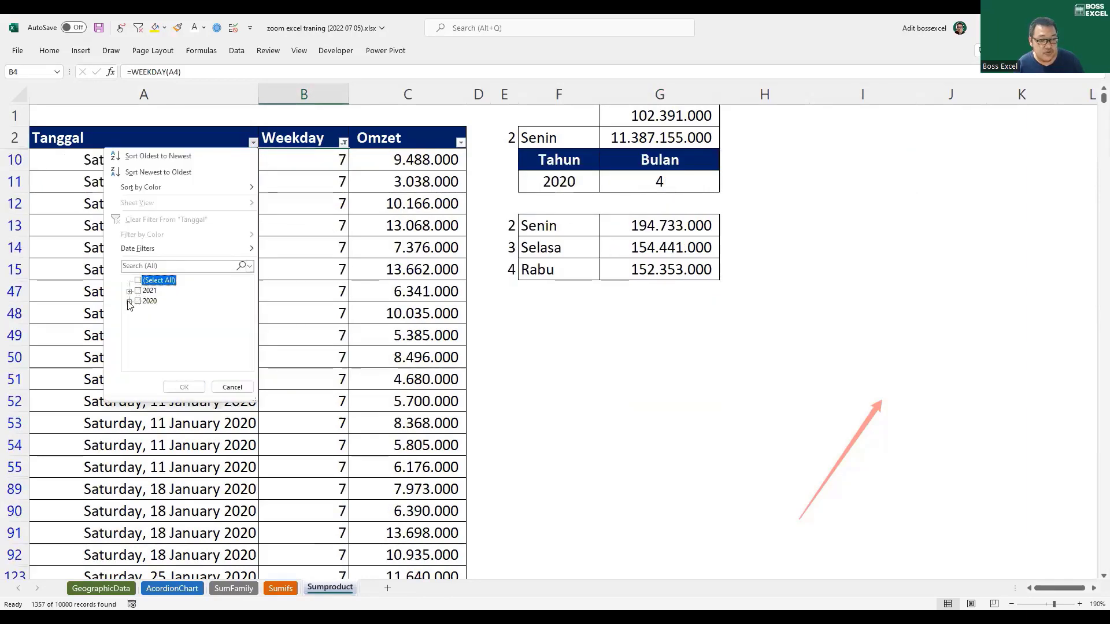
left_click(129, 301)
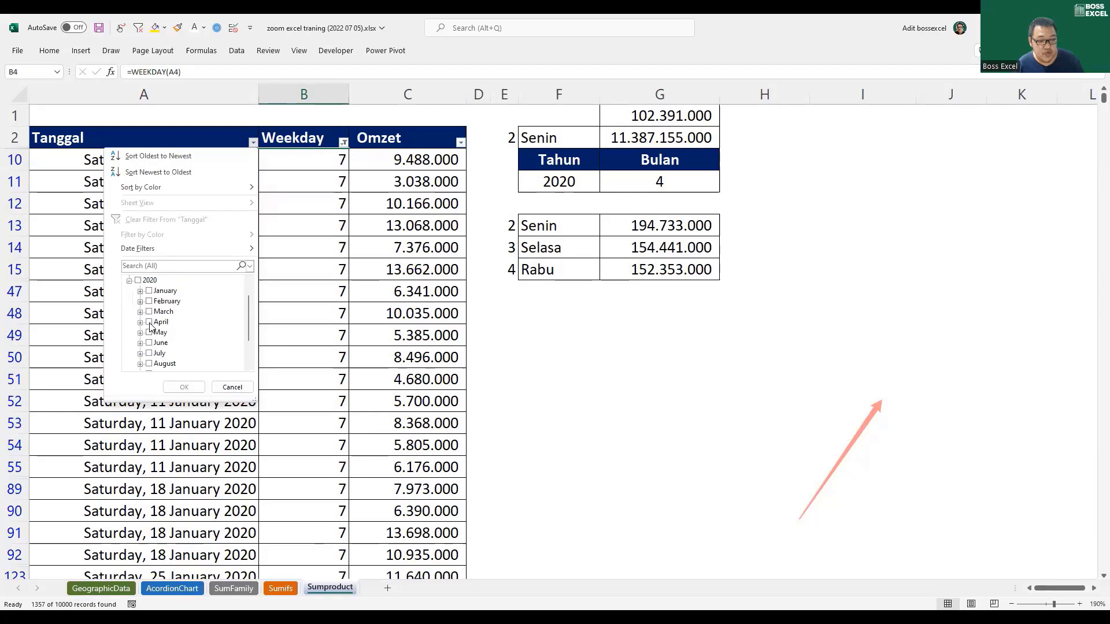
left_click(149, 323)
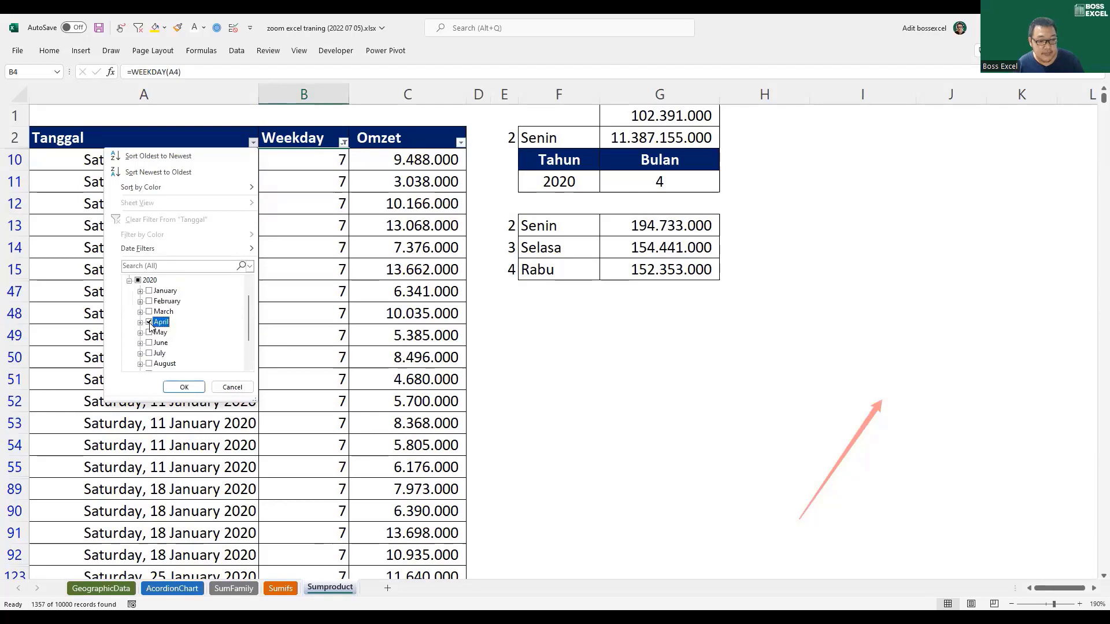
left_click(184, 387)
left_click(440, 160)
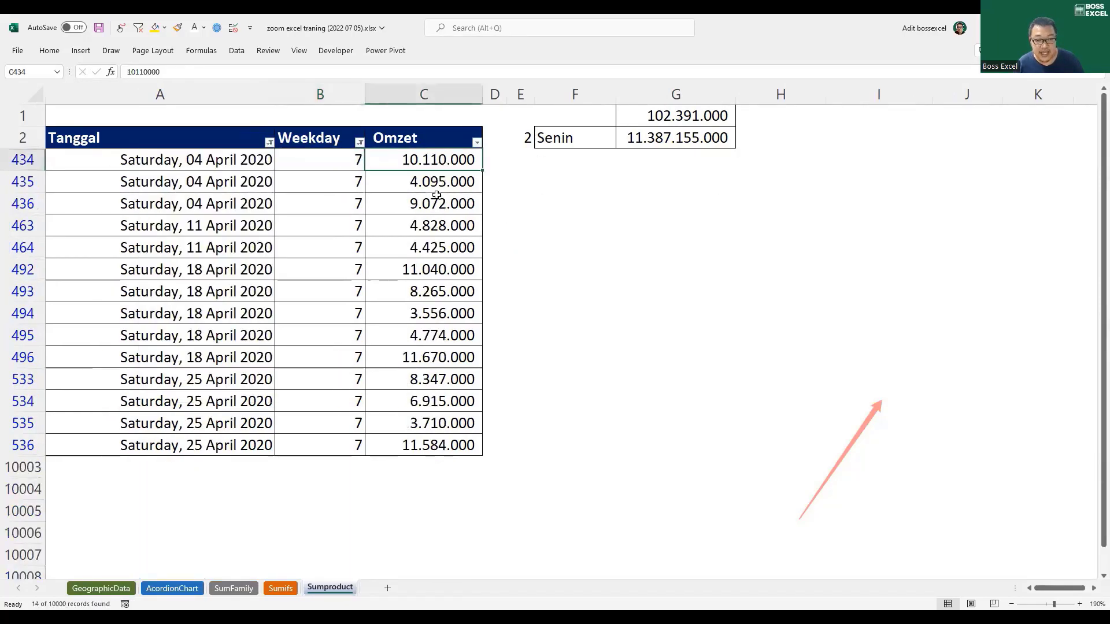
left_click_drag(436, 196, 511, 448)
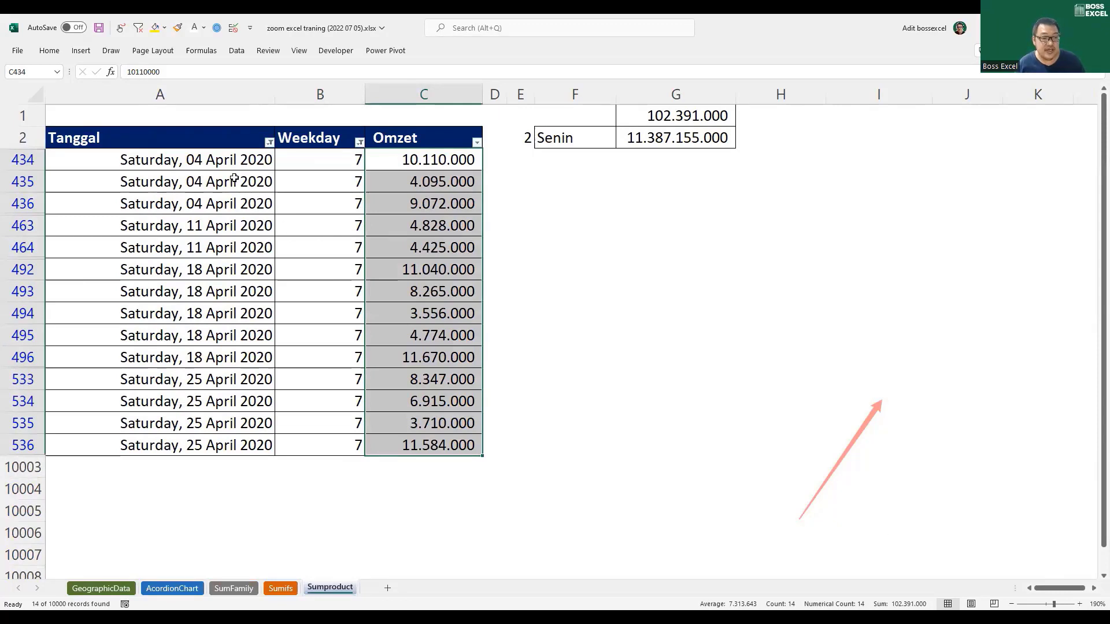
left_click(154, 27)
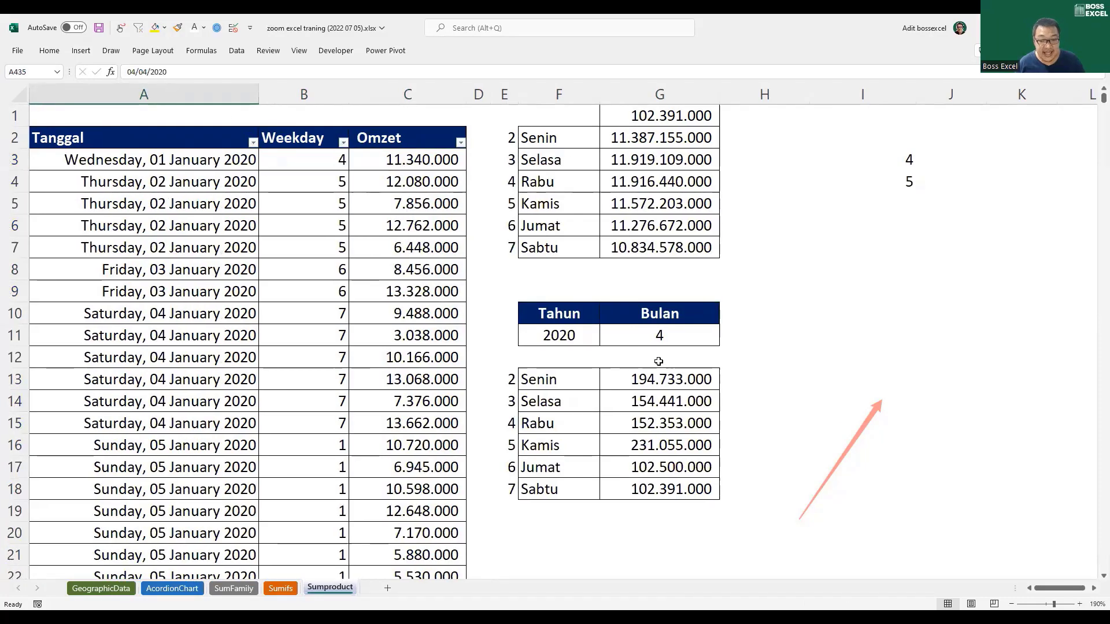
left_click(656, 379)
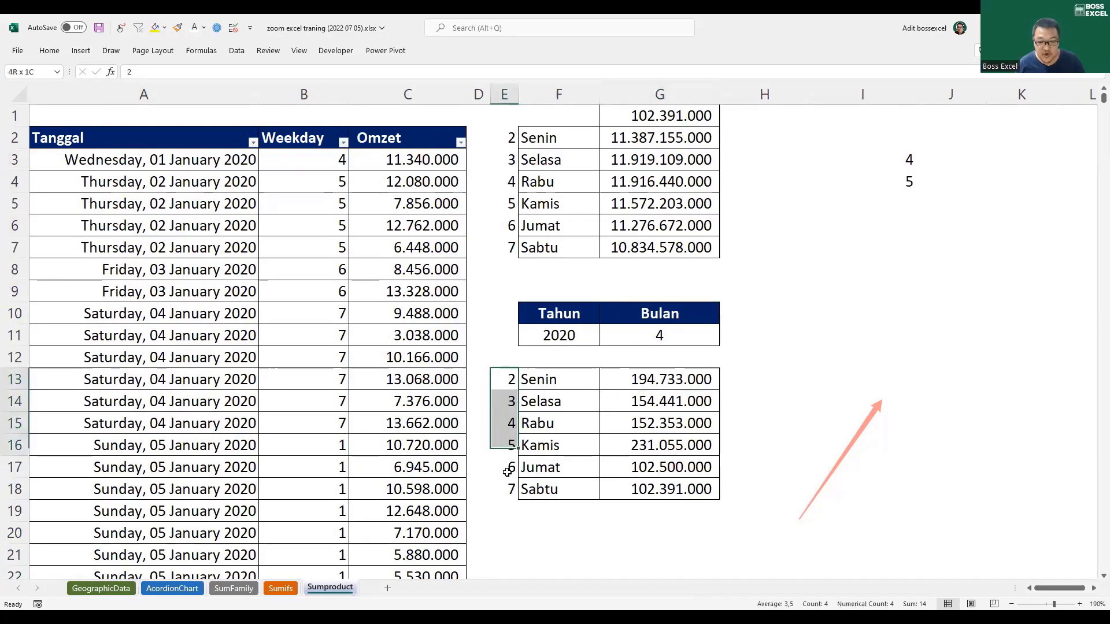
left_click_drag(555, 335, 675, 335)
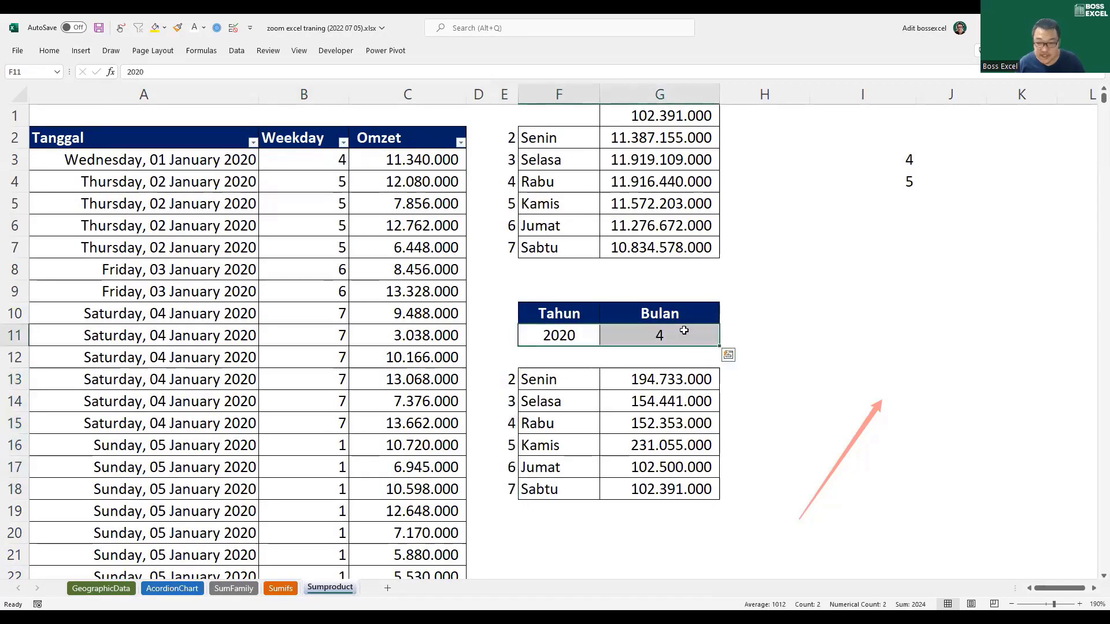
left_click(512, 381)
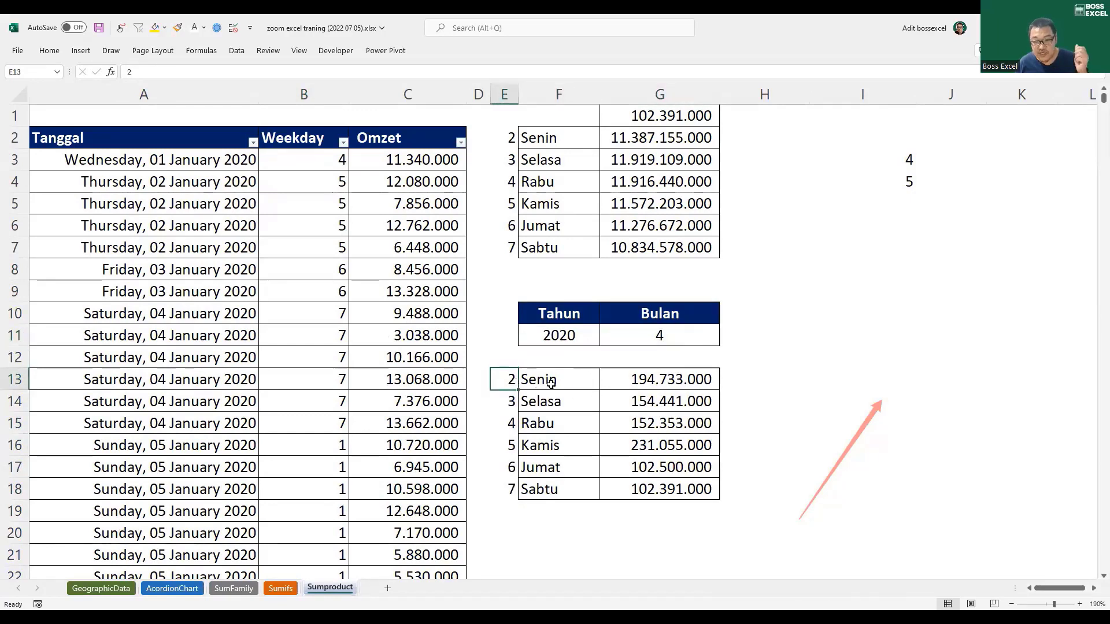
left_click(642, 341)
left_click(585, 335)
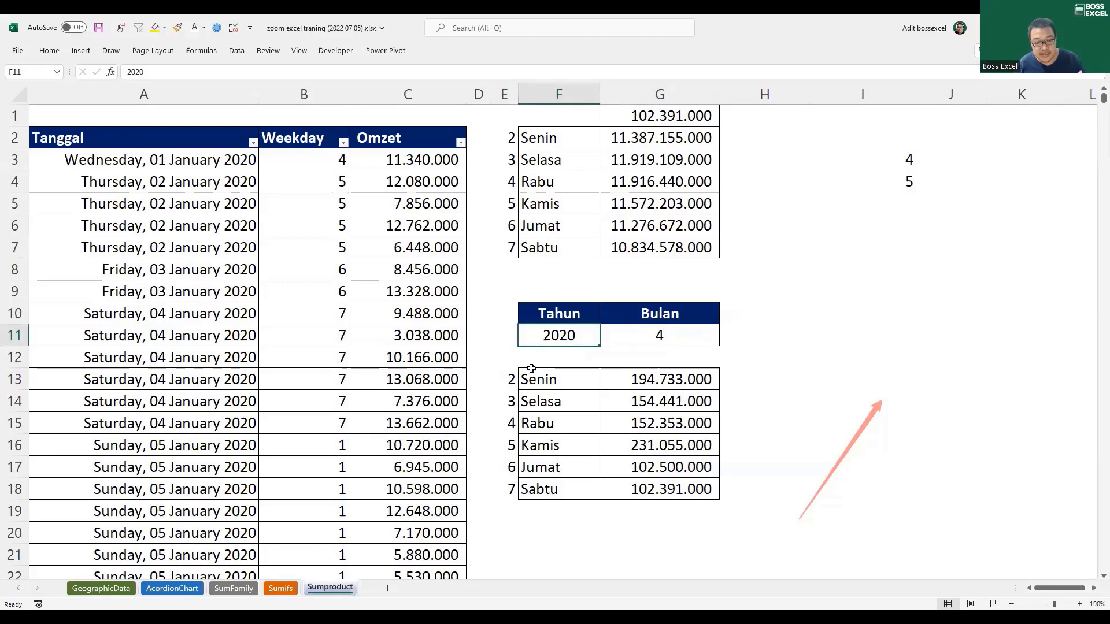
left_click(296, 135)
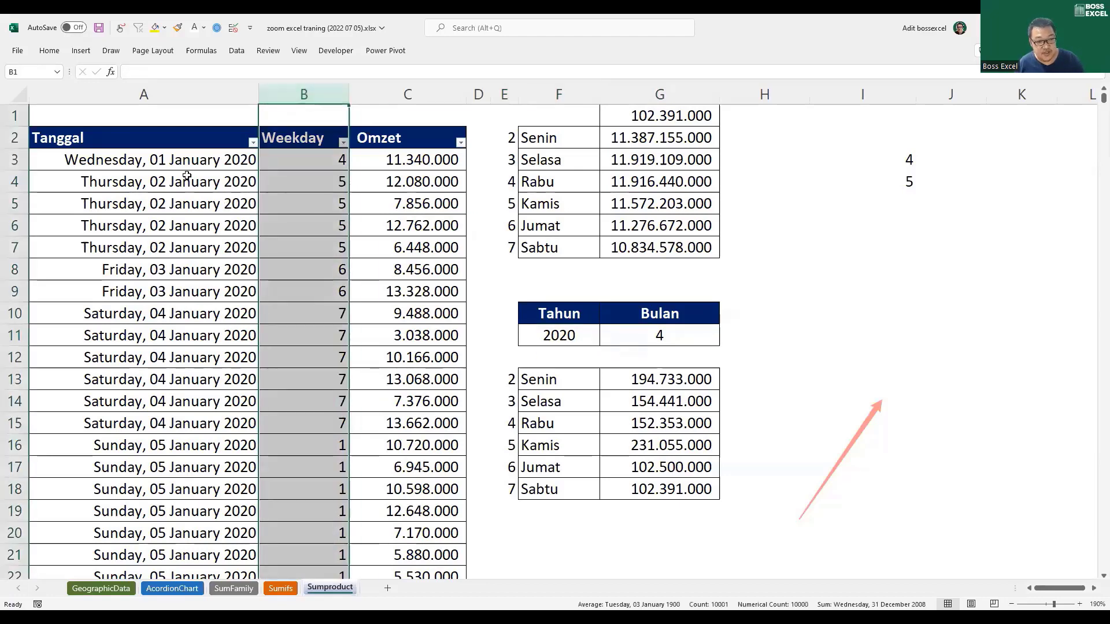
left_click_drag(184, 175, 179, 457)
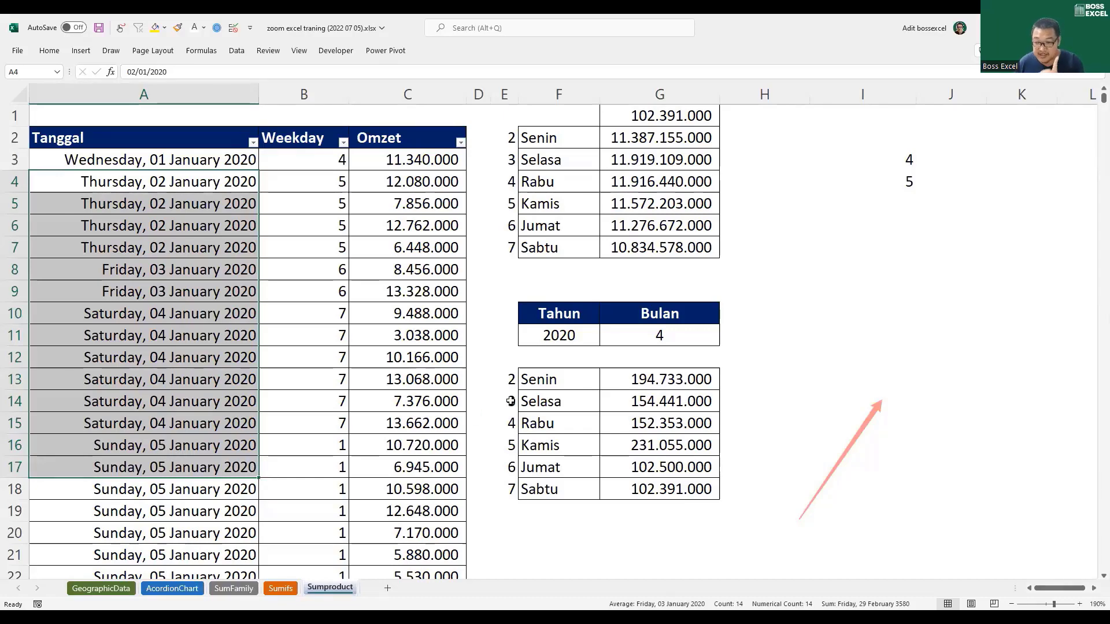
left_click_drag(424, 182, 426, 479)
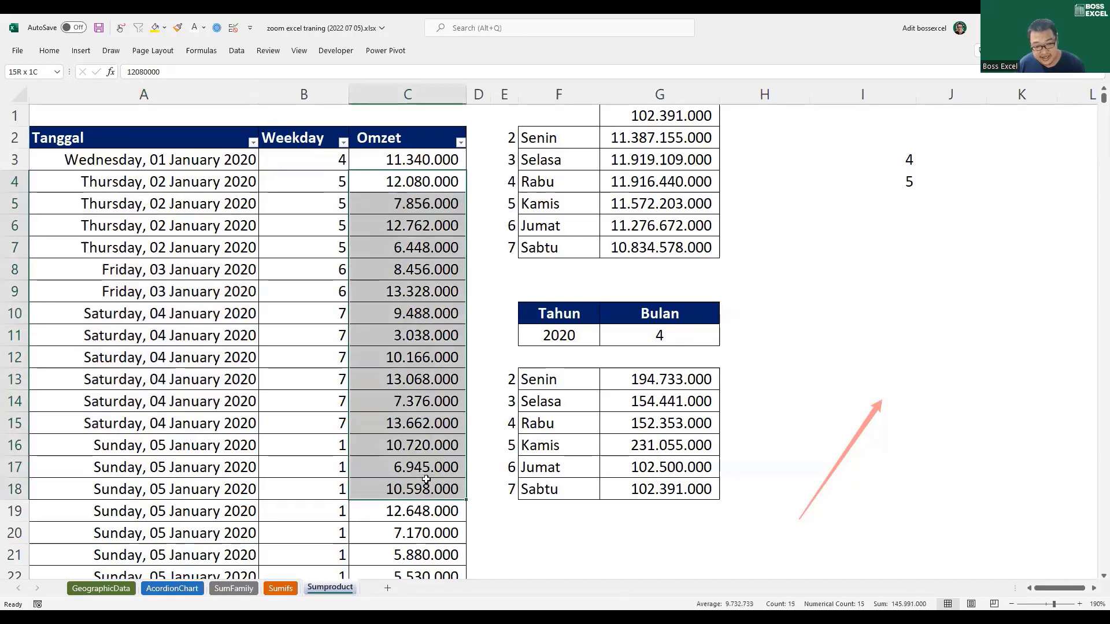
left_click_drag(428, 269, 434, 341)
left_click(679, 379)
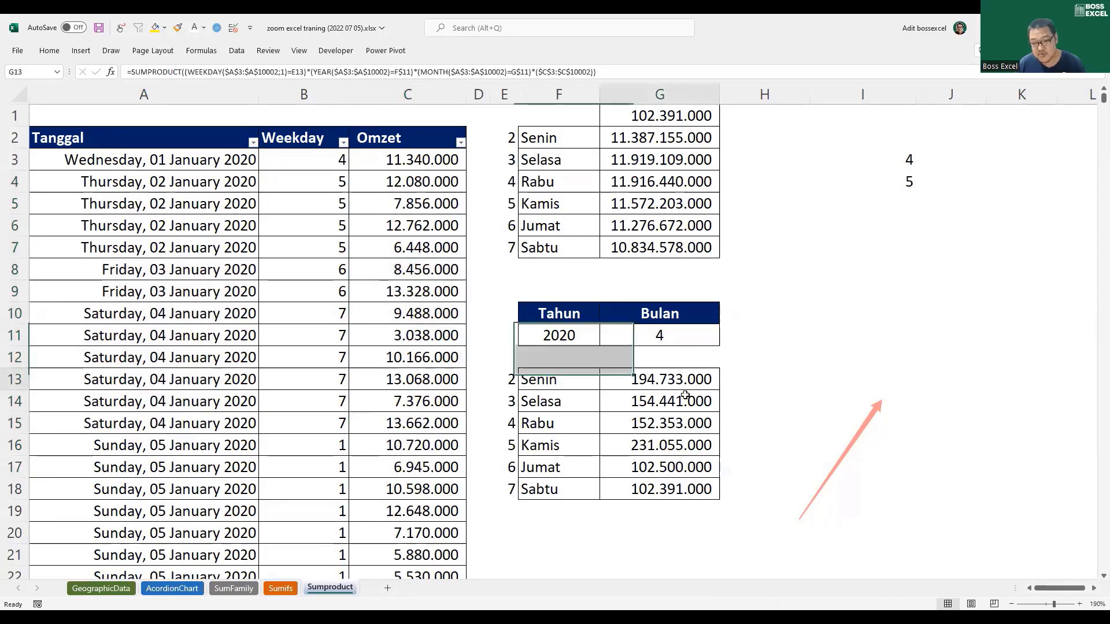
left_click_drag(685, 395, 705, 483)
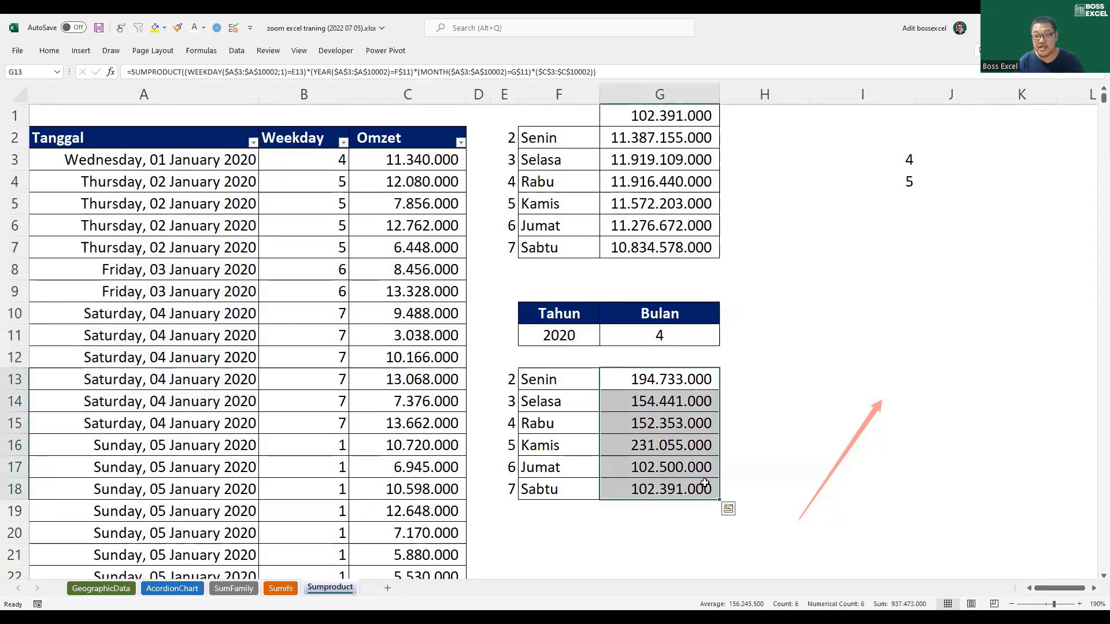